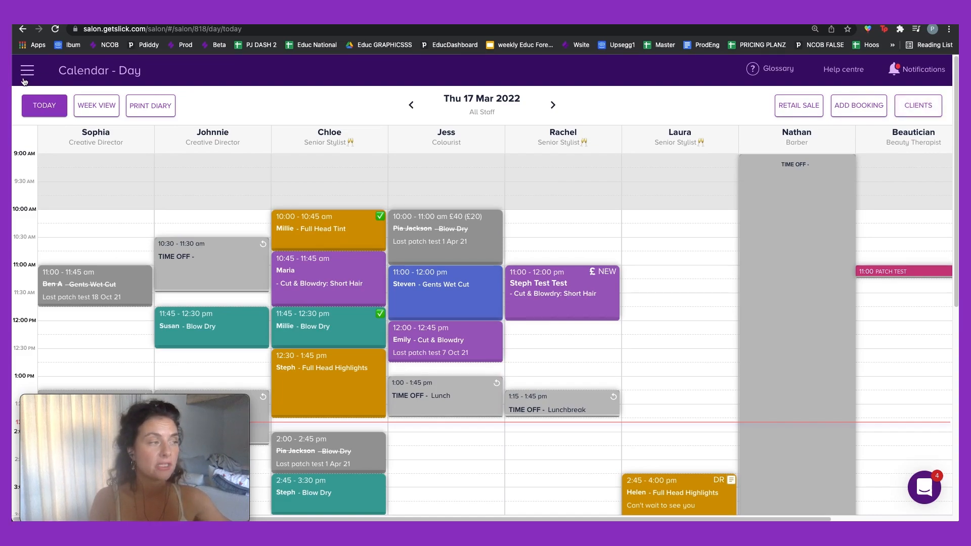
Step: Open and close the navigation panel, jump the calendar to 31 March 2022, then return to today
left_click(26, 75)
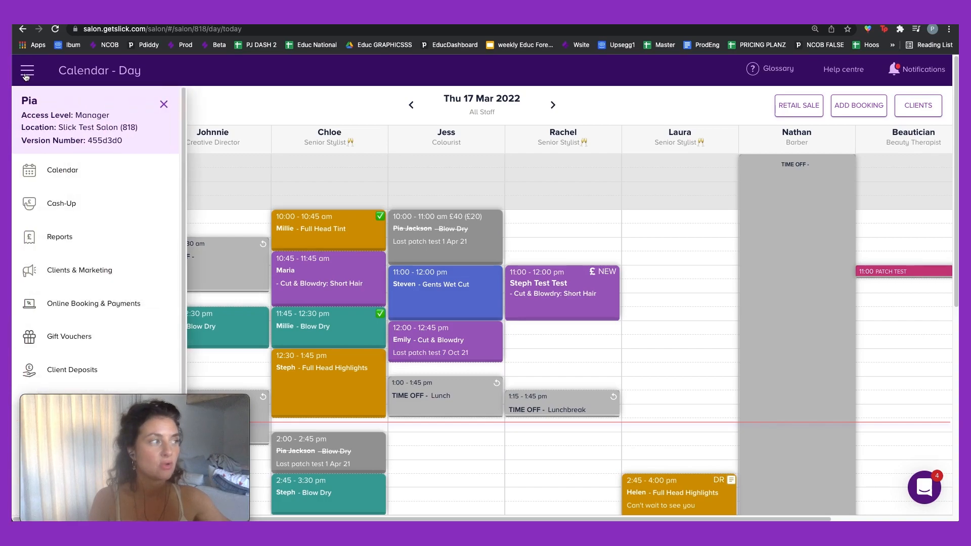
left_click(164, 106)
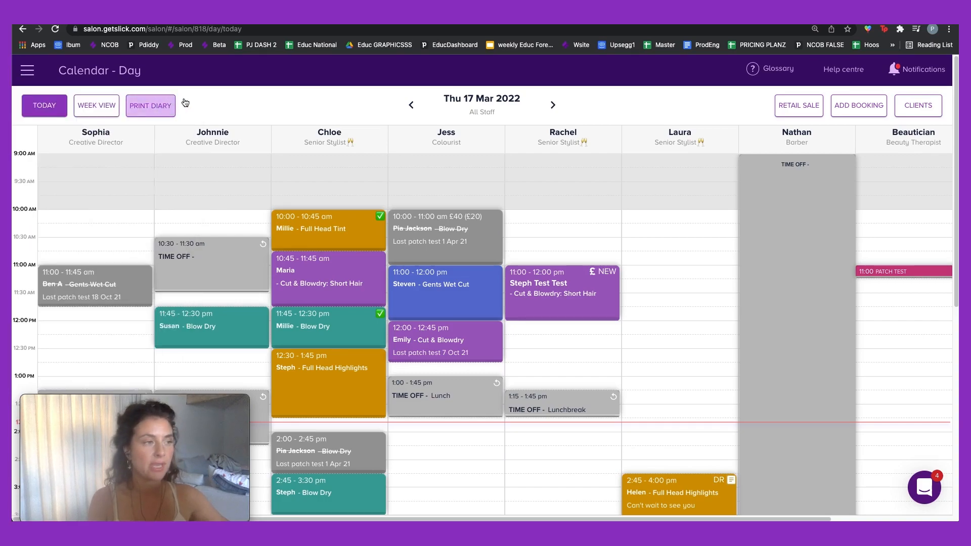
left_click(472, 102)
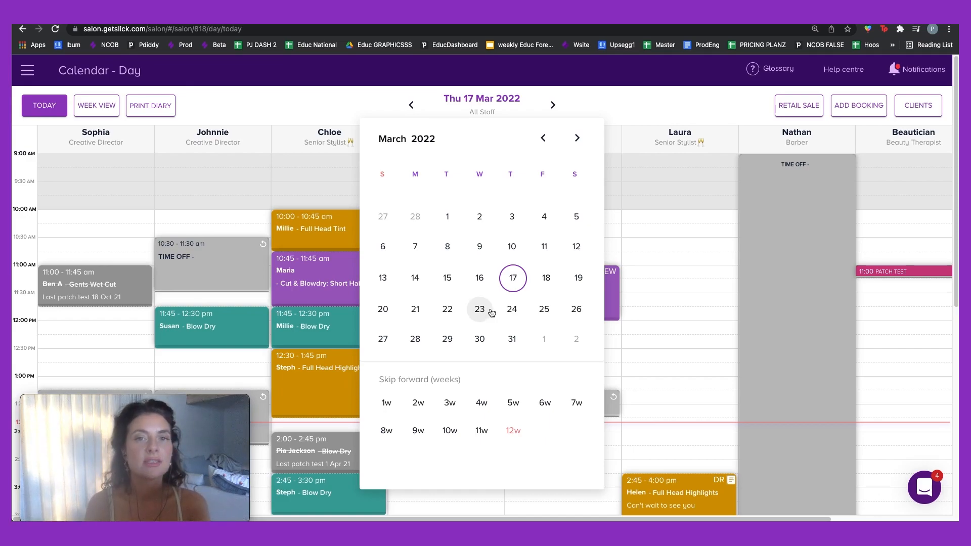
left_click(513, 339)
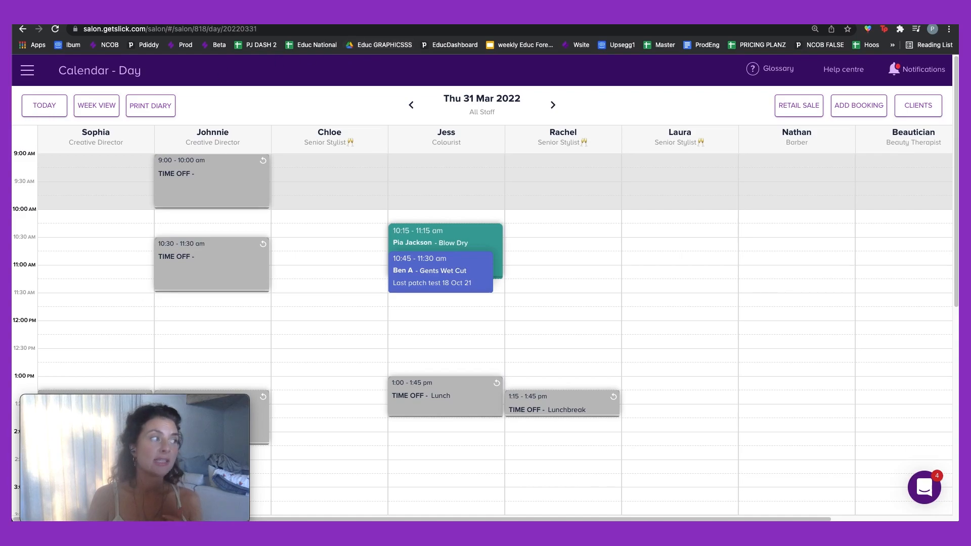
left_click(50, 115)
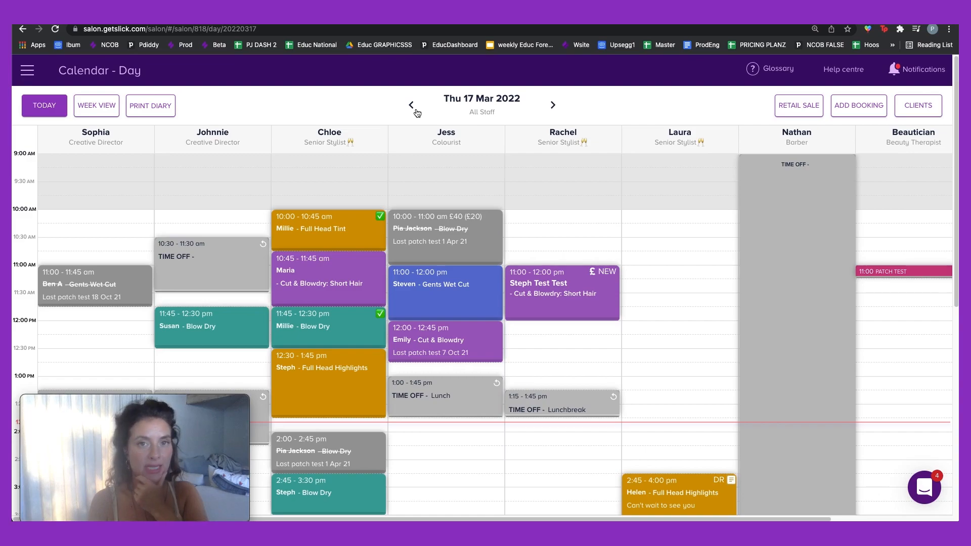
Step: Step to Fri 18 Mar and back, skip six weeks to 28 Apr, return to today, and list the week-view stylists
left_click(554, 105)
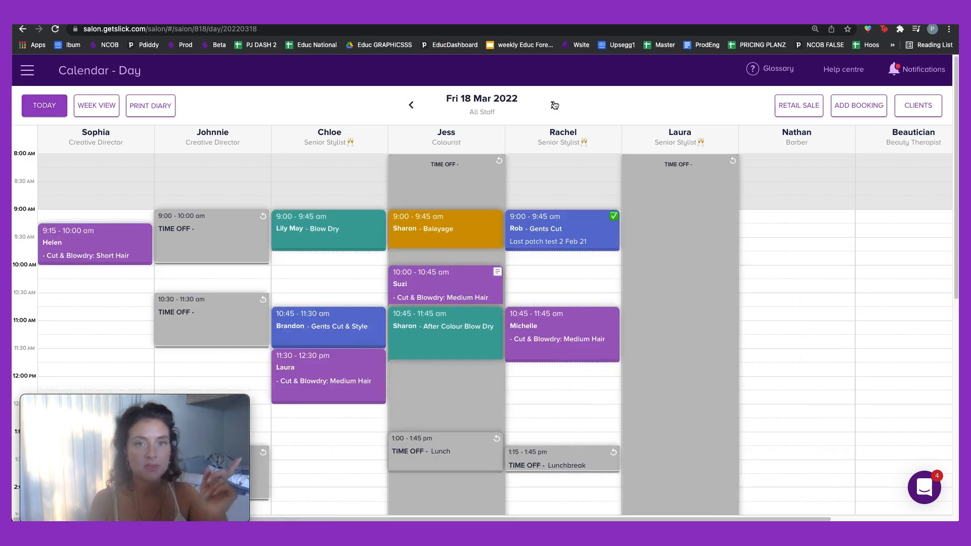
left_click(415, 105)
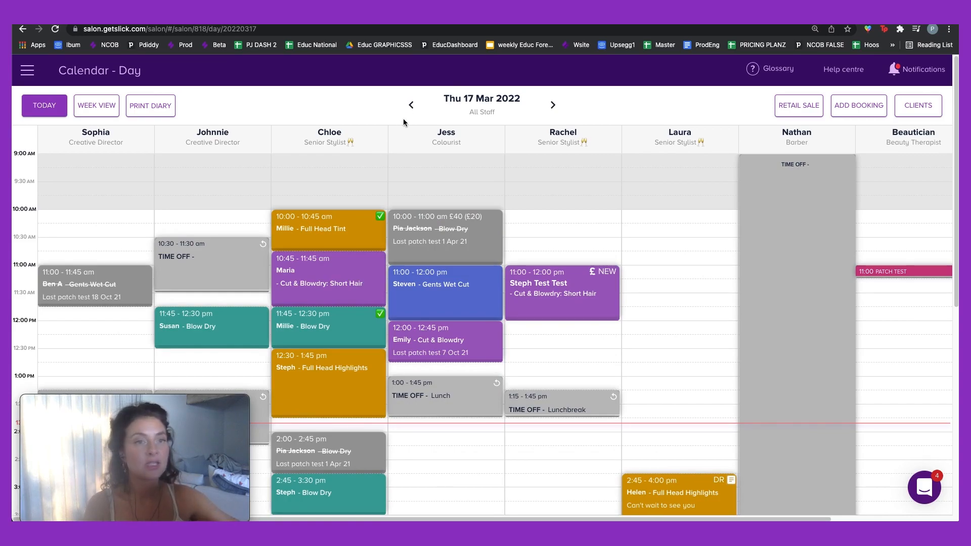
left_click(483, 103)
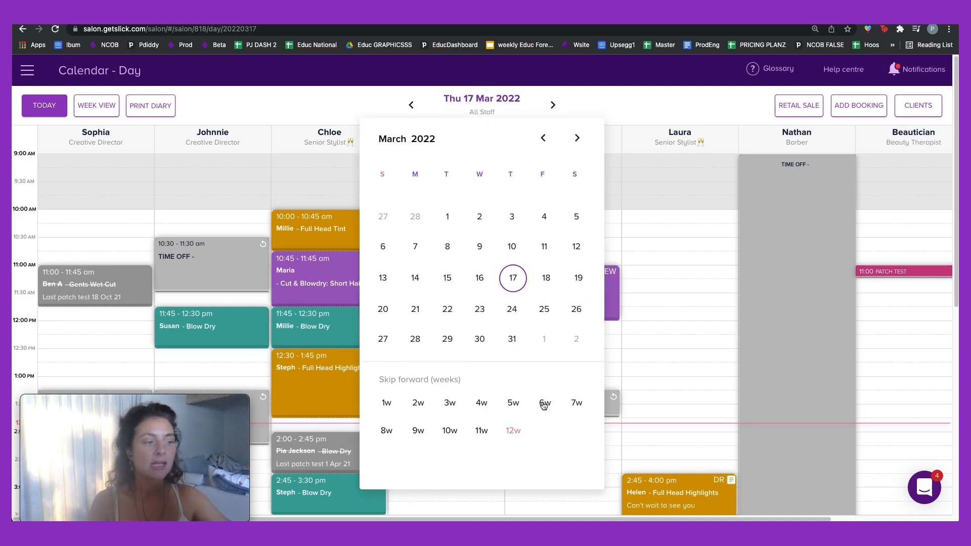
left_click(544, 404)
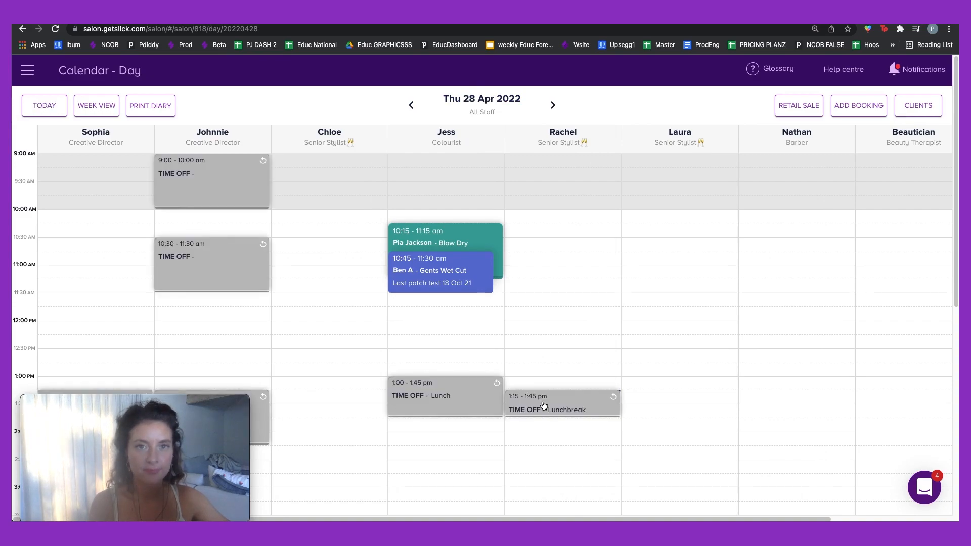
left_click(45, 111)
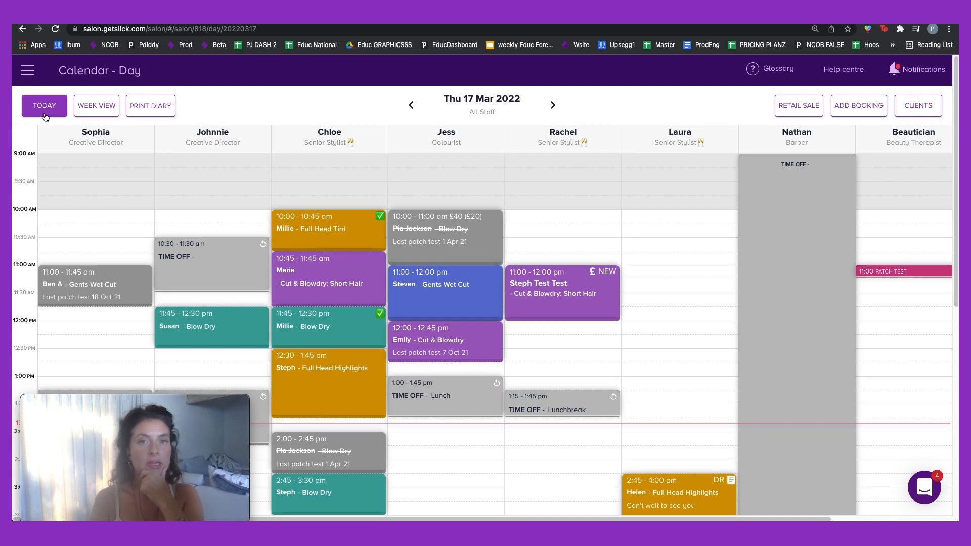
left_click(109, 106)
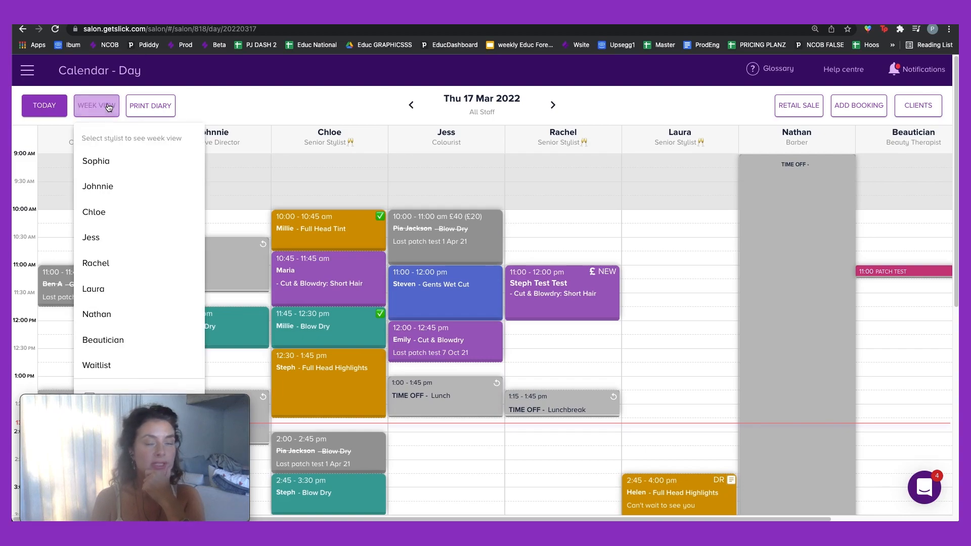
Step: Show Sophia's week calendar, advance two weeks to 28 Mar – 3 Apr 2022, then return to day view
left_click(129, 170)
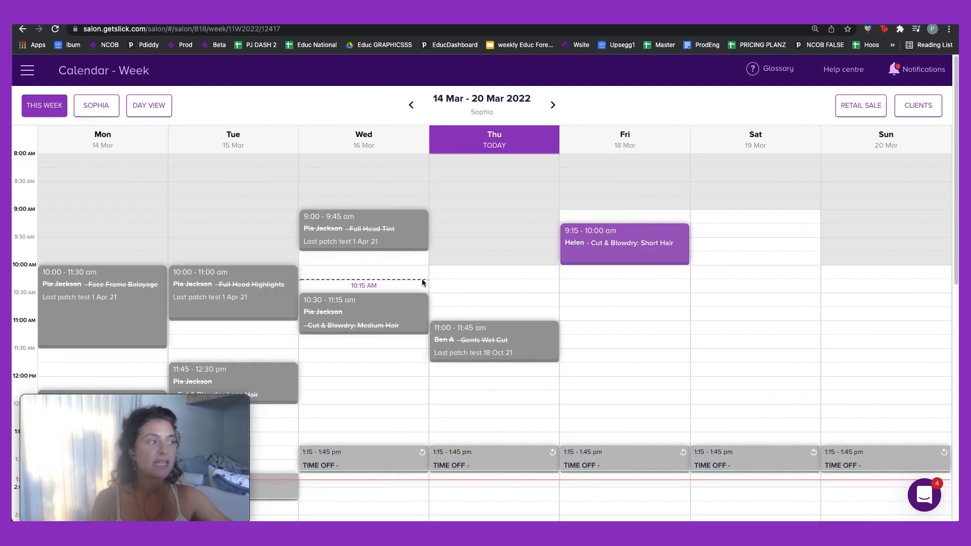
scroll(421, 278, "down", 2)
scroll(424, 283, "down", 5)
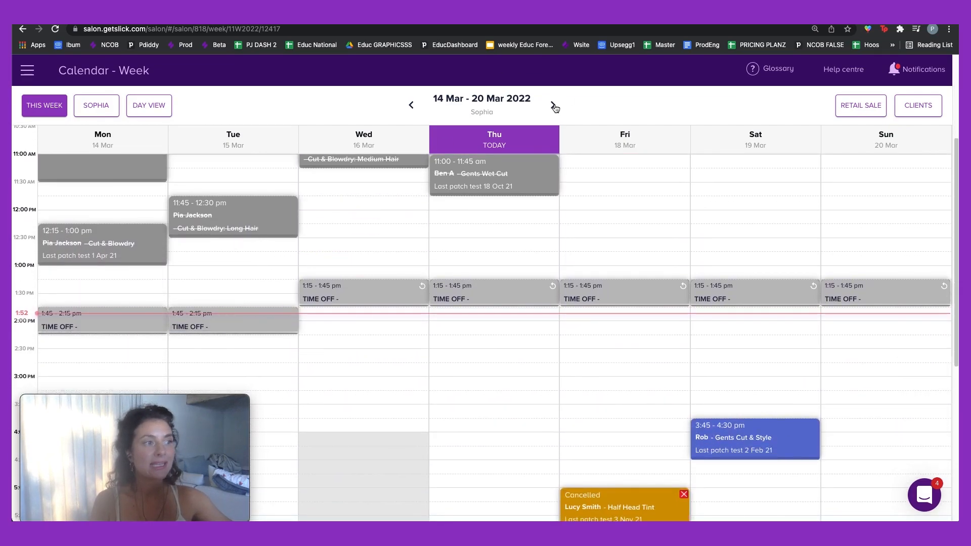
left_click(491, 102)
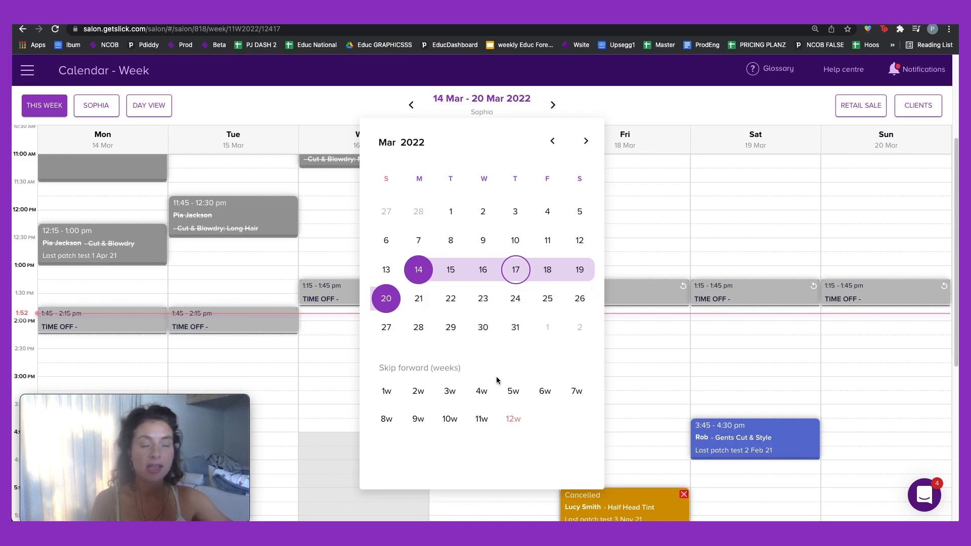
left_click(583, 112)
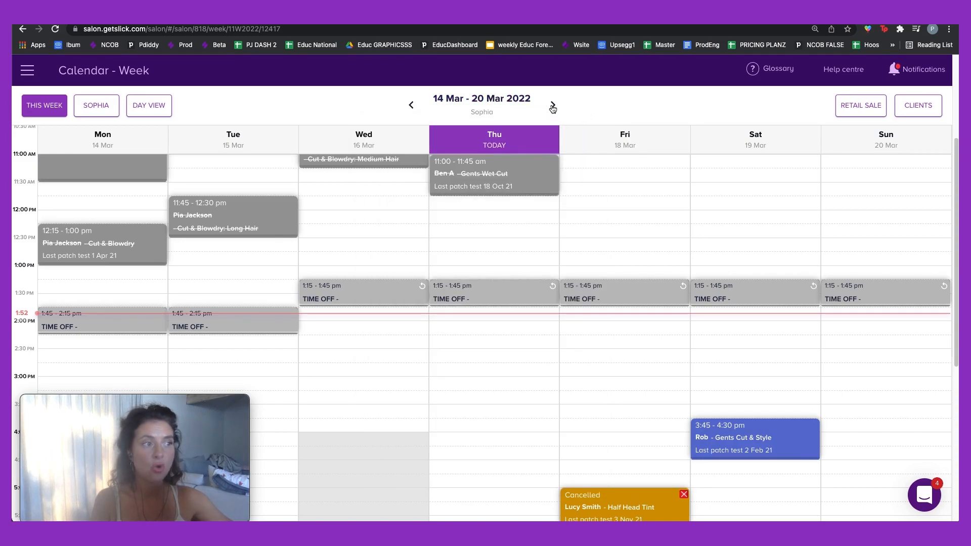
left_click(553, 106)
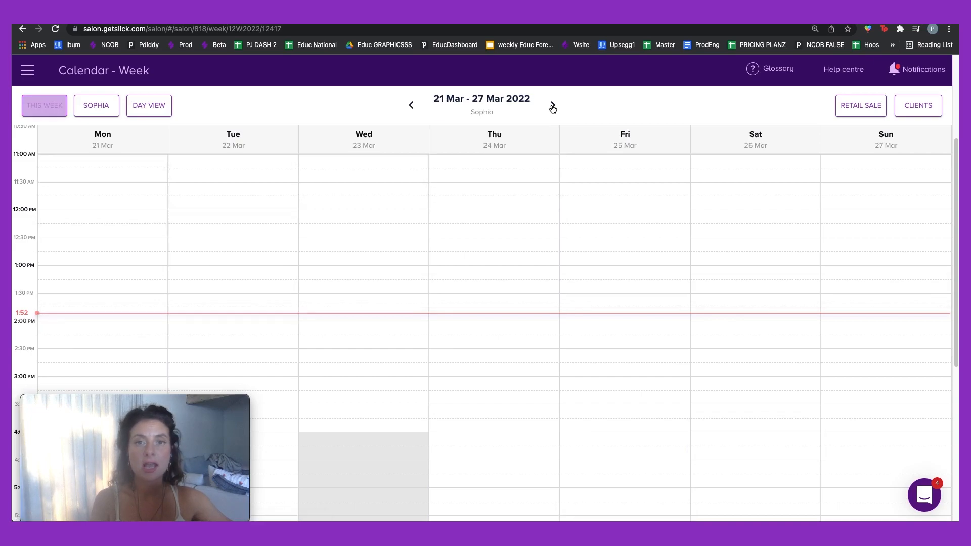
left_click(553, 106)
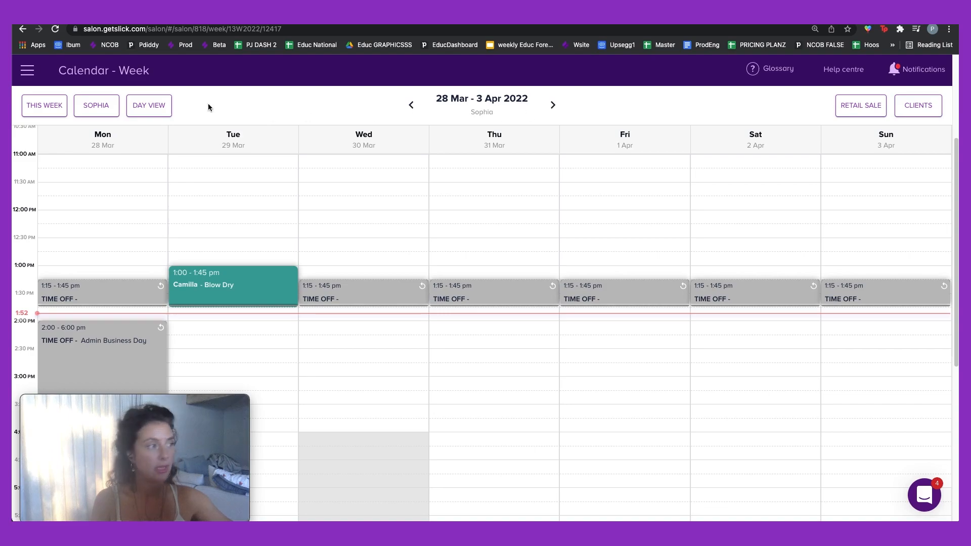
left_click(149, 114)
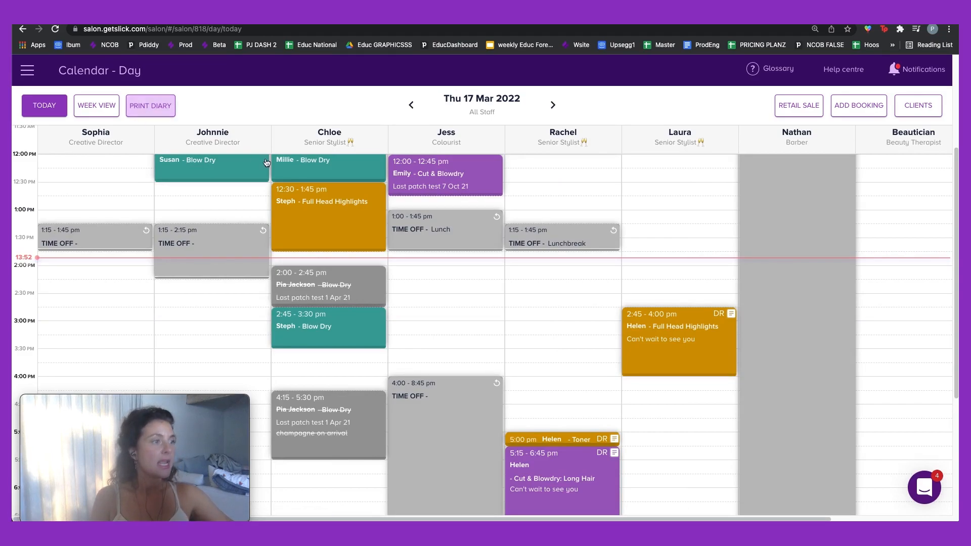
Step: Scroll through the Thu 17 Mar 2022 all-staff schedule, where Nathan has all-day time off
scroll(707, 278, "up", 3)
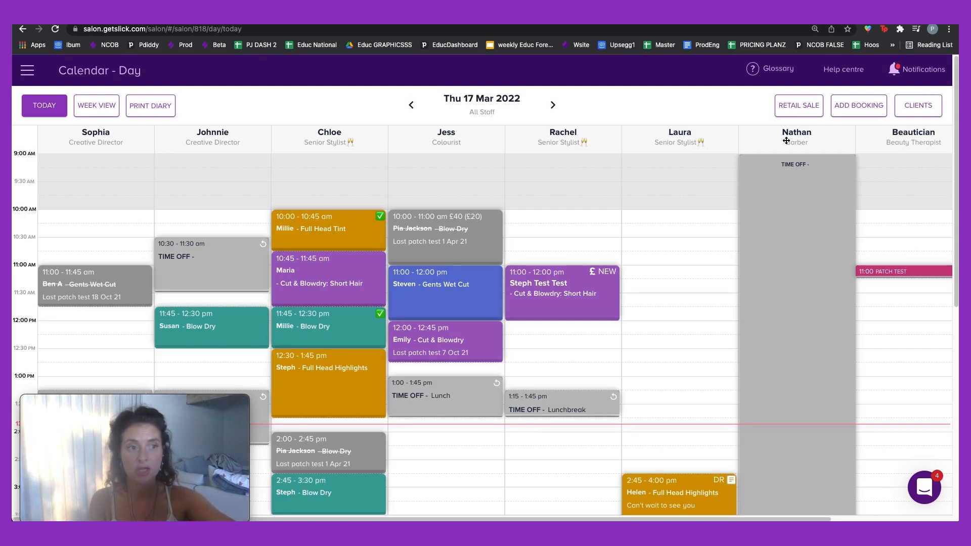
scroll(794, 170, "down", 5)
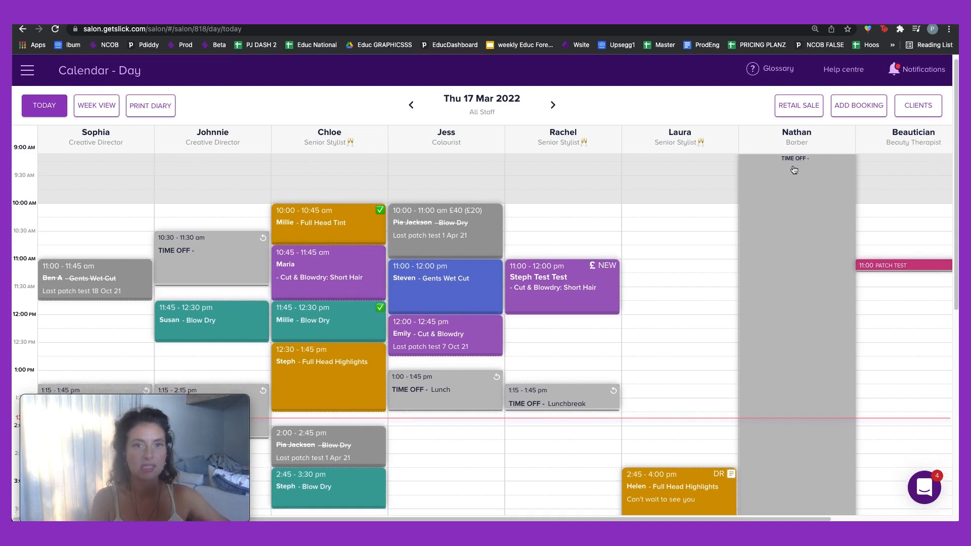
scroll(792, 169, "up", 5)
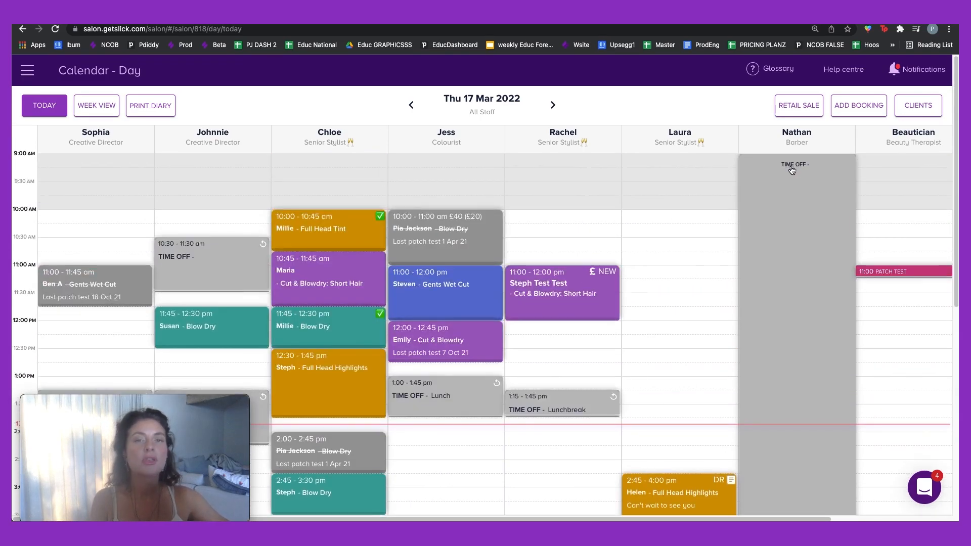
Step: Enable 'Hide non-working staff' to drop Nathan's column, then review the afternoon bookings
left_click(85, 114)
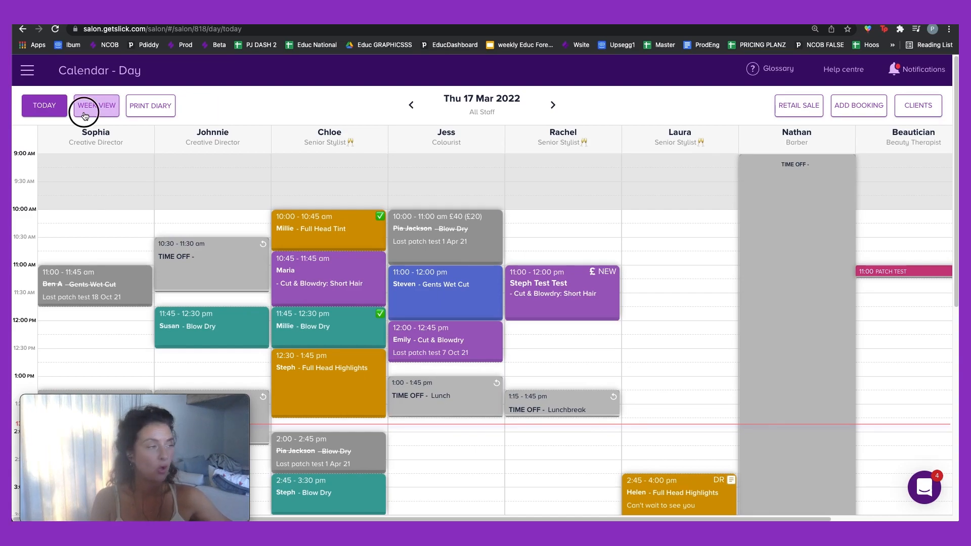
scroll(133, 352, "down", 4)
left_click_drag(145, 401, 430, 356)
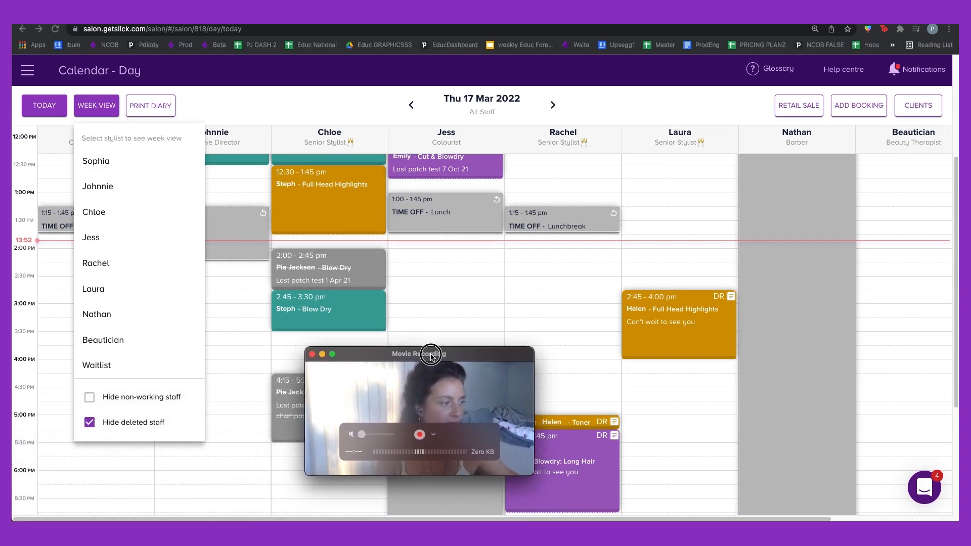
left_click(90, 399)
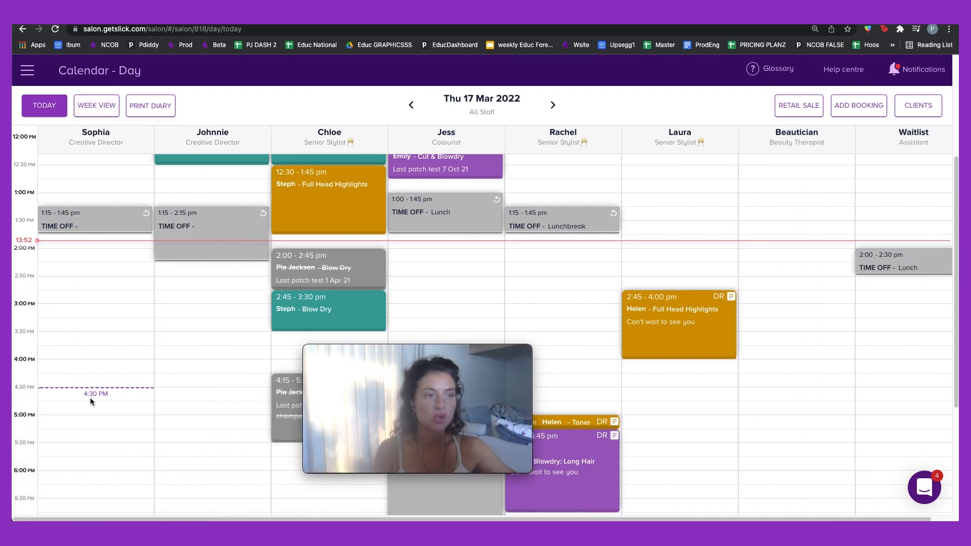
left_click_drag(408, 347, 143, 381)
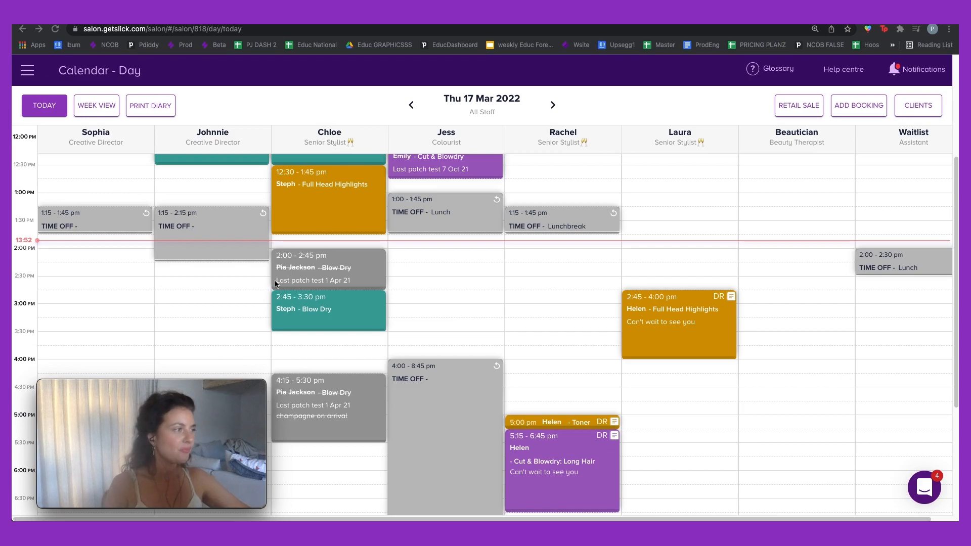
scroll(28, 156, "up", 5)
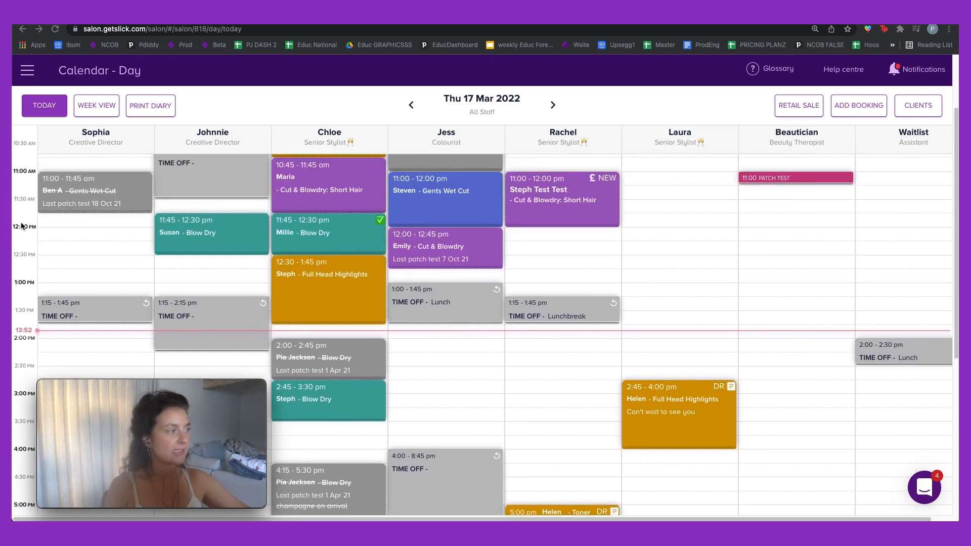
scroll(20, 194, "down", 5)
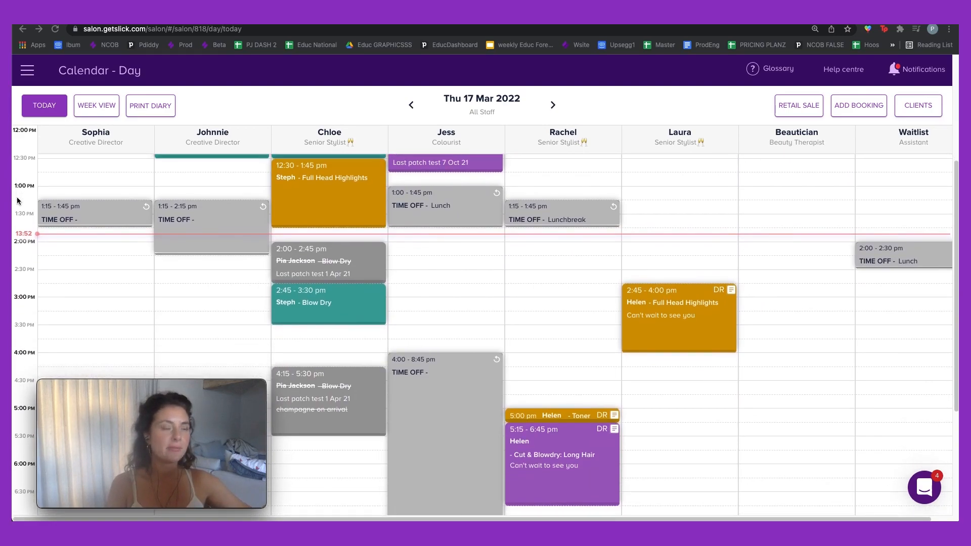
scroll(18, 201, "down", 1)
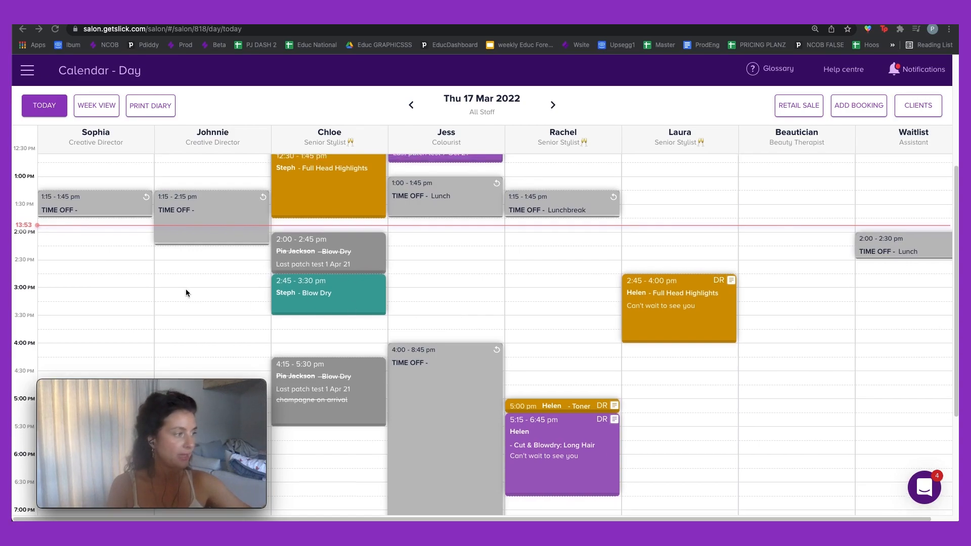
scroll(187, 293, "up", 3)
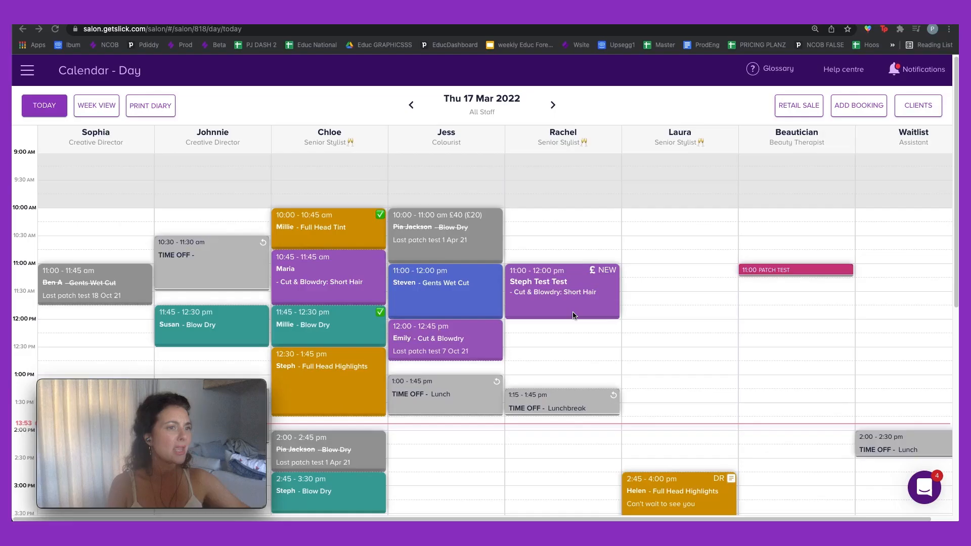
scroll(573, 312, "down", 1)
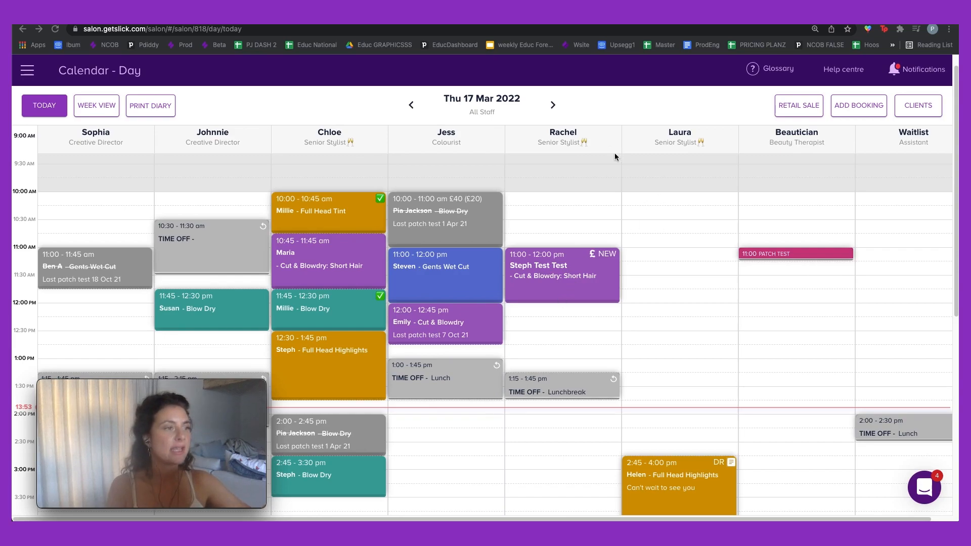
Step: Start a new booking at 4:00 PM in Laura's Senior Stylist column and search for the client by name
scroll(680, 241, "down", 3)
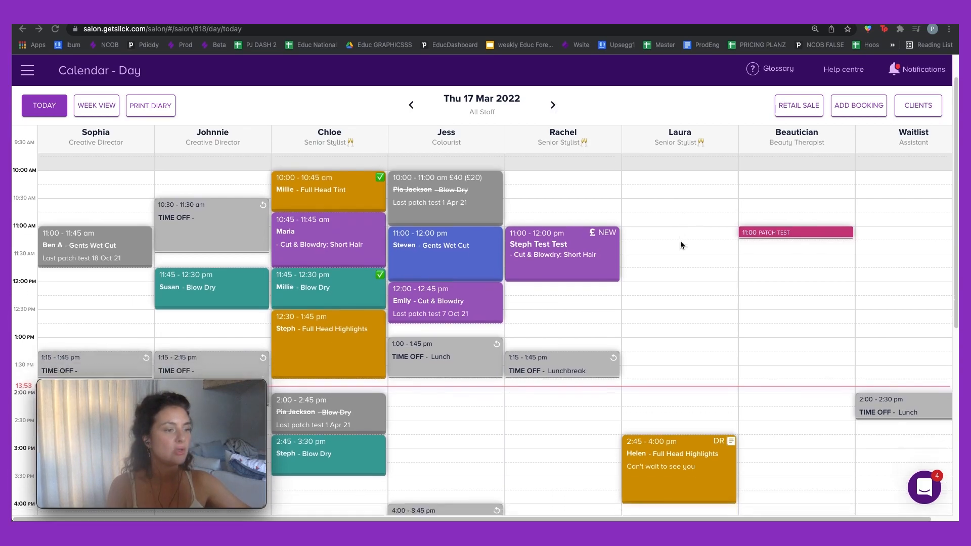
scroll(681, 243, "down", 1)
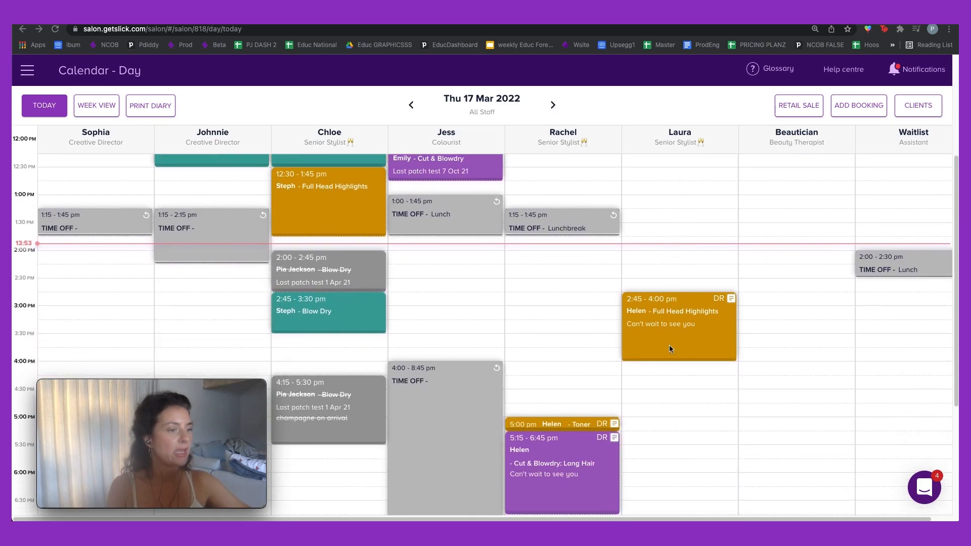
left_click(662, 369)
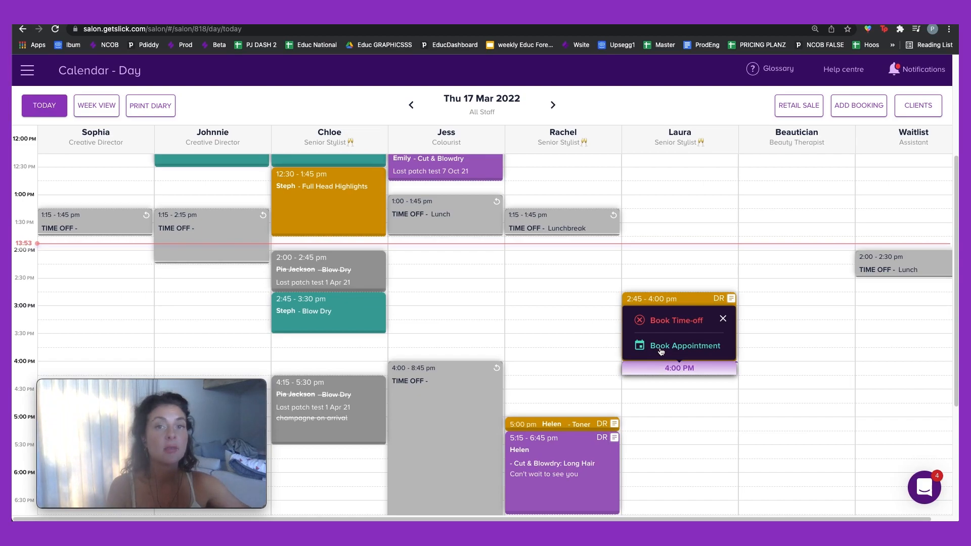
left_click(661, 348)
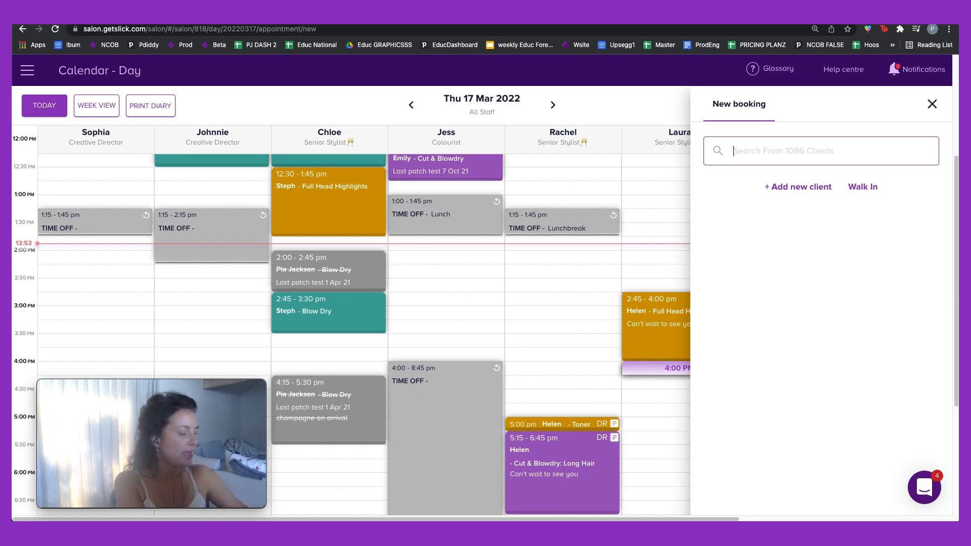
type("Pia Ja")
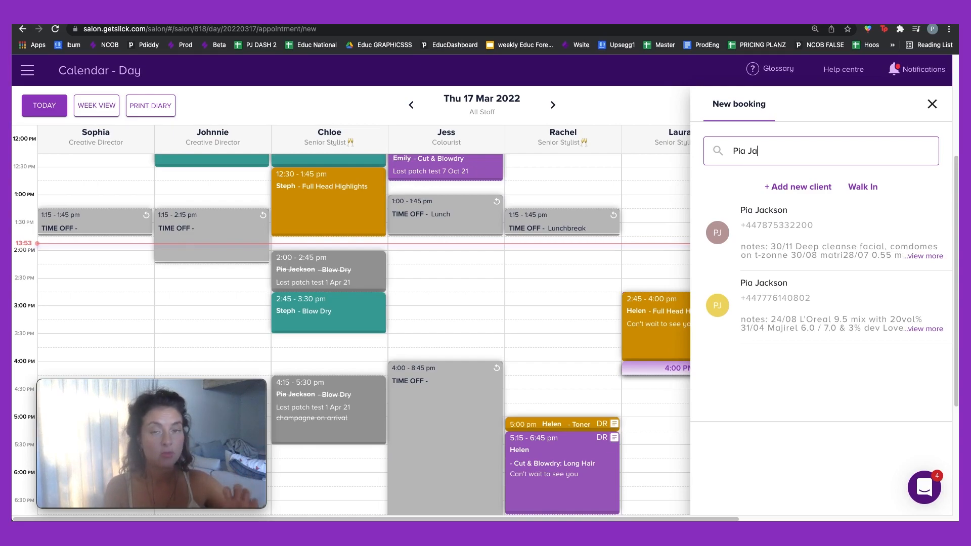
Step: Select the client and add Full Head Tint (4:00 PM) and Cut & Blowdry: Long Hair (5:30 PM) from frequently booked services
left_click(789, 256)
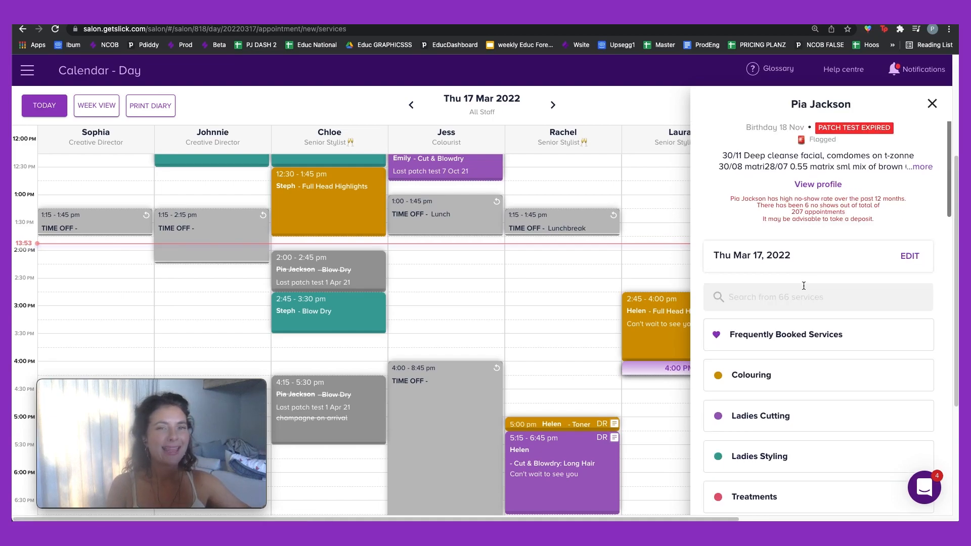
scroll(804, 285, "down", 2)
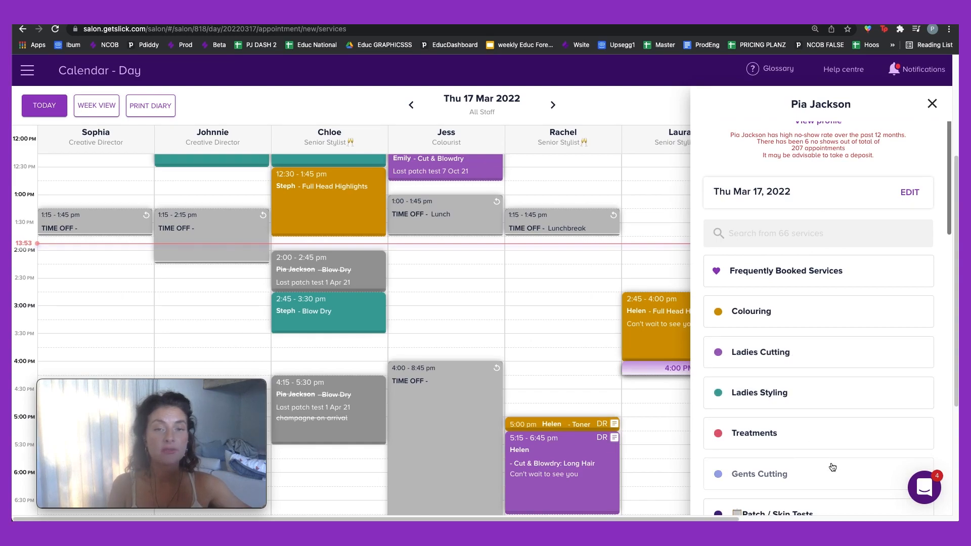
scroll(844, 277, "up", 2)
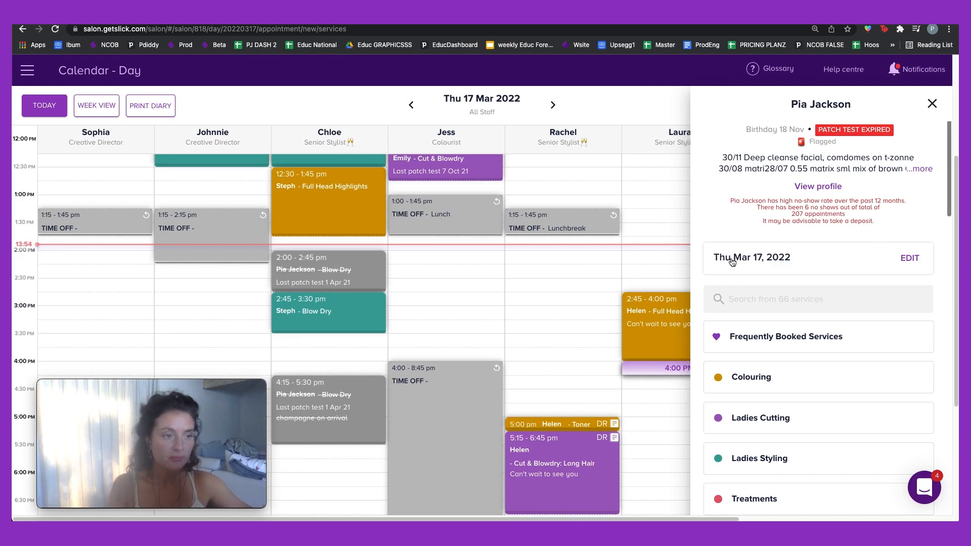
scroll(834, 284, "down", 1)
left_click(834, 285)
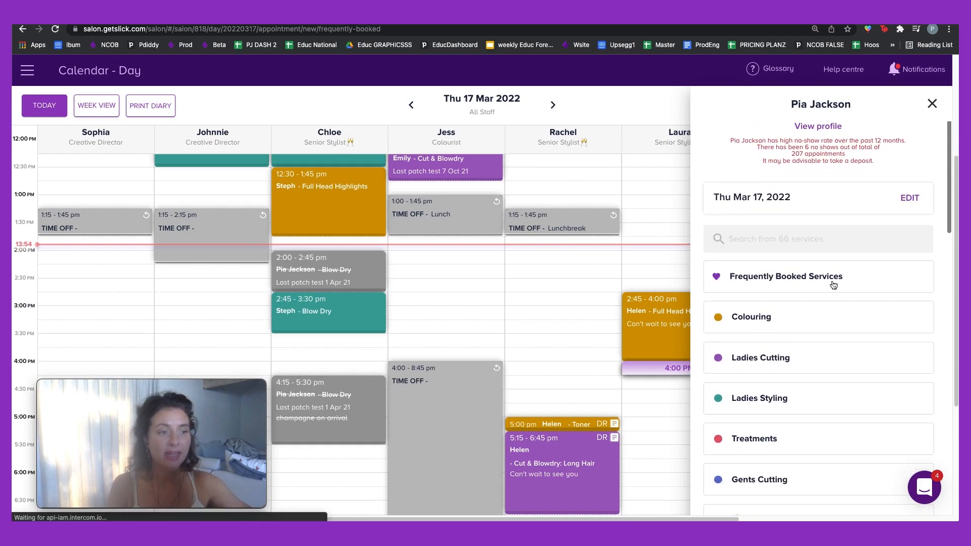
left_click(740, 193)
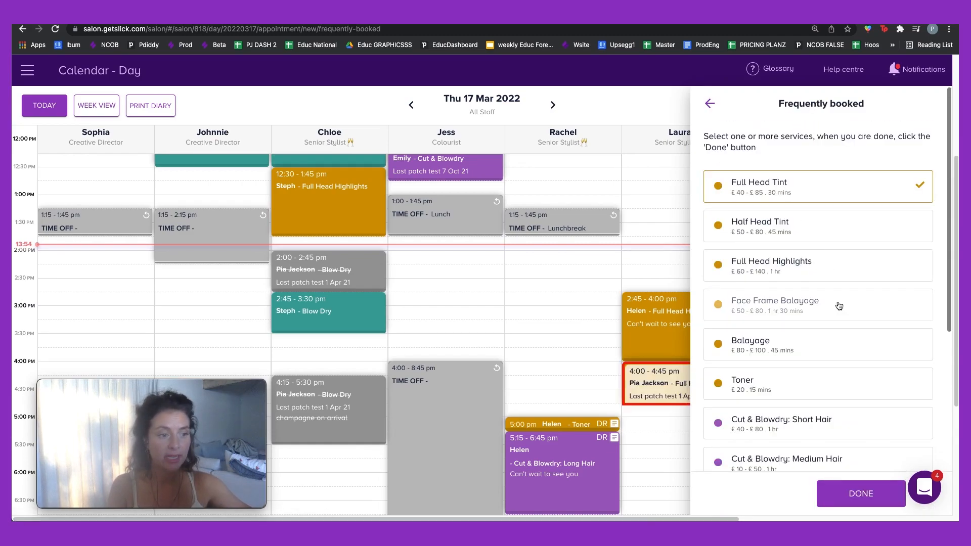
scroll(819, 409, "down", 3)
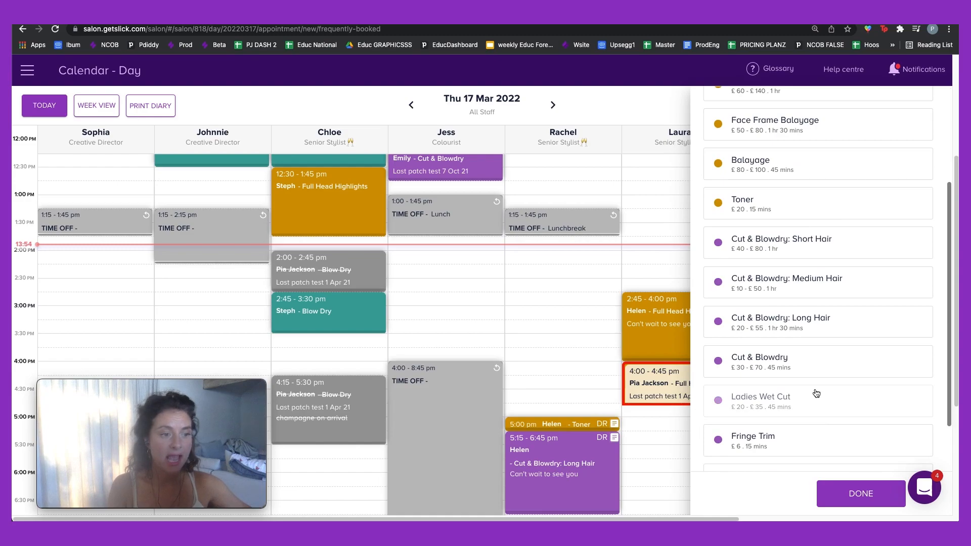
left_click(814, 340)
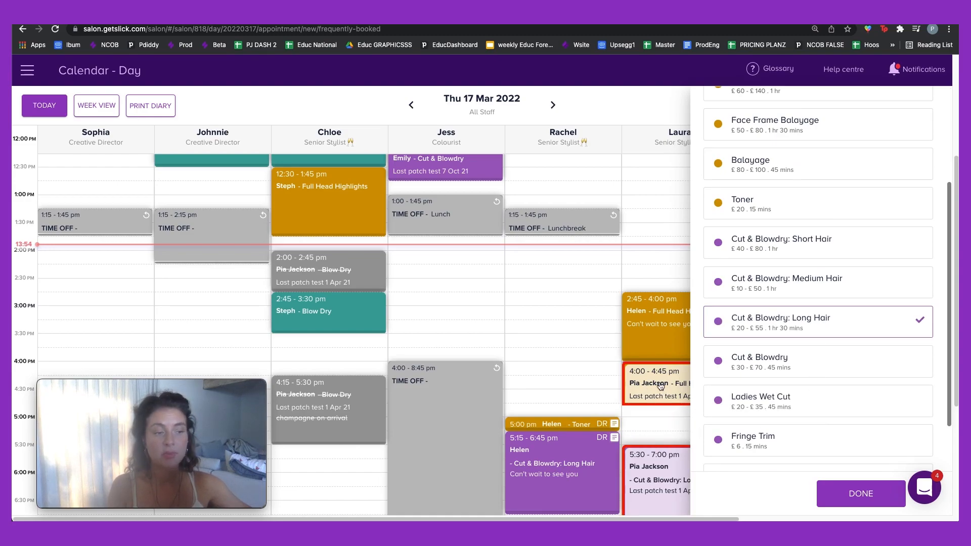
scroll(662, 394, "down", 2)
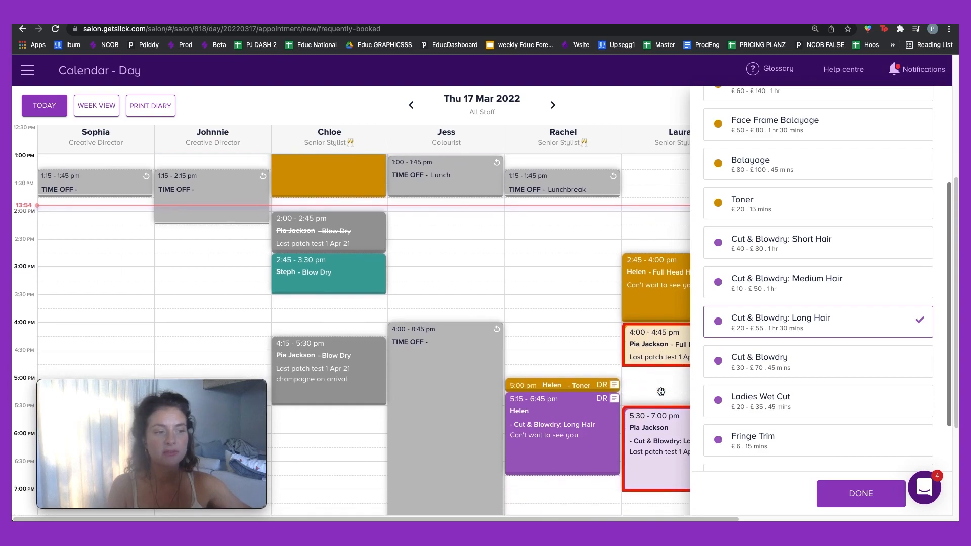
left_click(849, 491)
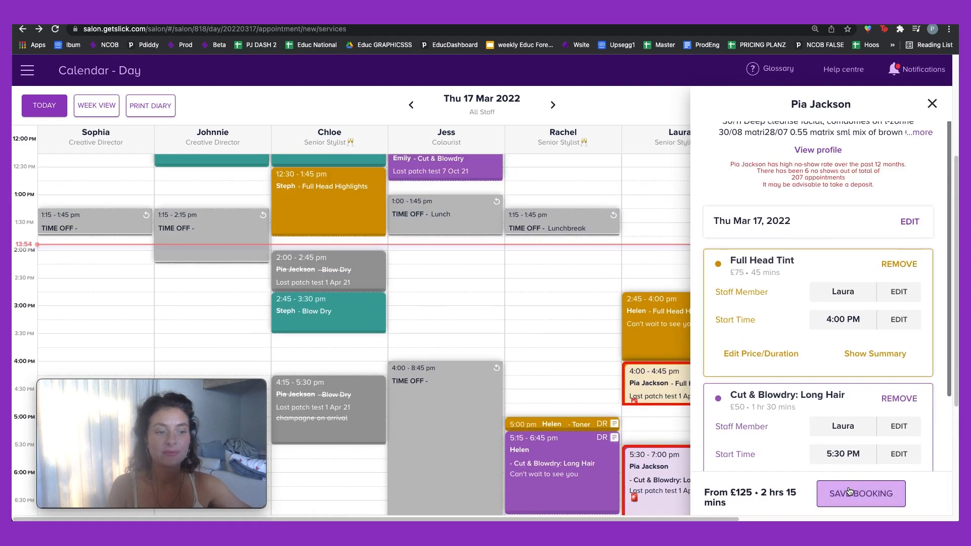
Step: Save the two-service booking and accept the £62 Slick Pay deposit request
scroll(825, 355, "down", 2)
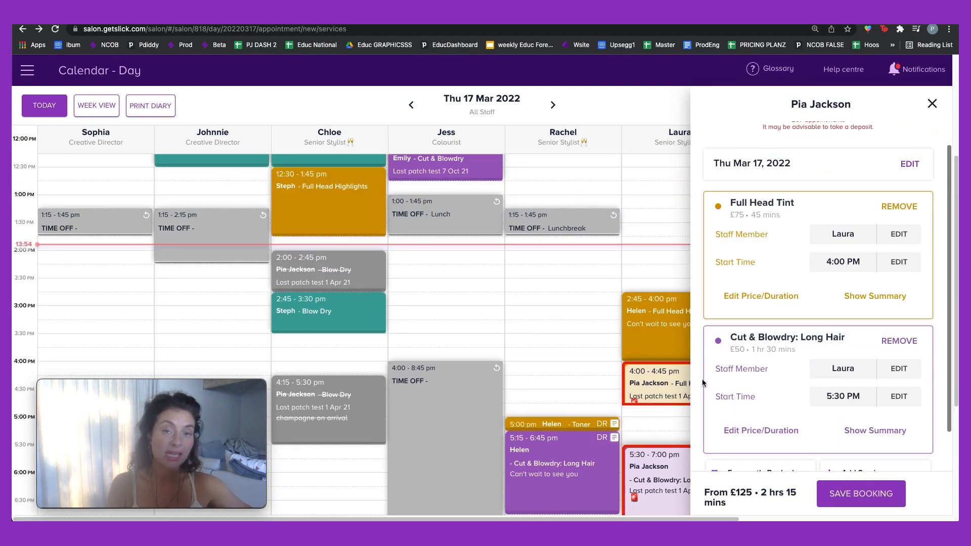
left_click(854, 500)
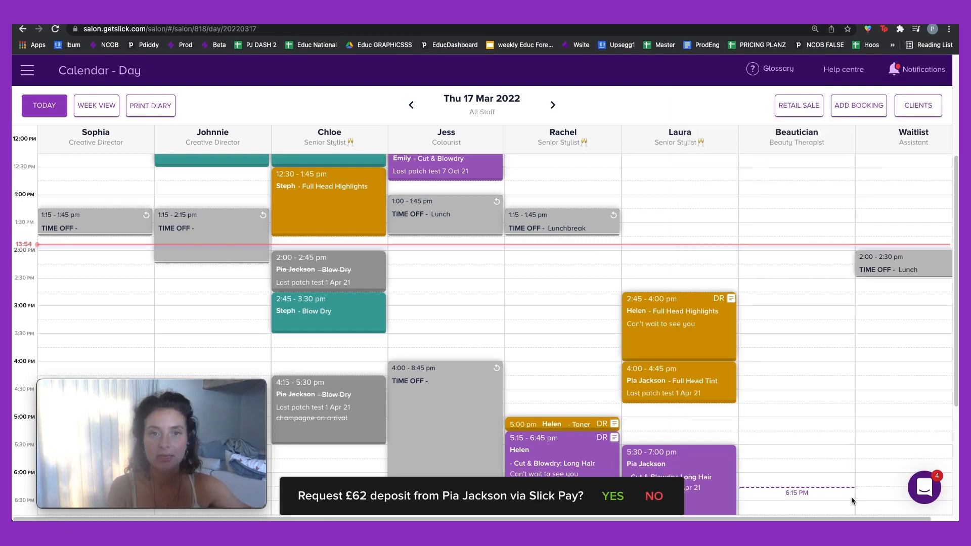
scroll(794, 418, "down", 1)
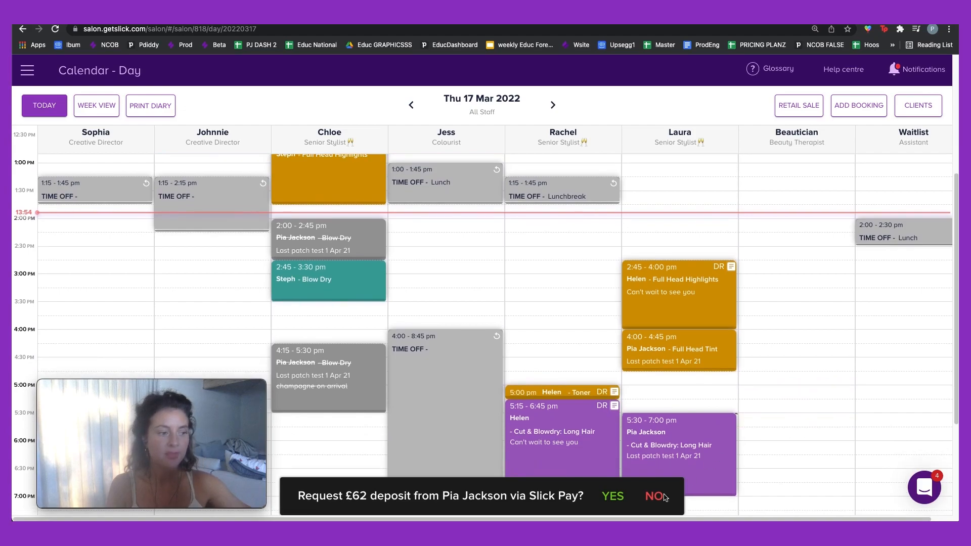
left_click(612, 497)
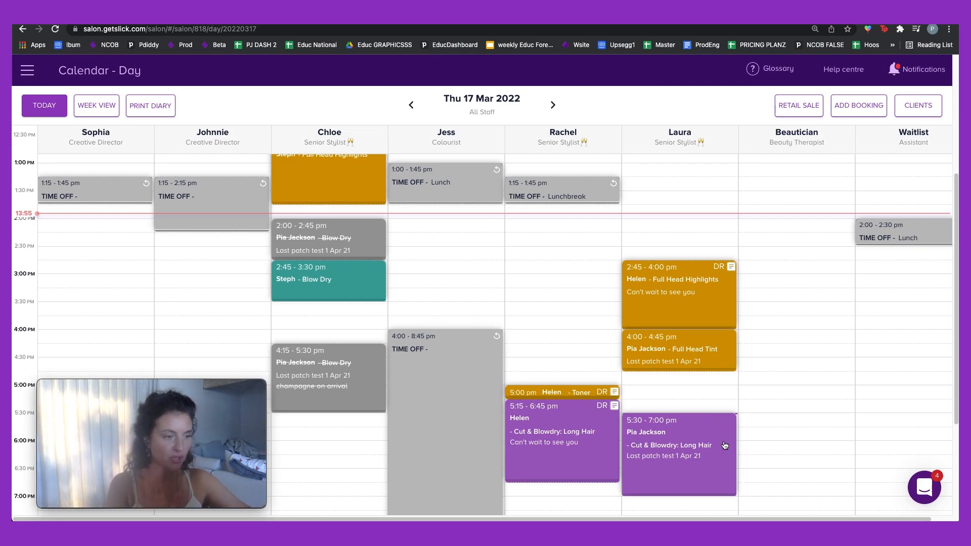
Step: Drag the 5:30 Cut & Blowdry: Long Hair into the Beautician column, now 5:15–6:45 PM
left_click_drag(708, 442, 792, 415)
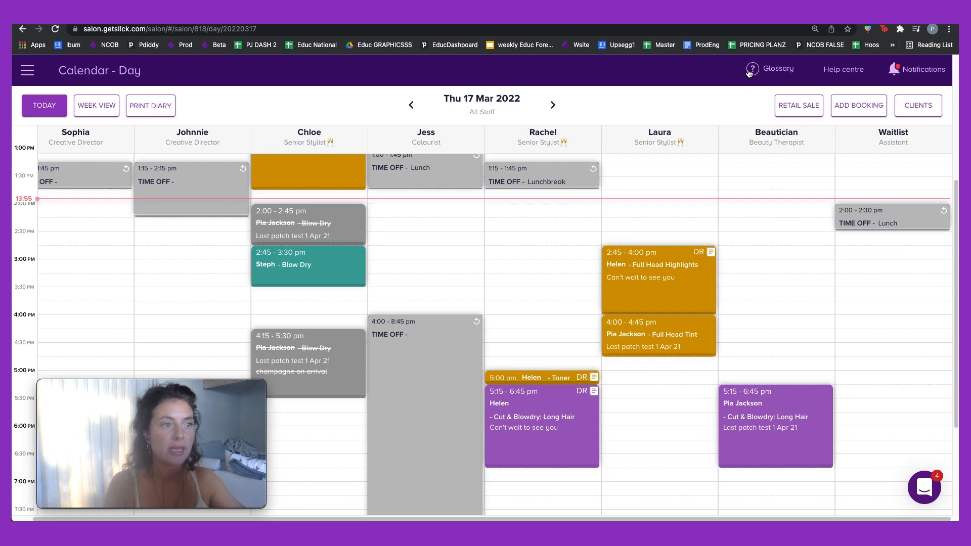
Step: Start a new booking for the client found by name search and add Gents Wet Cut
left_click(850, 111)
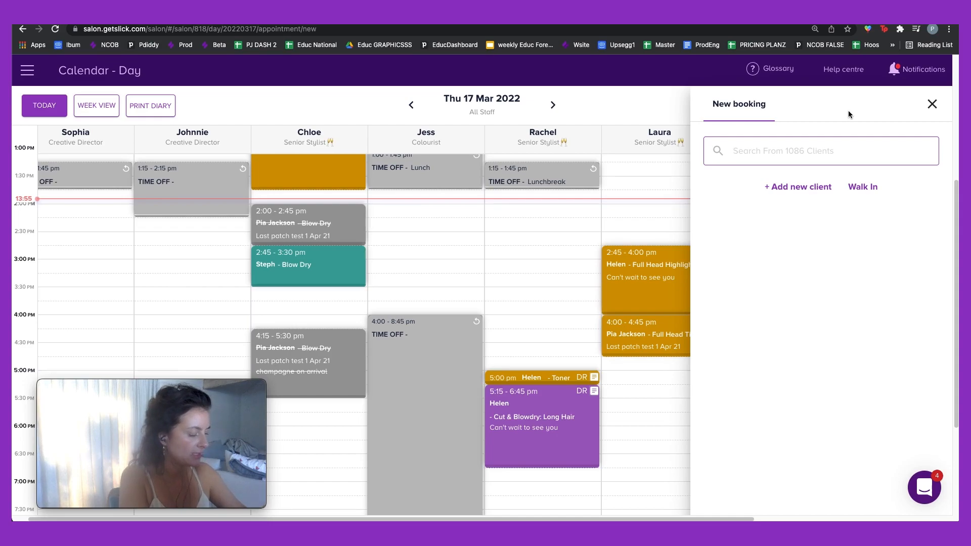
type("Steve")
left_click(835, 225)
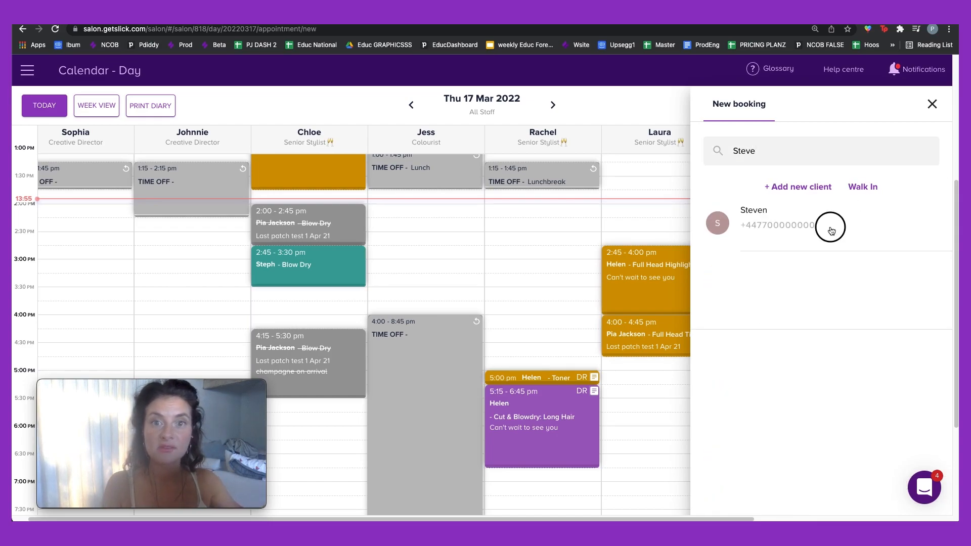
left_click(807, 257)
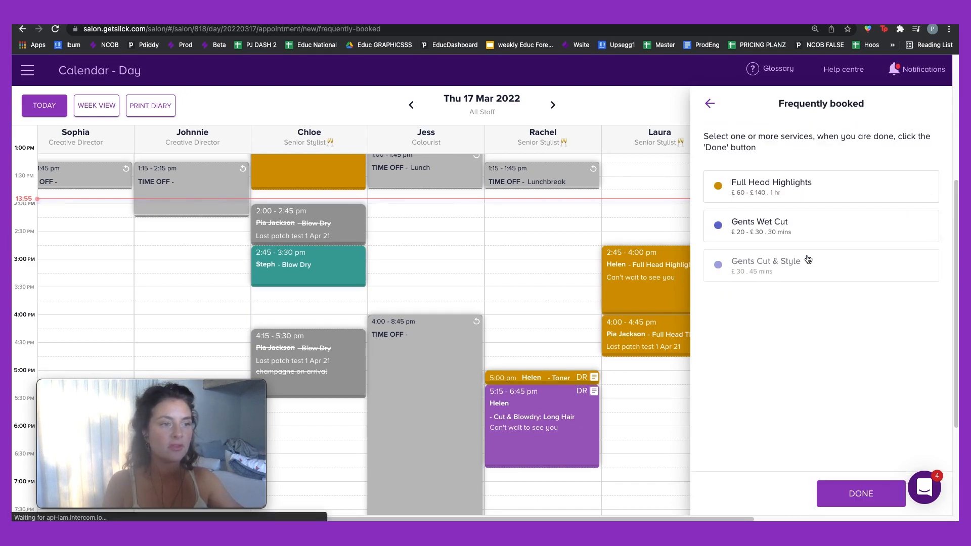
left_click(806, 263)
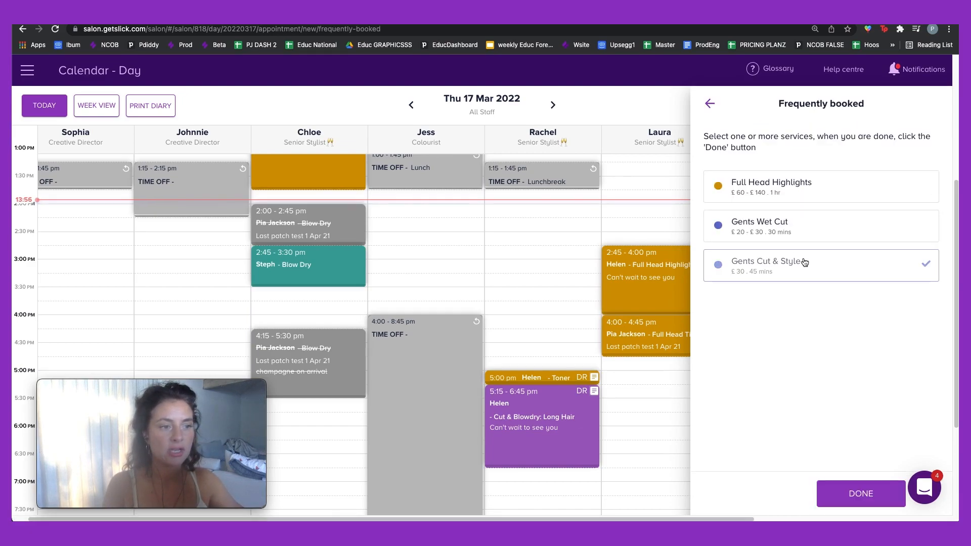
left_click(844, 494)
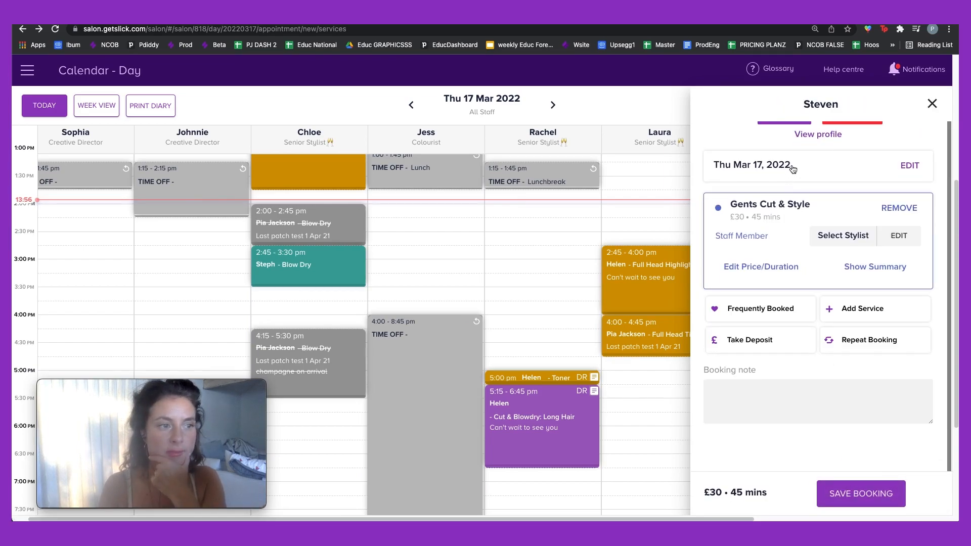
Step: Assign the service to Sophia, the first Creative Director, at 10:00 AM and save the booking
left_click(841, 241)
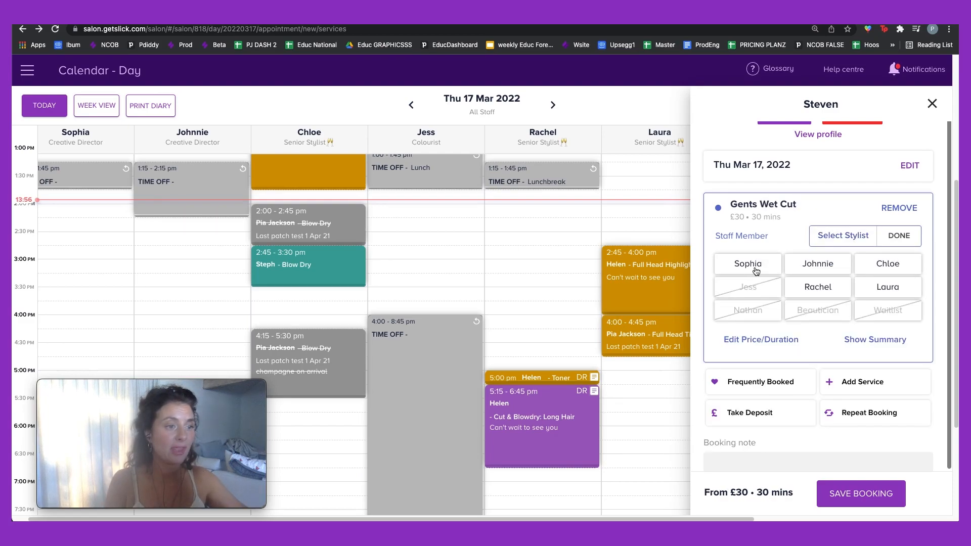
left_click(755, 272)
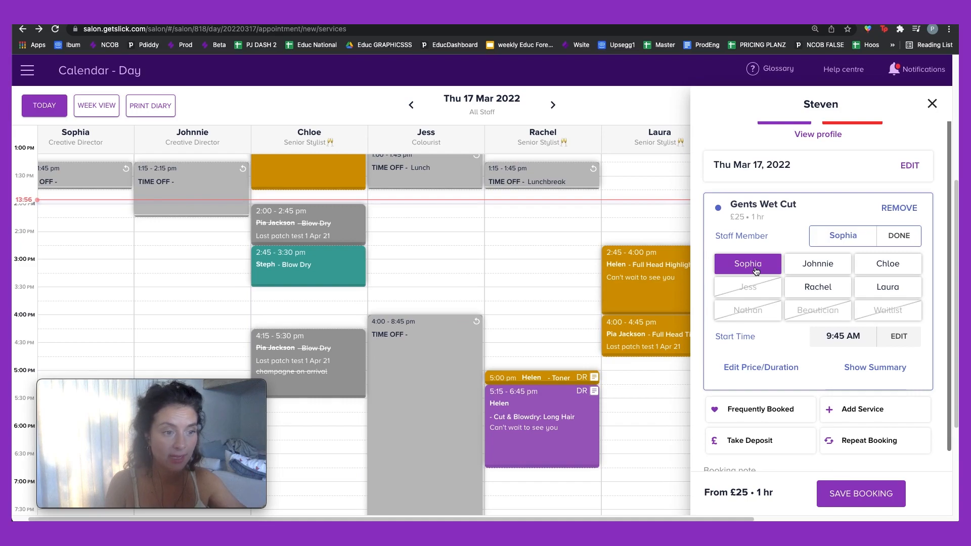
left_click(841, 337)
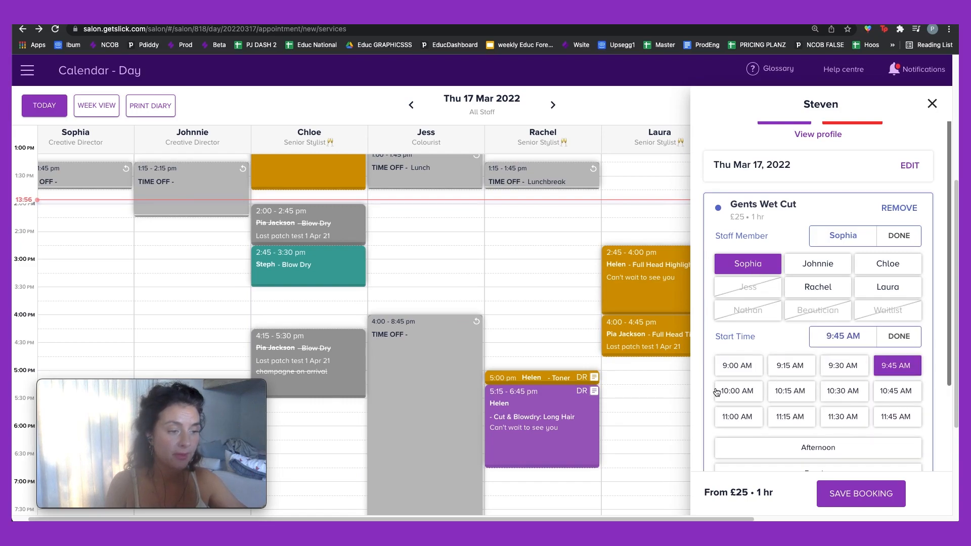
left_click(735, 393)
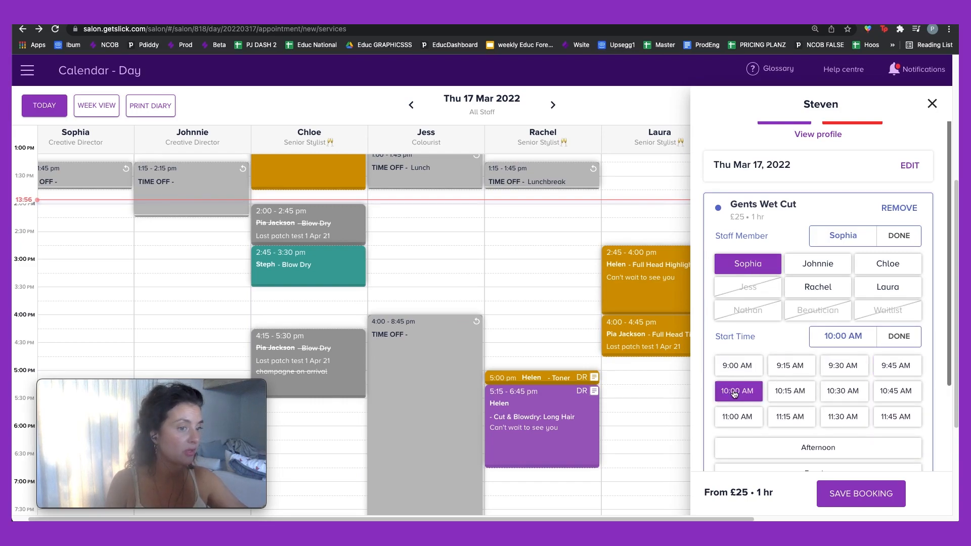
scroll(842, 413, "down", 5)
scroll(842, 413, "up", 3)
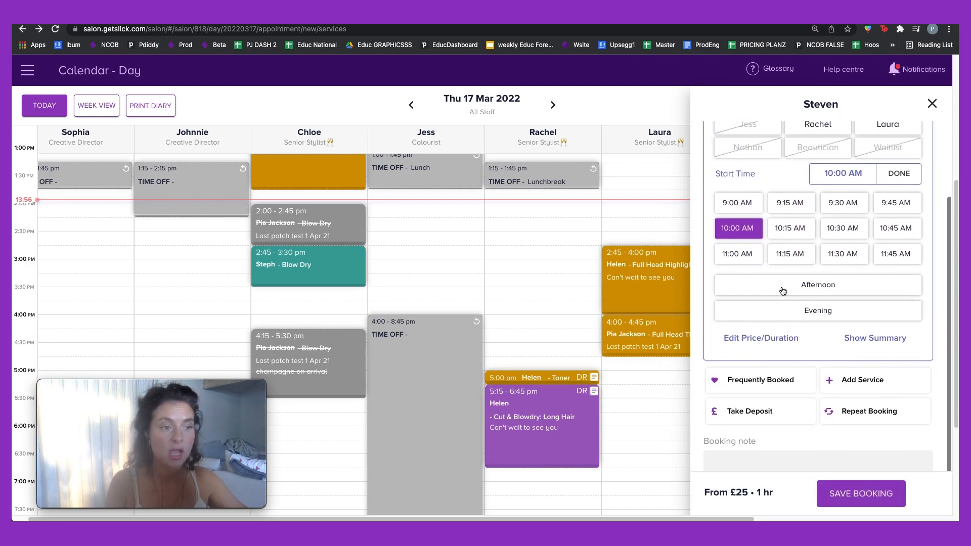
left_click(867, 493)
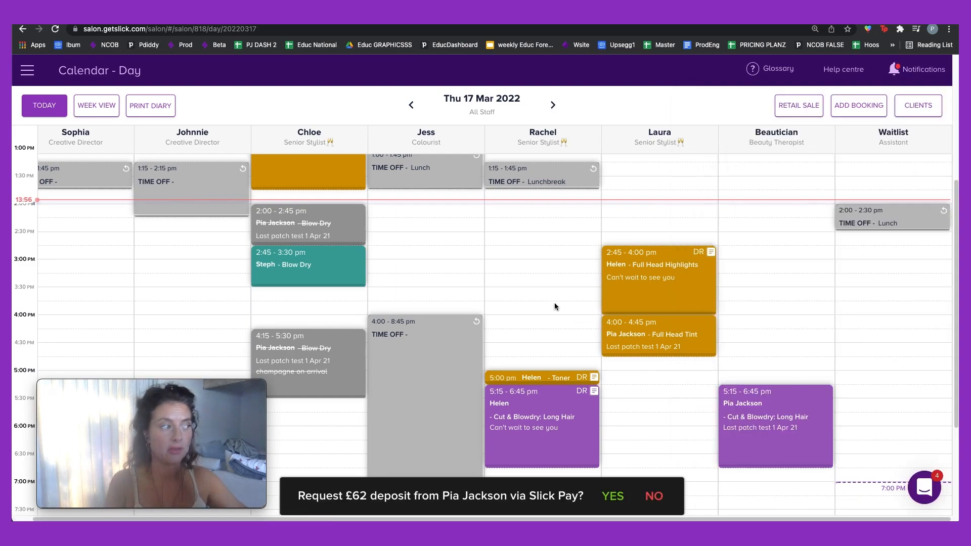
Step: Open the afternoon Full Head Tint booking with Laura to view its unconfirmed service details
scroll(546, 318, "up", 3)
scroll(501, 457, "down", 1)
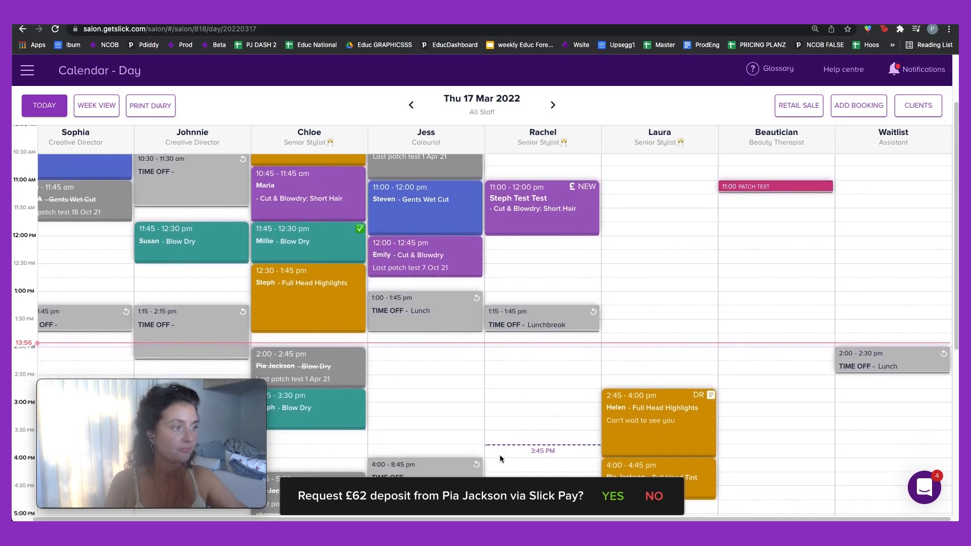
scroll(581, 470, "down", 1)
scroll(191, 260, "up", 2)
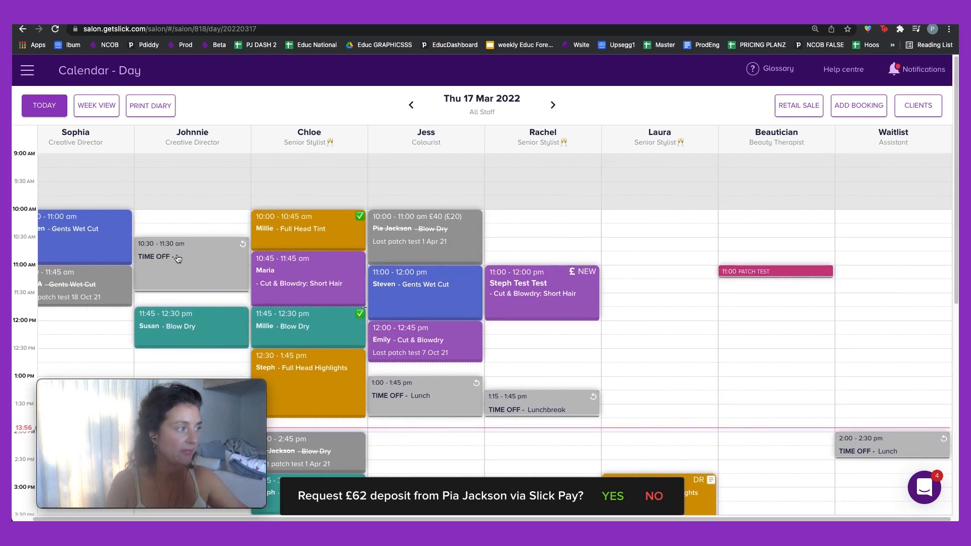
scroll(618, 262, "down", 8)
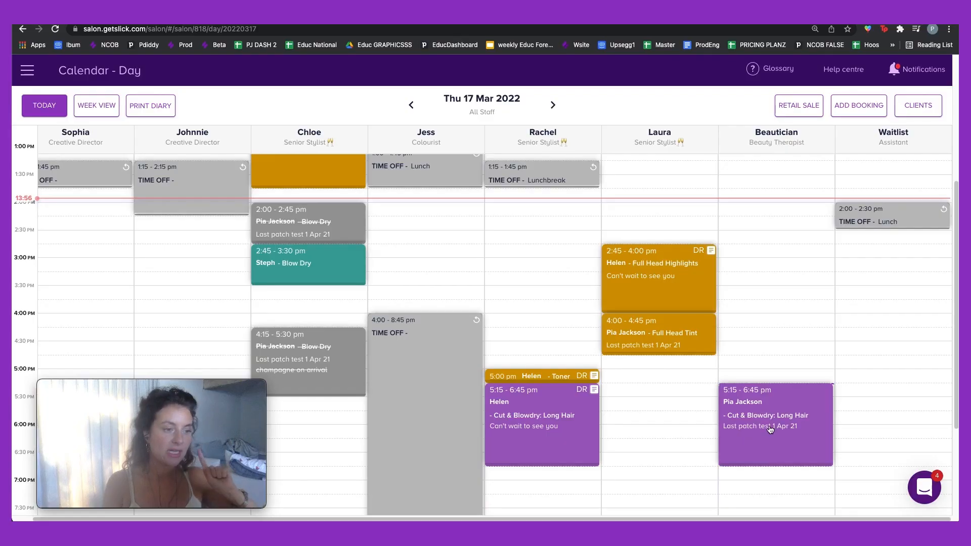
left_click(769, 424)
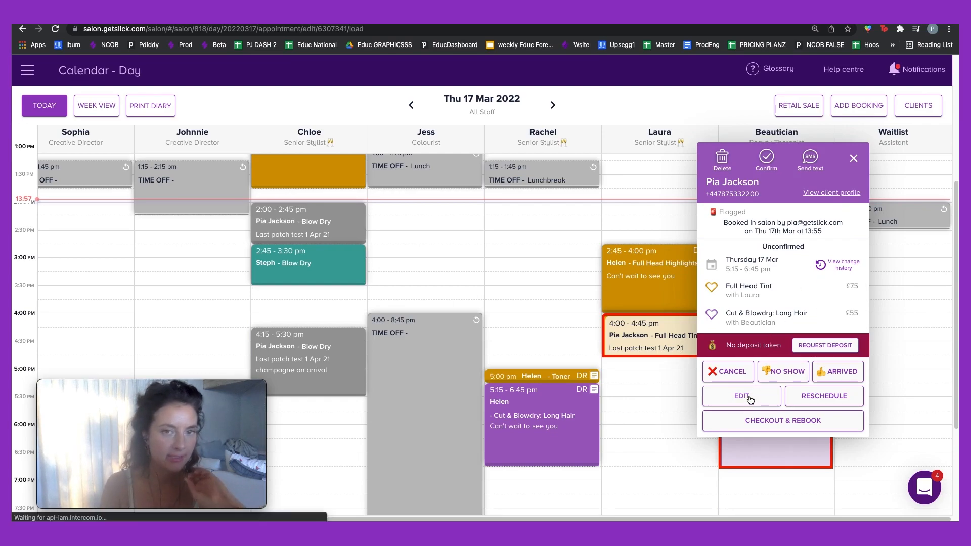
Step: Edit the booking and change the Full Head Tint price to £80
left_click(750, 398)
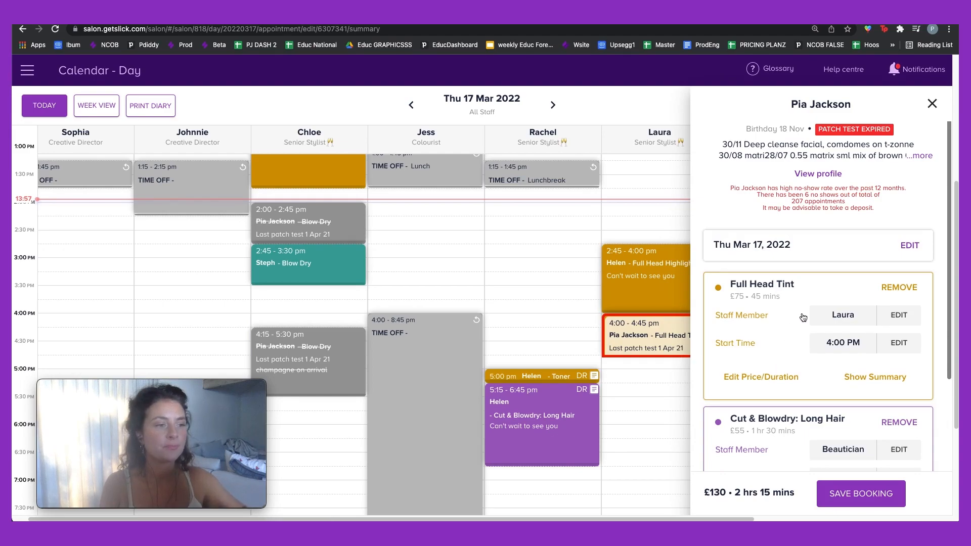
scroll(794, 317, "down", 3)
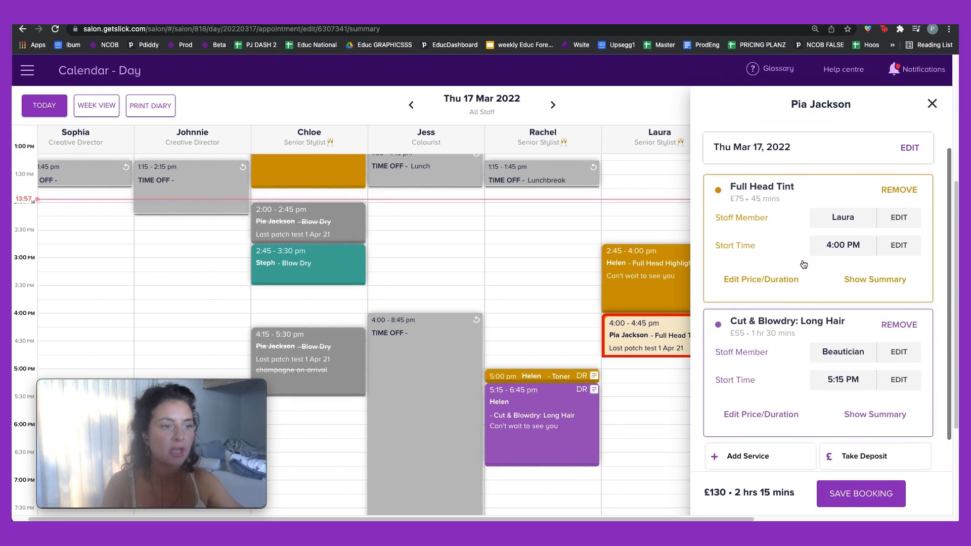
scroll(803, 265, "down", 1)
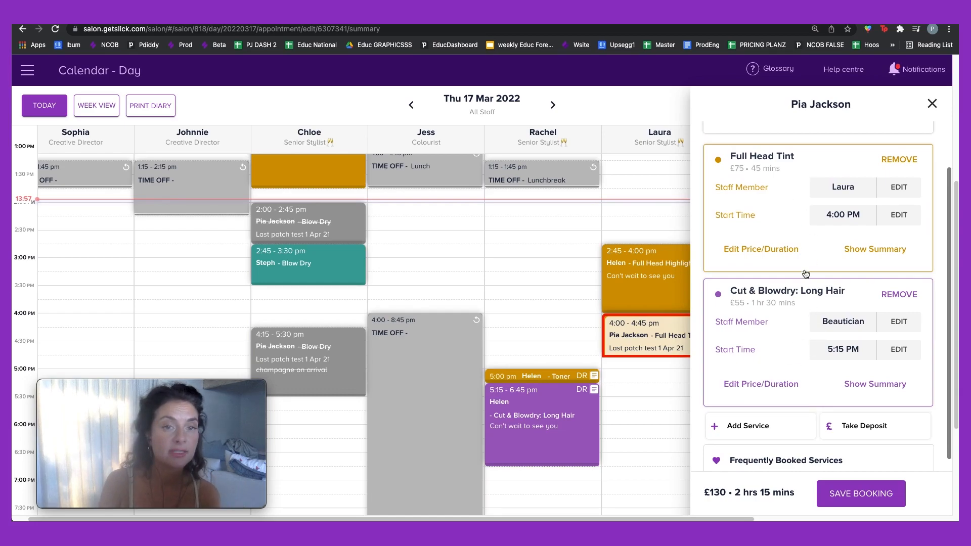
left_click(774, 251)
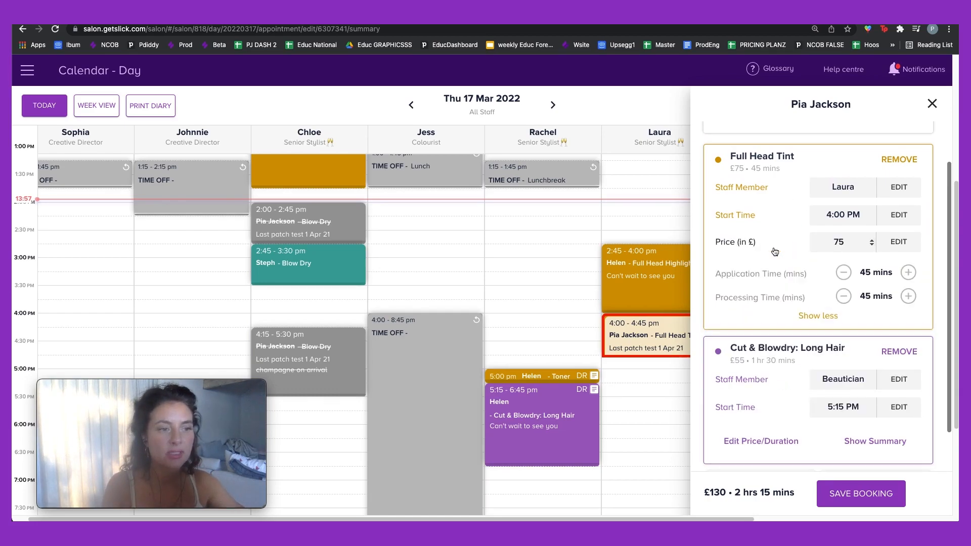
double_click(840, 241)
type("80")
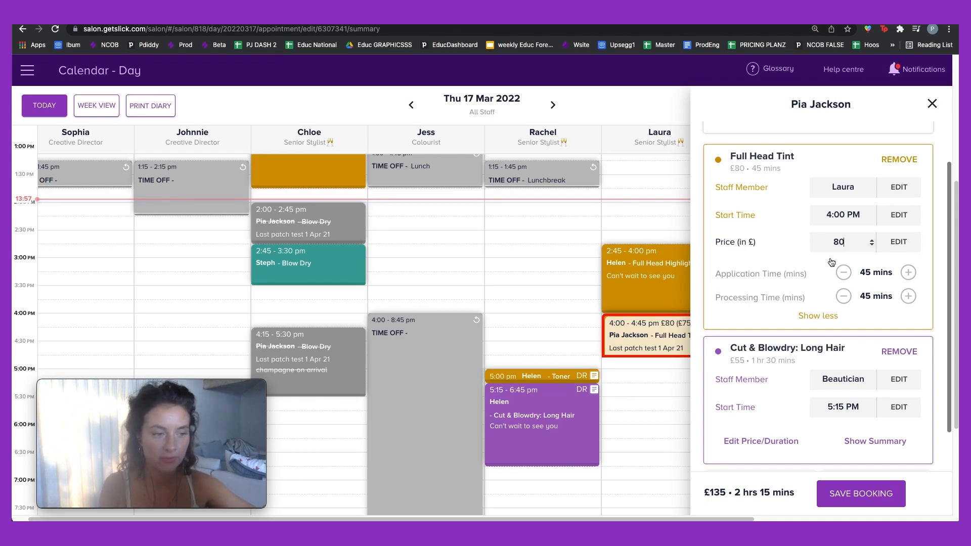
Step: Set Cut & Blowdry to £60, extend the tint's application time to 1 hr, and save
scroll(832, 263, "down", 2)
left_click(764, 367)
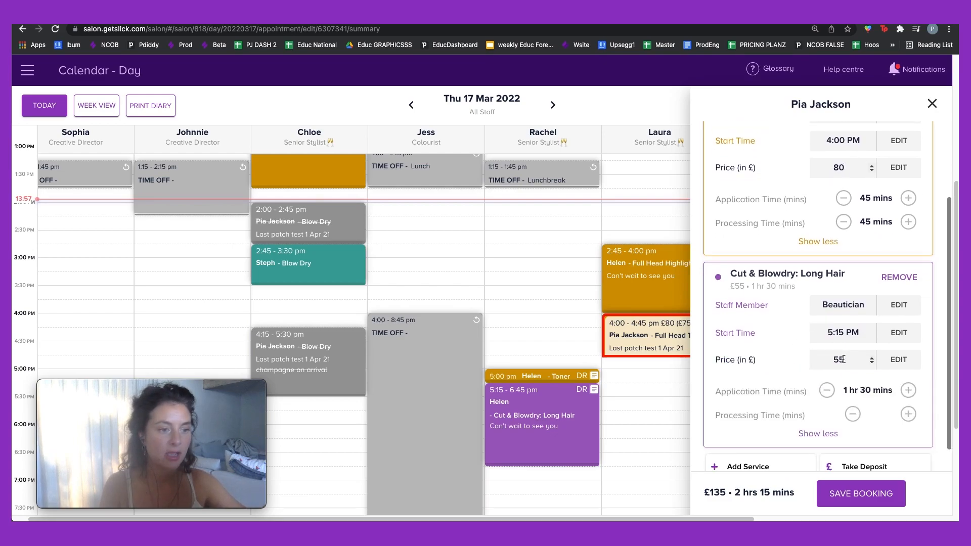
double_click(840, 360)
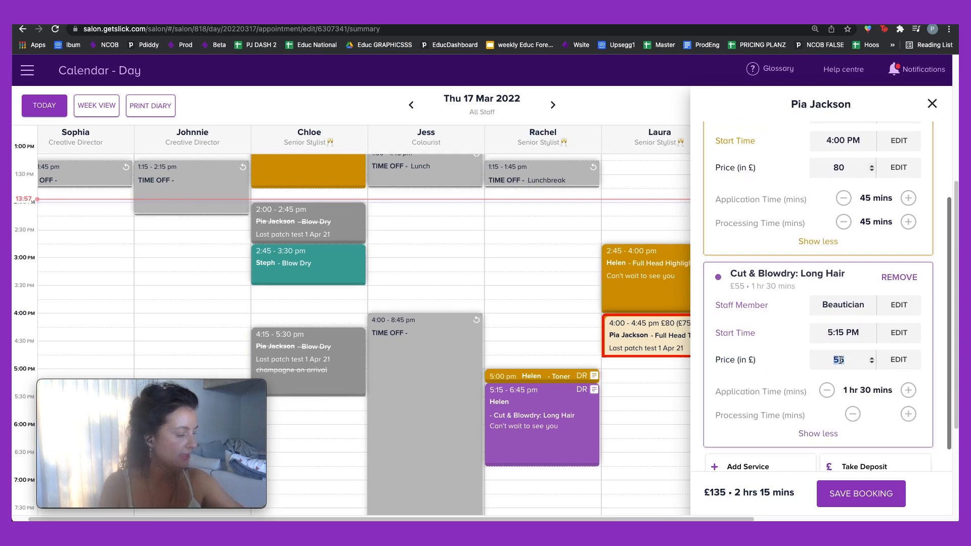
type("60")
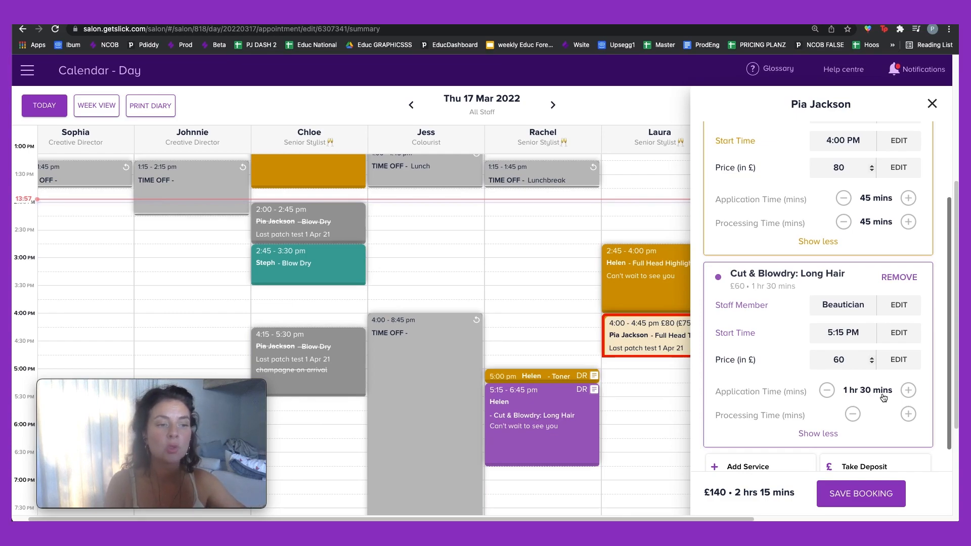
left_click(910, 197)
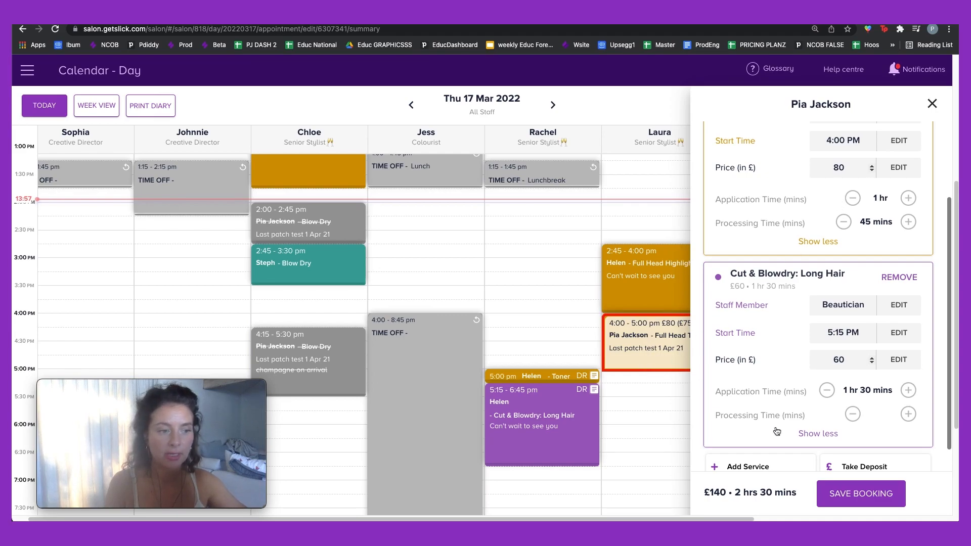
left_click(842, 489)
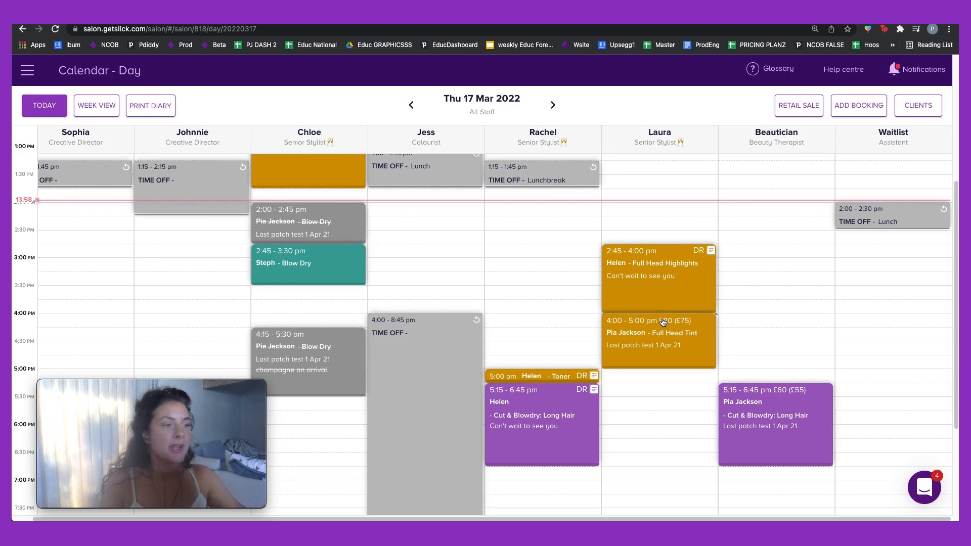
Step: Scroll to the afternoon and open the £80 Full Head Tint booking's details
scroll(662, 322, "up", 3)
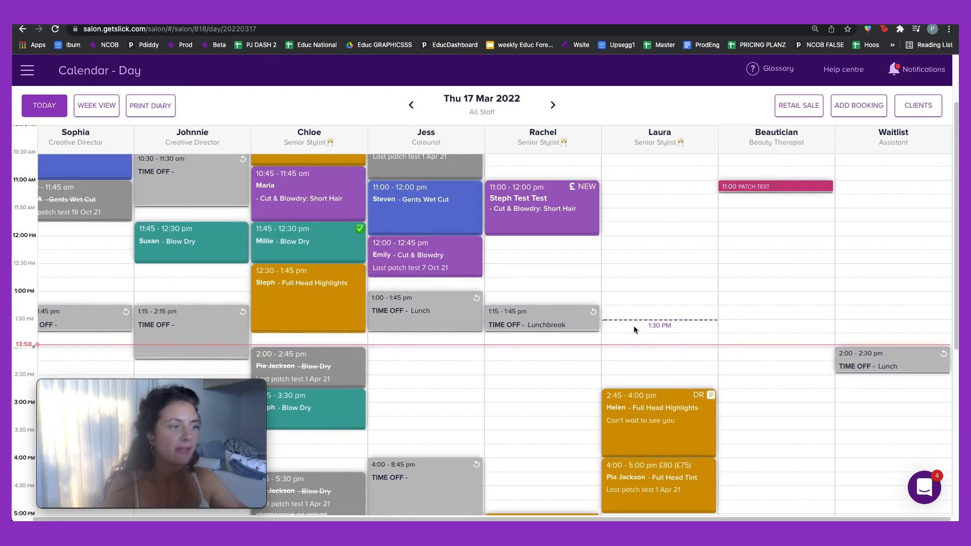
scroll(625, 329, "down", 1)
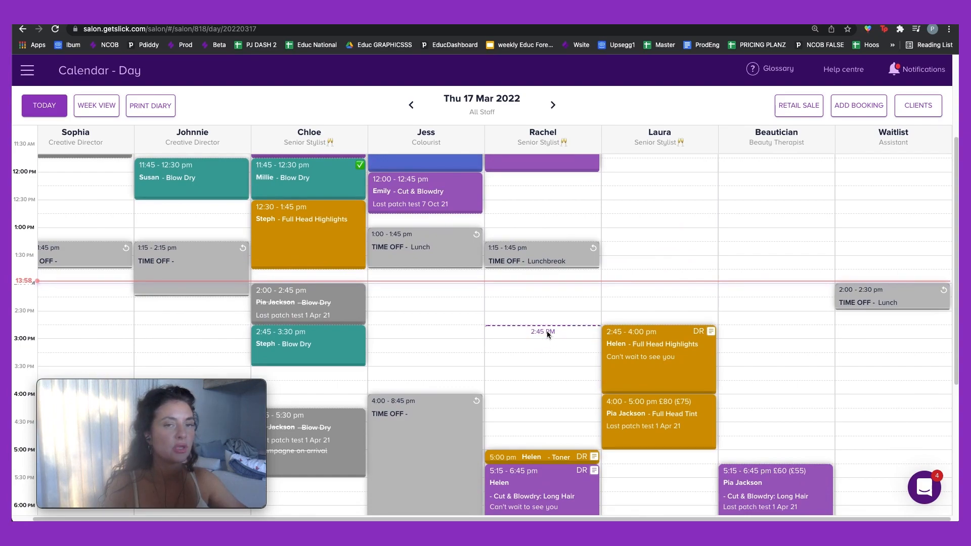
scroll(547, 330, "down", 1)
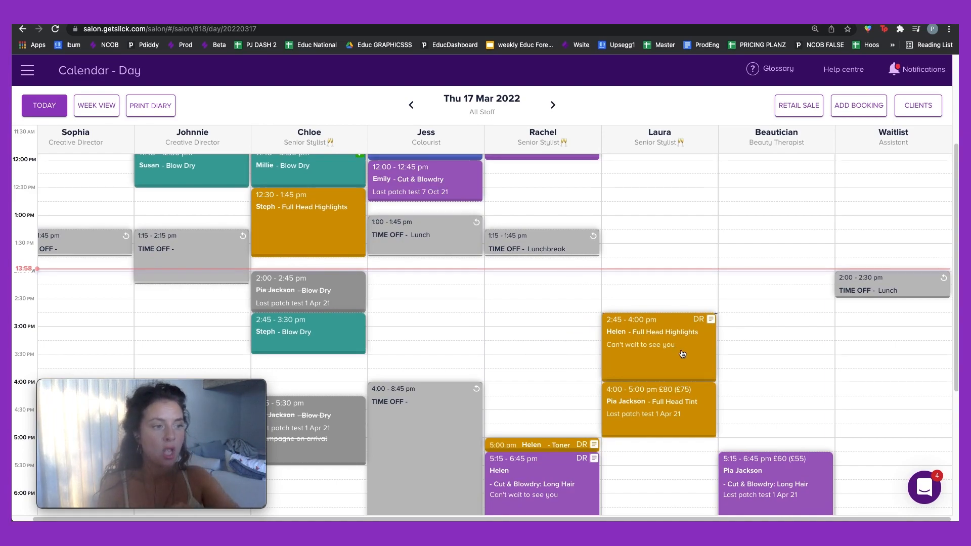
left_click(689, 400)
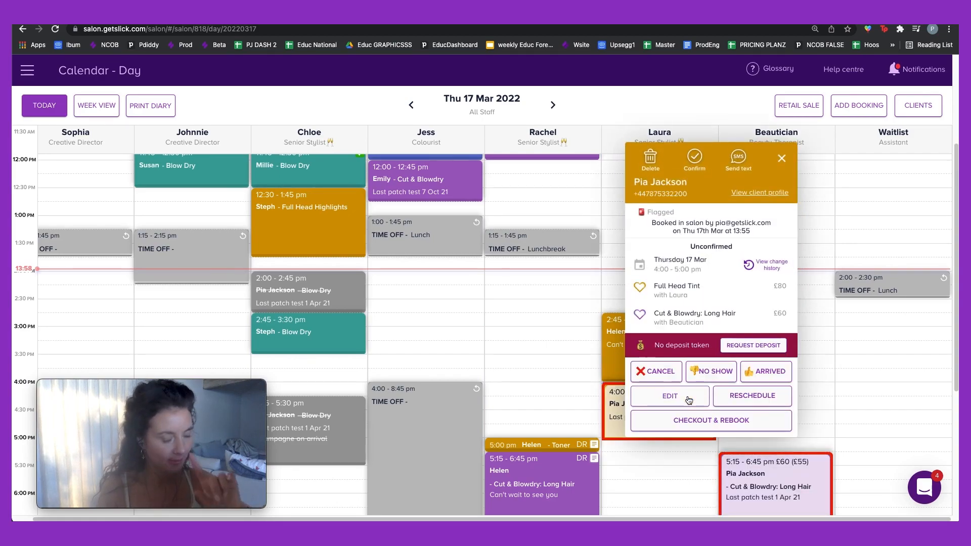
Step: Start a deposit request on the £140 booking with a custom amount of £10
left_click(733, 349)
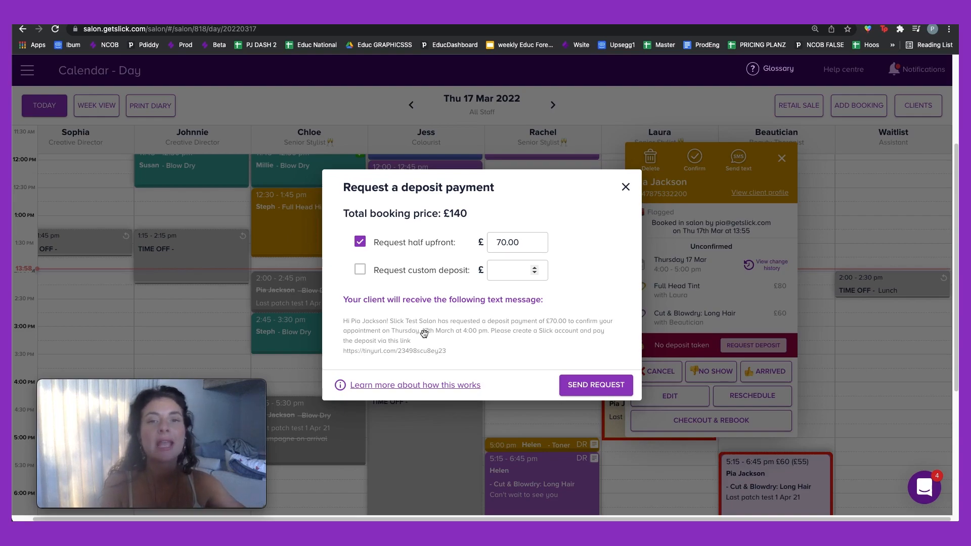
left_click(360, 269)
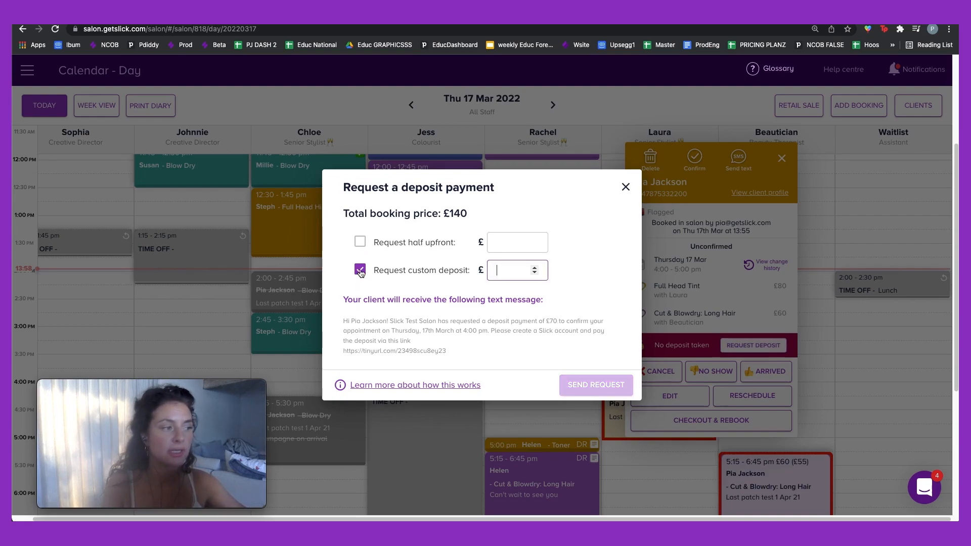
left_click(503, 267)
type("10")
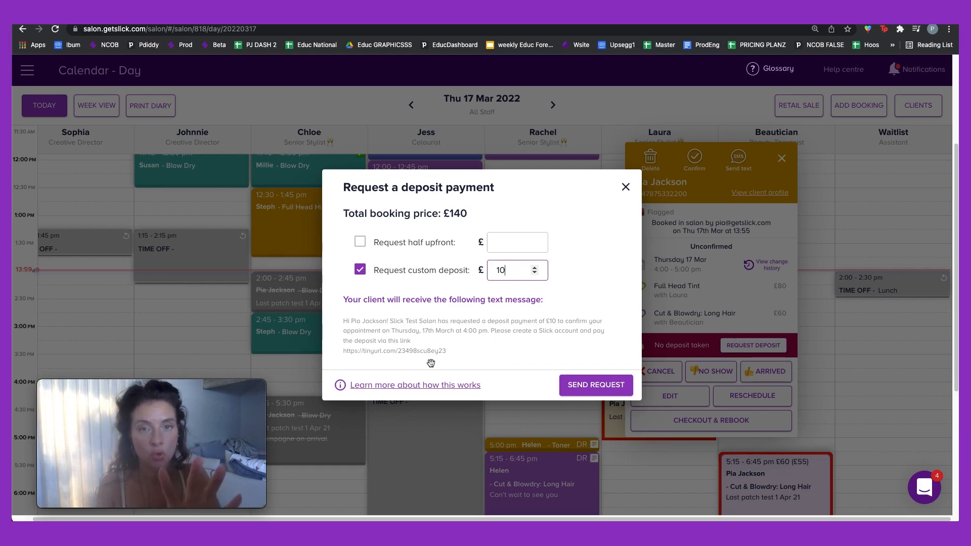
Step: Send the £10 deposit request, dismiss the confirmation, and scroll back to the morning
left_click(601, 388)
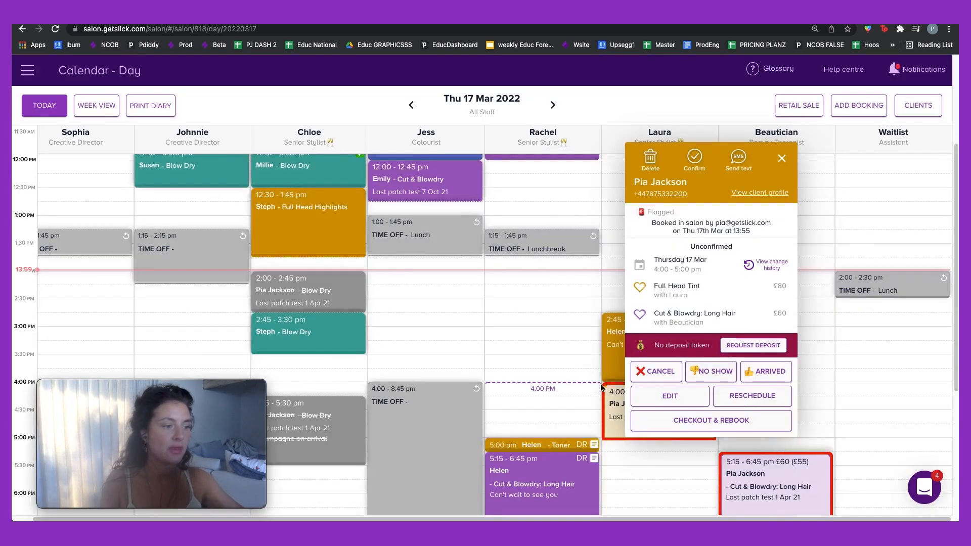
left_click(588, 349)
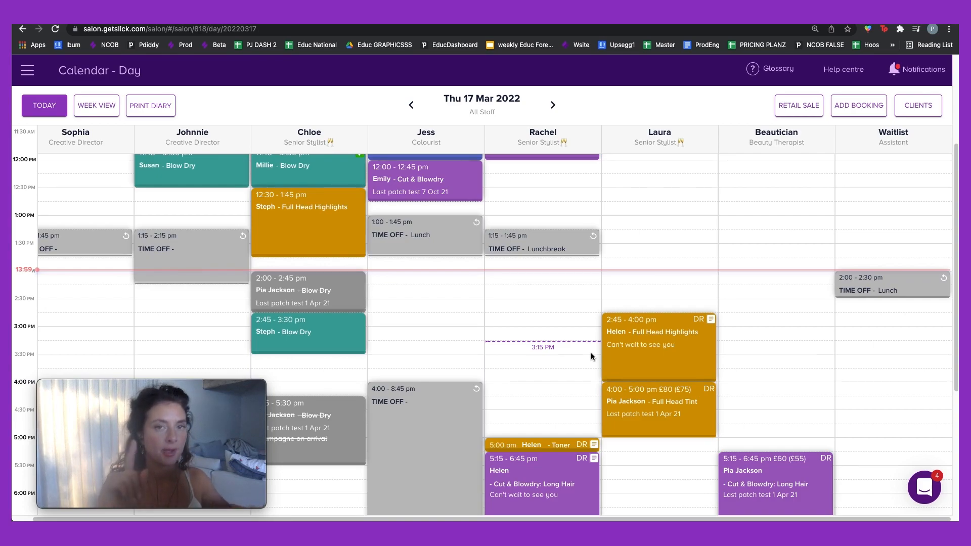
scroll(589, 353, "up", 3)
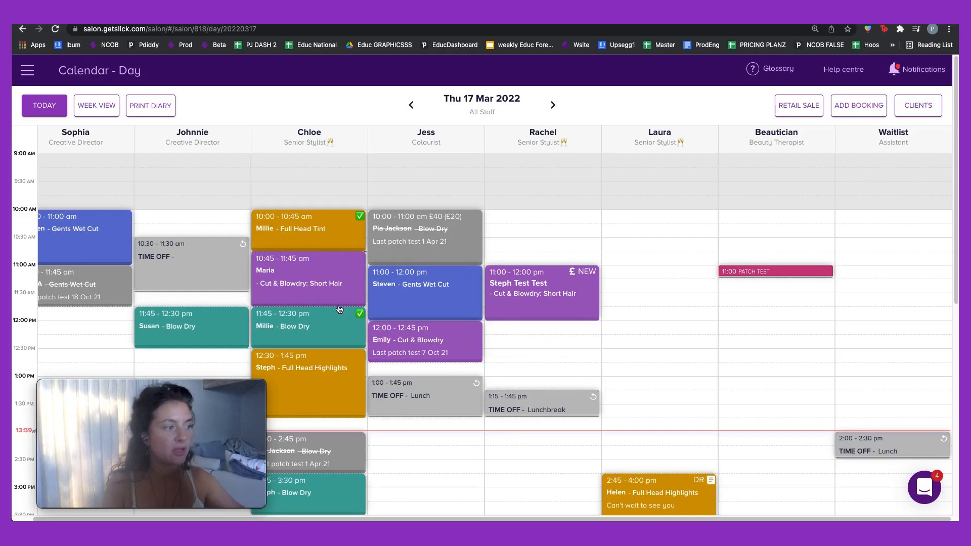
scroll(458, 303, "down", 1)
scroll(458, 303, "down", 3)
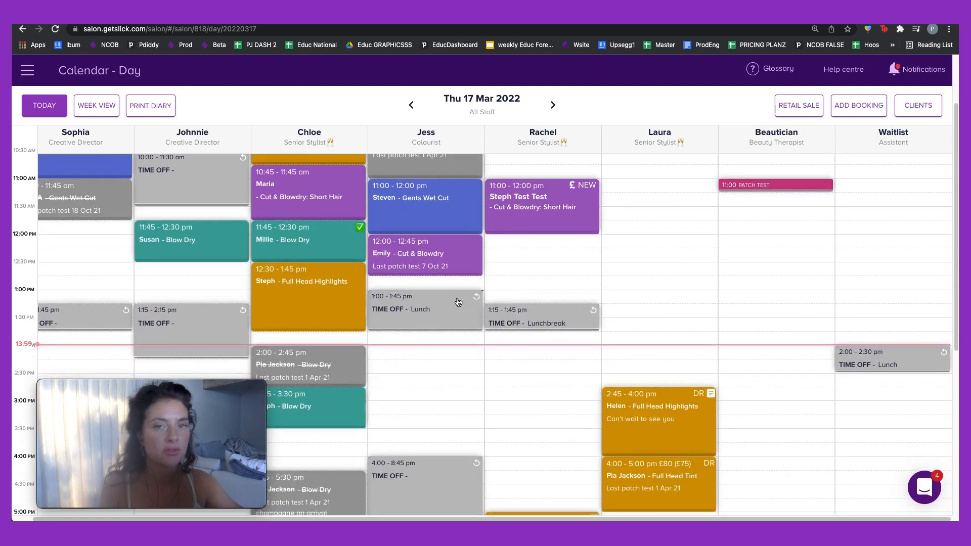
scroll(458, 302, "up", 3)
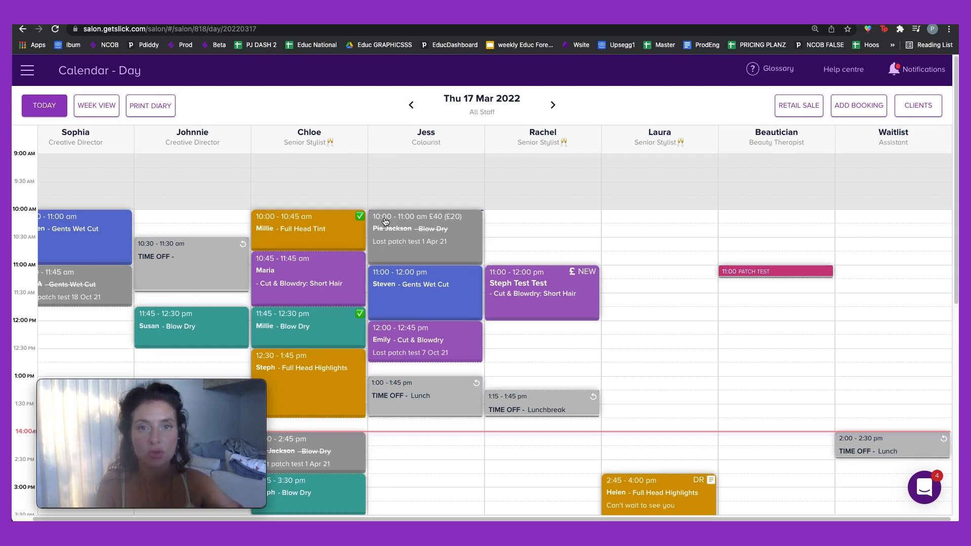
Step: Confirm the 11:00 Gents Wet Cut booking
left_click(409, 303)
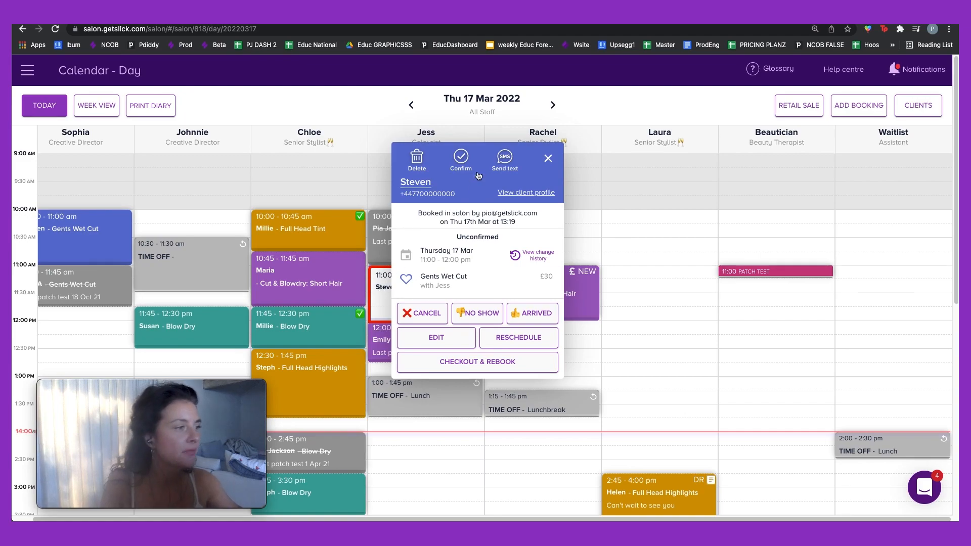
left_click(460, 158)
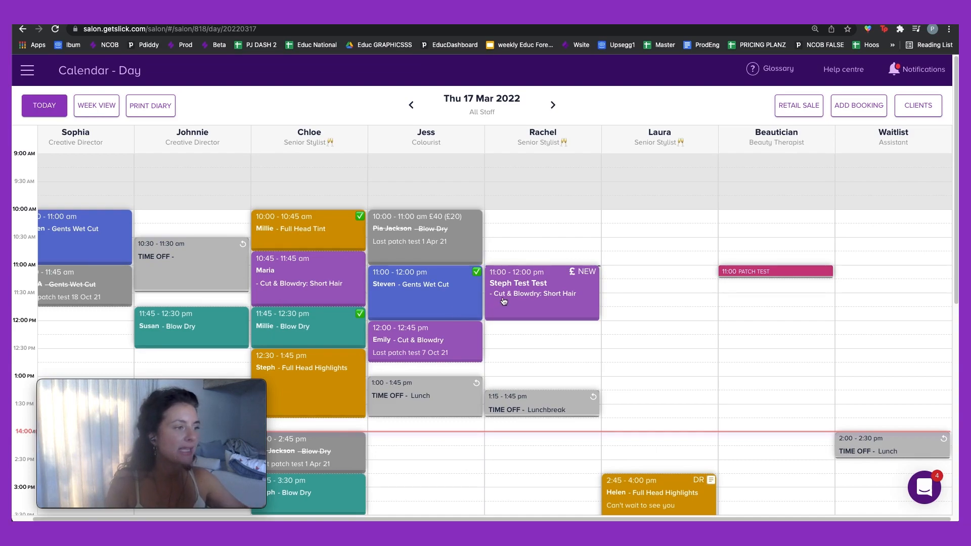
scroll(503, 301, "down", 1)
scroll(505, 299, "down", 1)
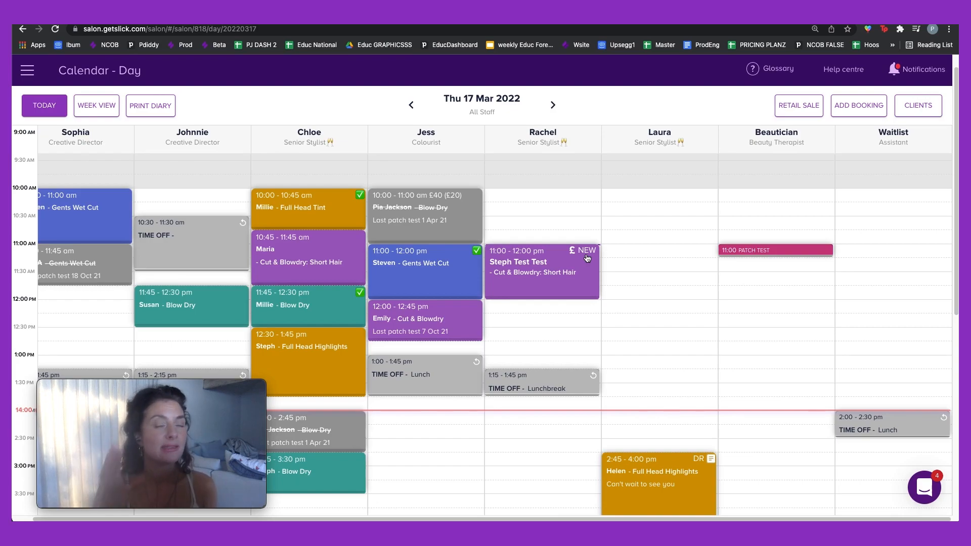
Step: Open the details of the online 11:00 Cut & Blowdry: Short Hair booking with Rachel
scroll(584, 265, "down", 5)
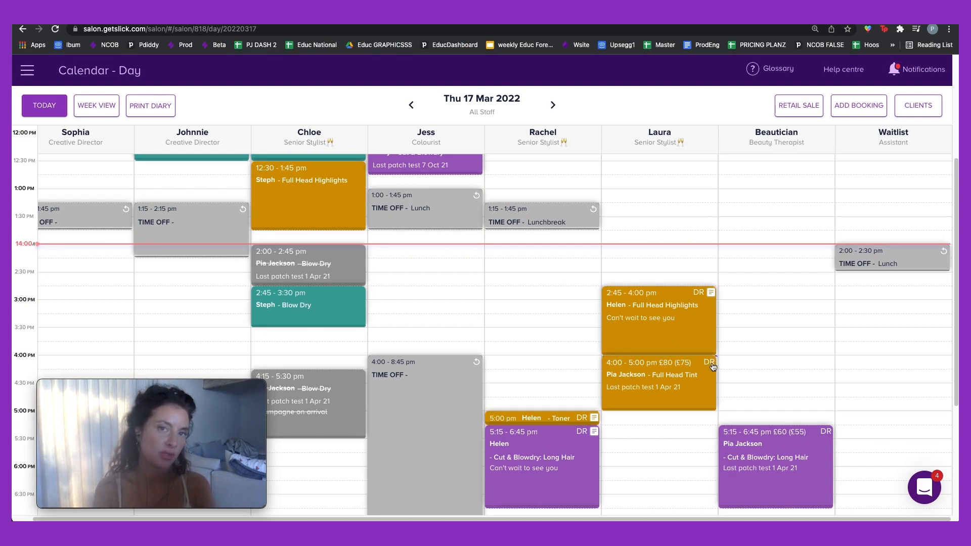
scroll(679, 312, "up", 3)
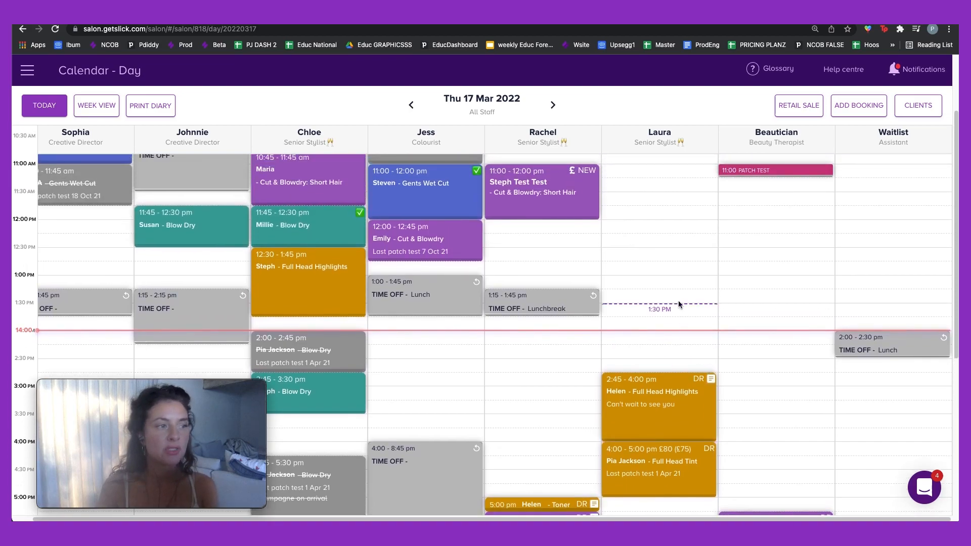
left_click(573, 180)
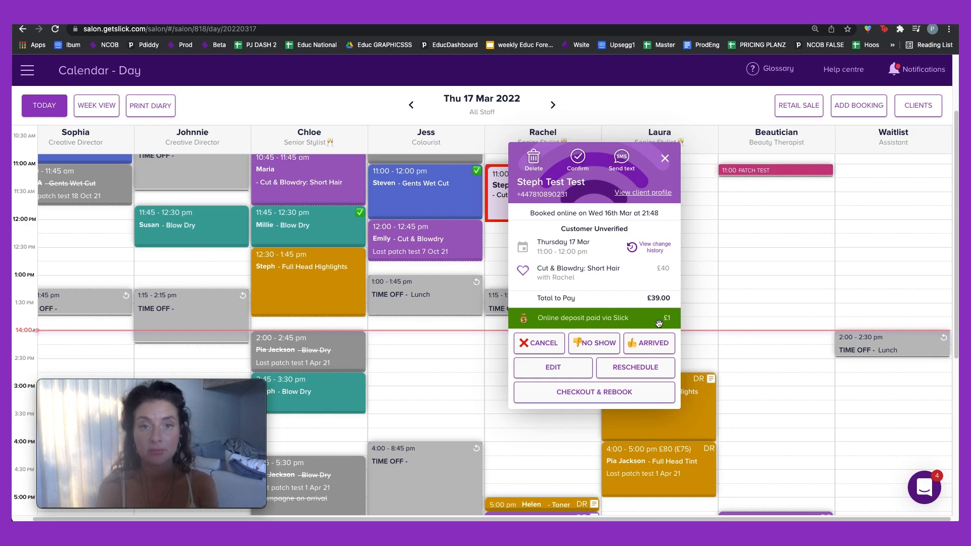
left_click(666, 161)
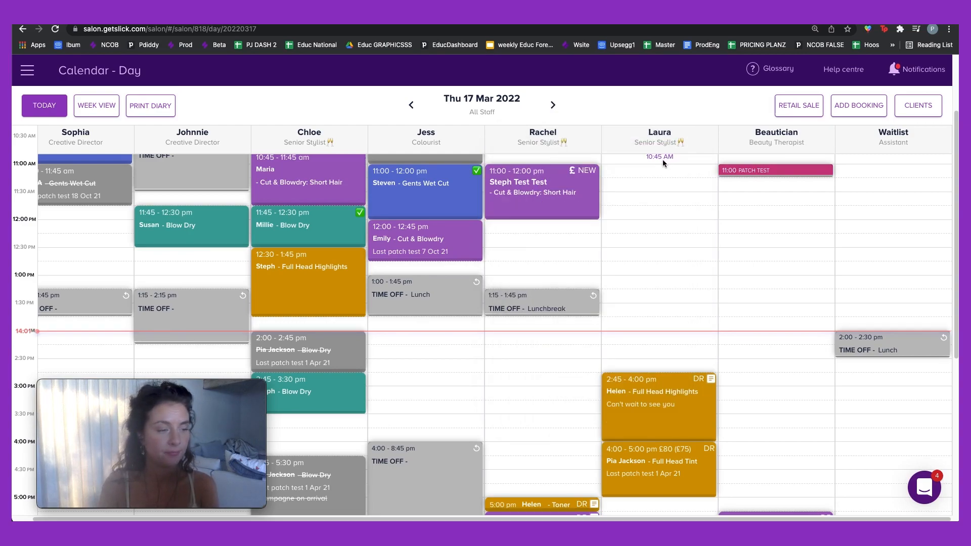
left_click(712, 388)
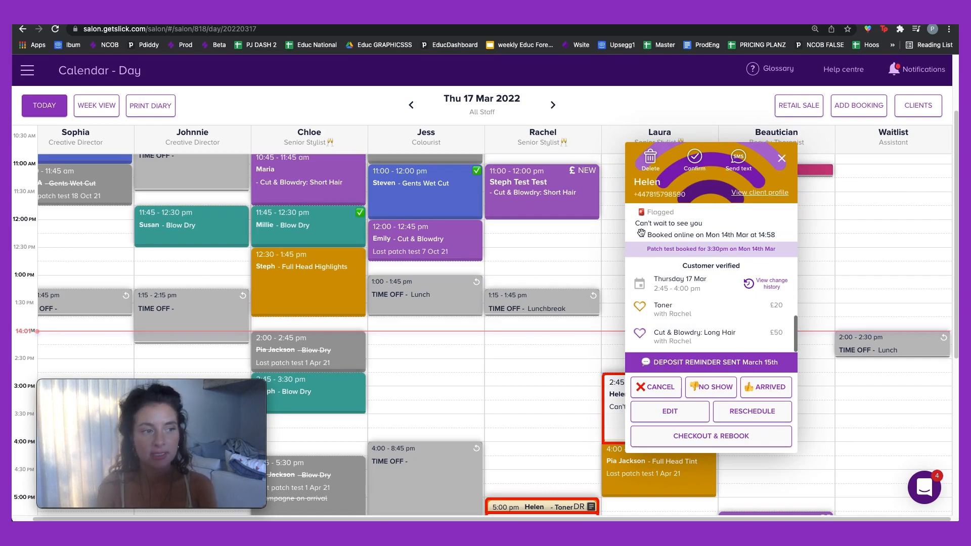
left_click(781, 158)
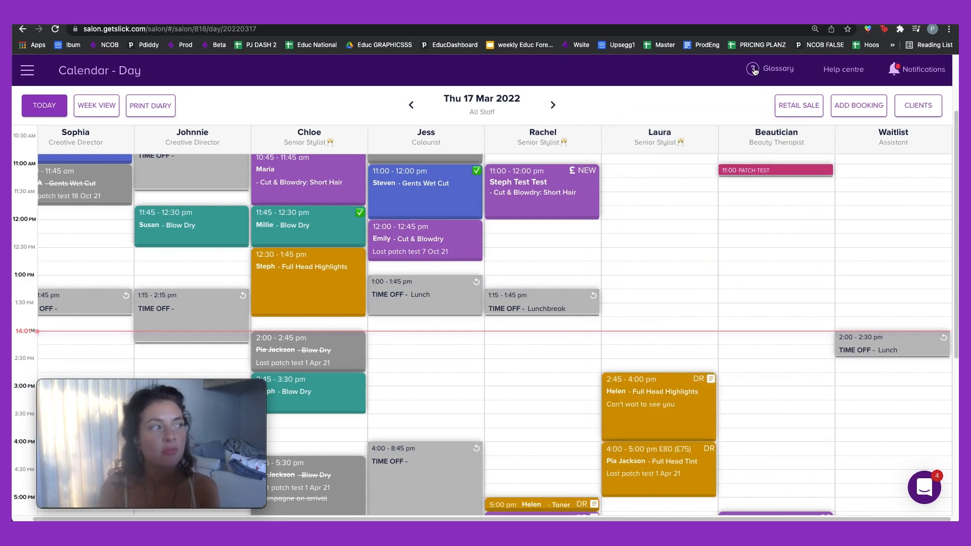
left_click(754, 71)
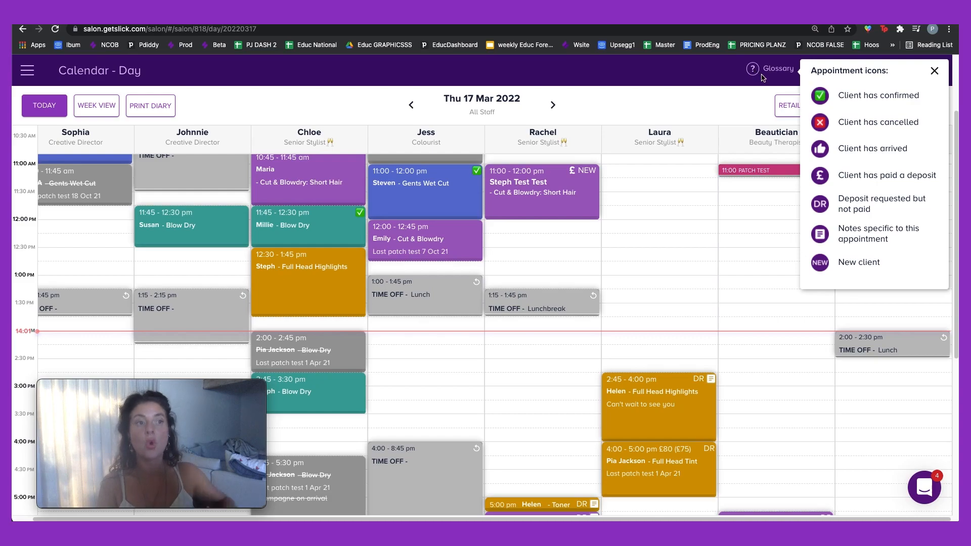
left_click(934, 73)
scroll(774, 283, "down", 3)
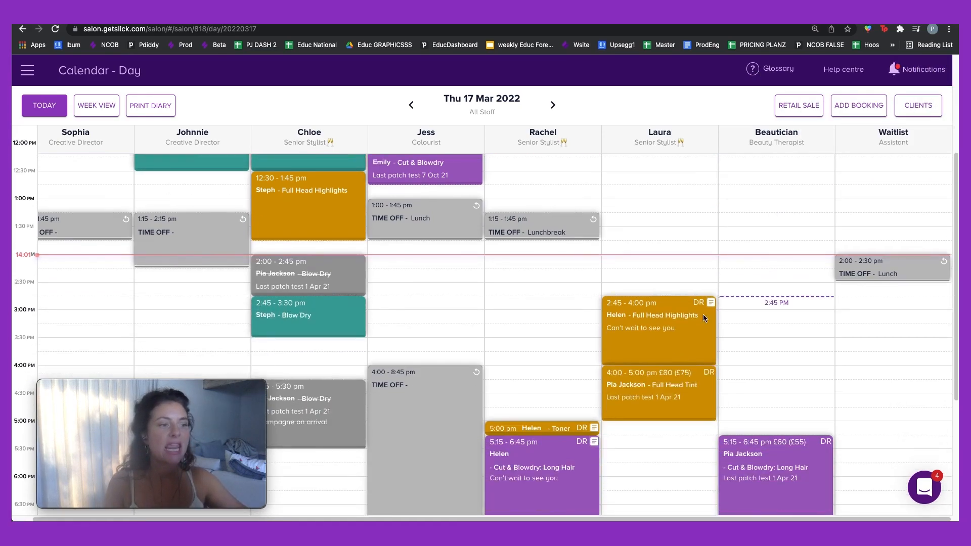
left_click(651, 340)
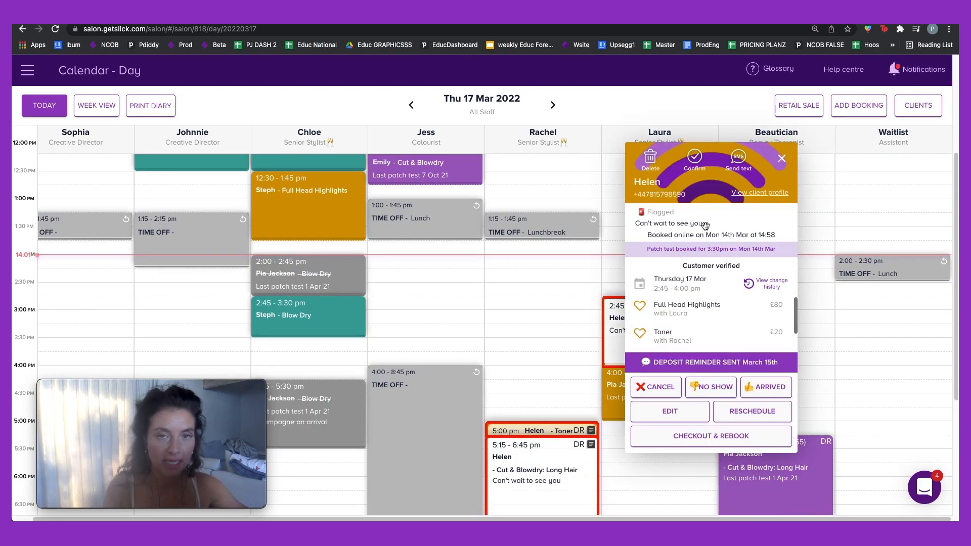
left_click(781, 158)
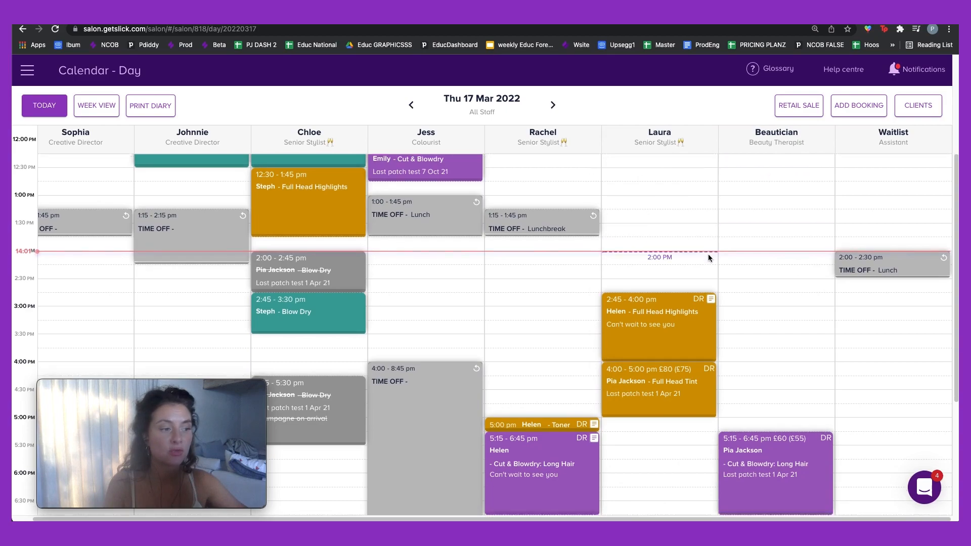
scroll(708, 253, "down", 2)
scroll(370, 353, "up", 3)
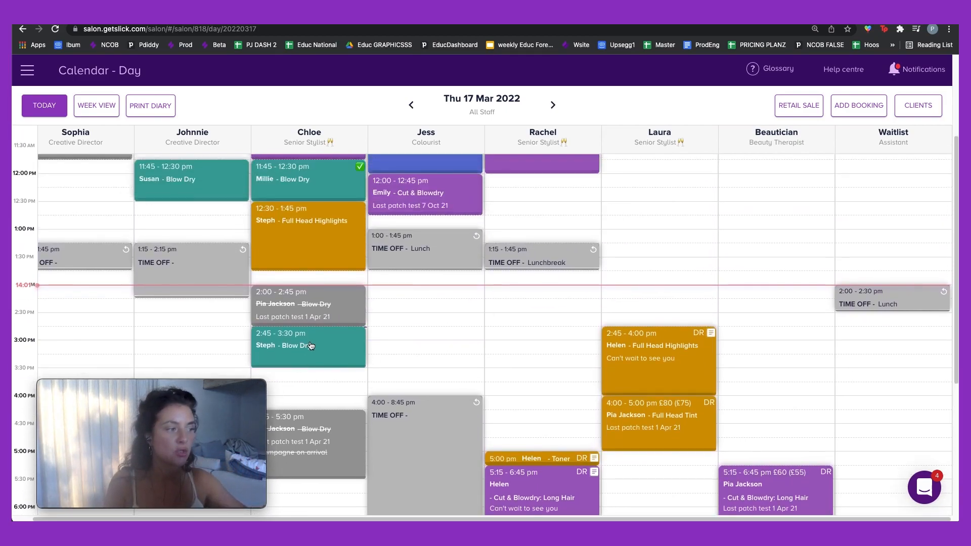
Step: Add the note 'Booking note' to the 2:45 Blow Dry booking and save it
left_click(311, 346)
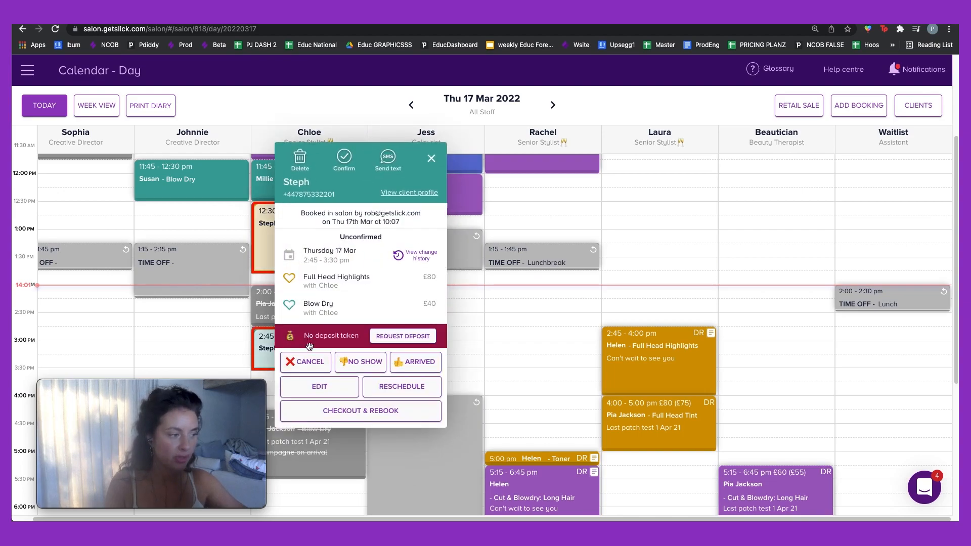
left_click(315, 389)
scroll(906, 256, "down", 5)
left_click(827, 354)
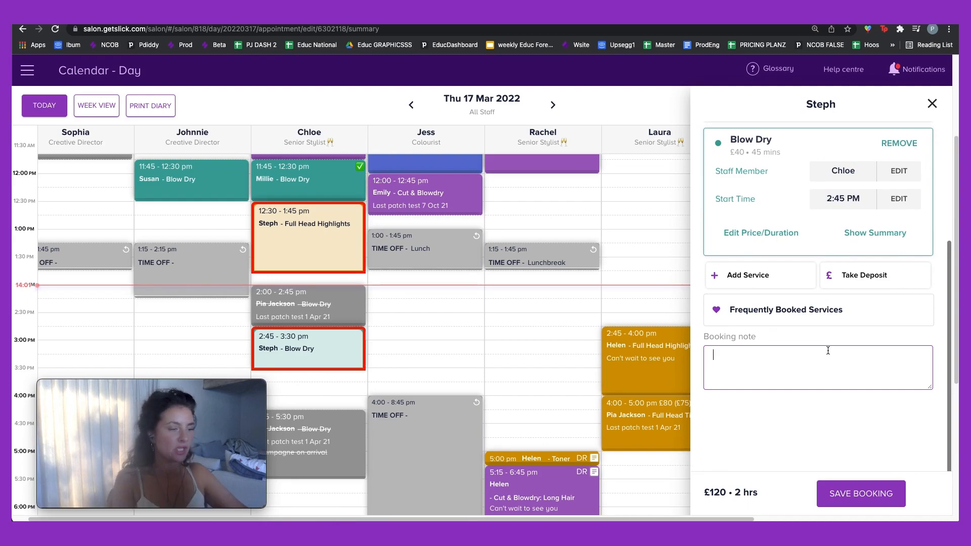
type("Booking note")
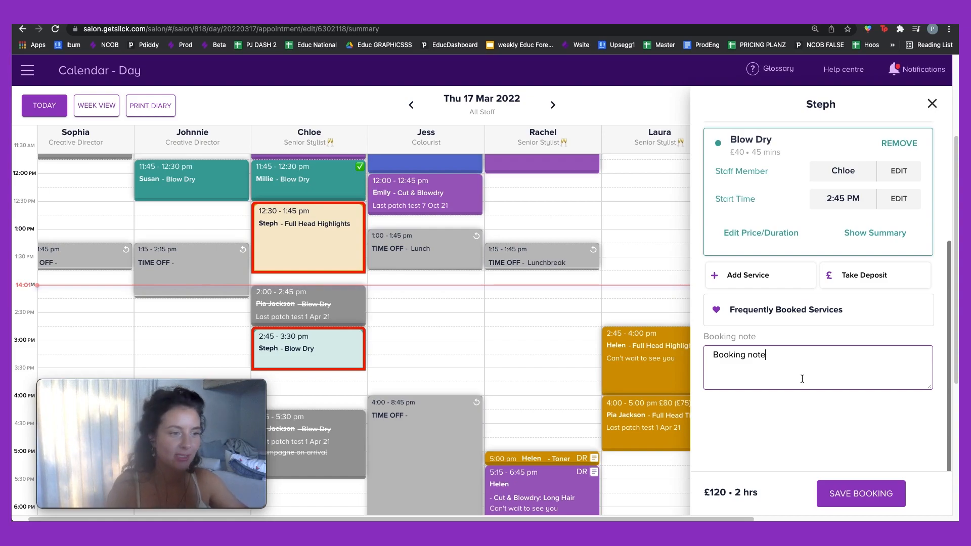
left_click(837, 492)
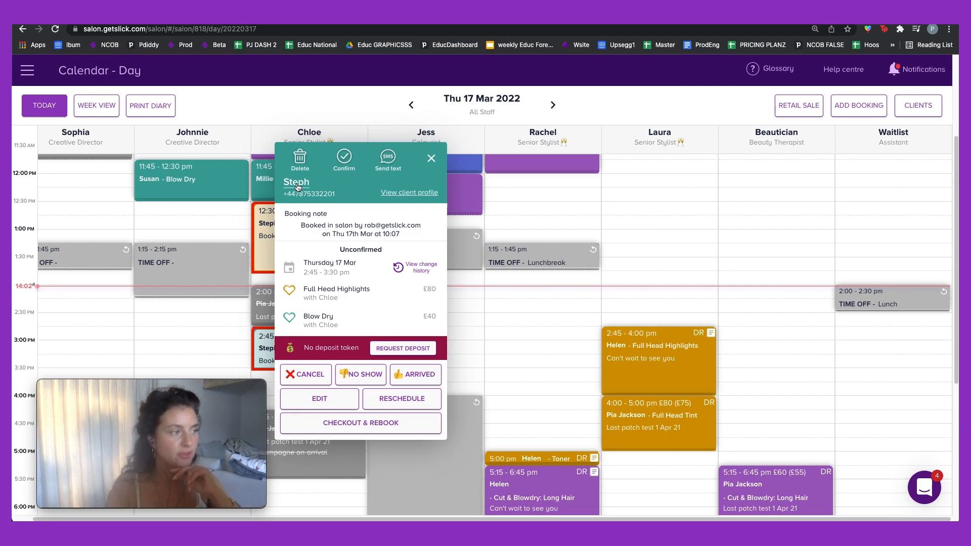
Step: Review the client's scheduled bookings and booking history, then close the profile panel
left_click(415, 193)
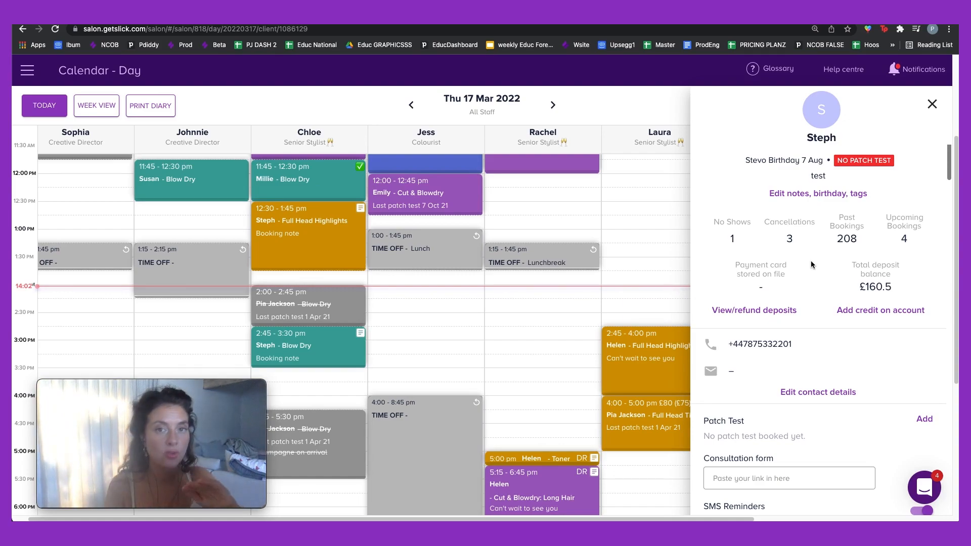
scroll(812, 261, "down", 1)
scroll(811, 260, "down", 5)
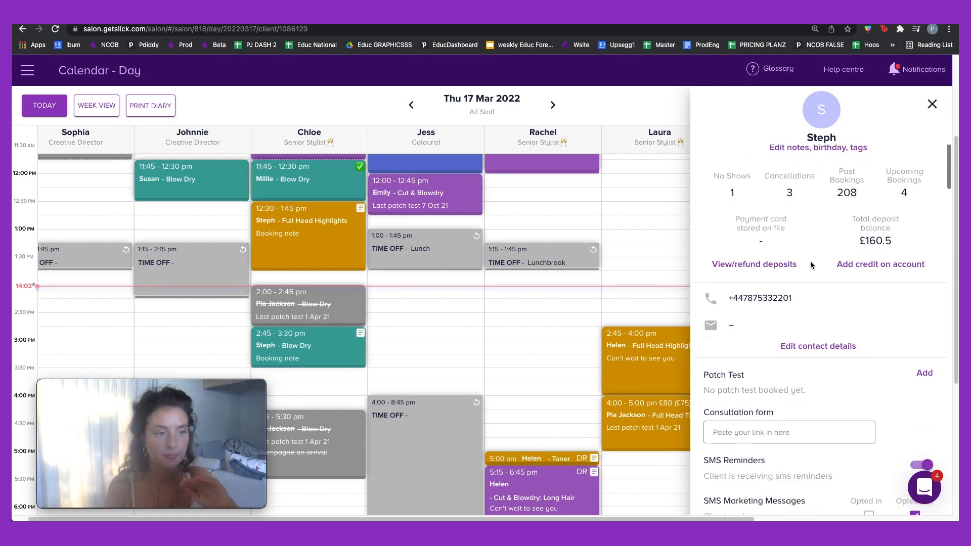
scroll(810, 261, "down", 1)
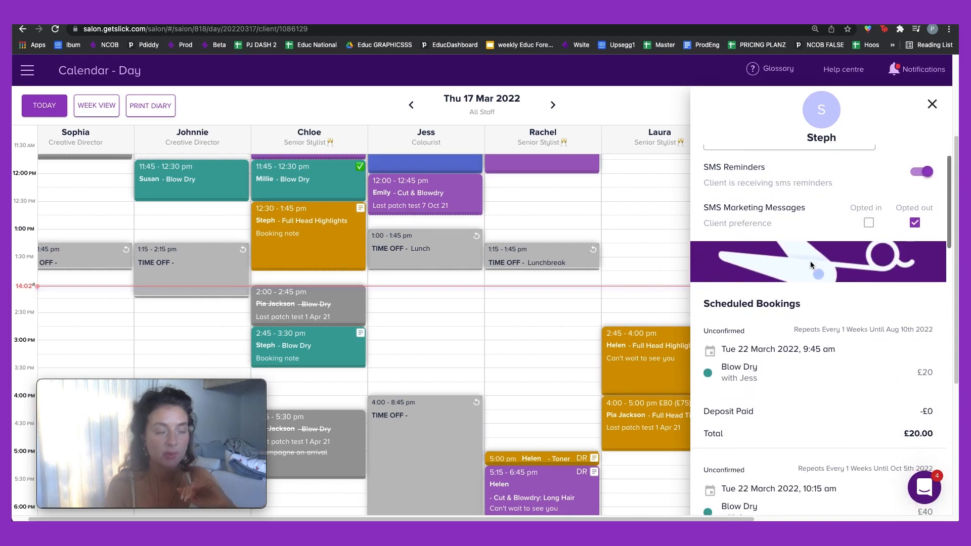
scroll(810, 262, "down", 1)
scroll(806, 265, "down", 2)
scroll(806, 265, "down", 1)
scroll(807, 269, "down", 1)
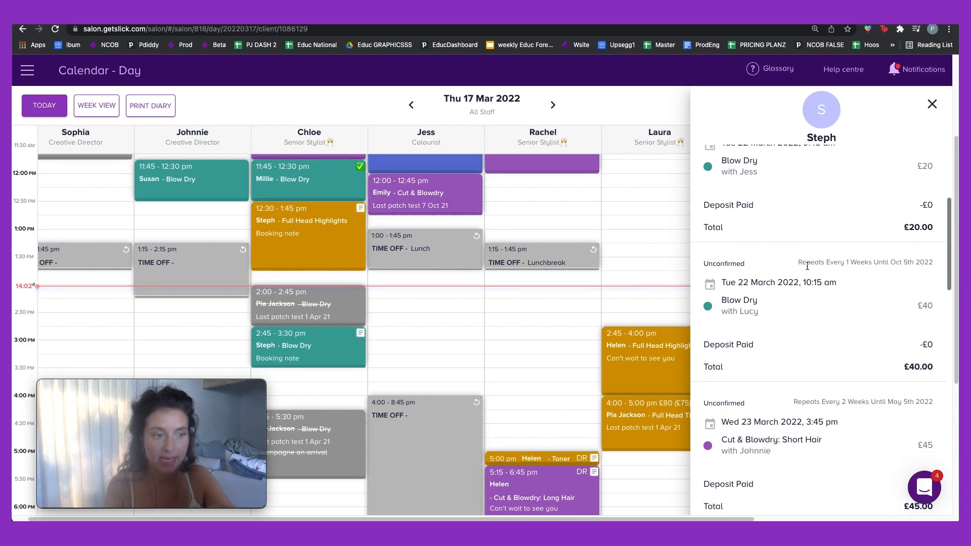
scroll(807, 269, "down", 6)
scroll(807, 271, "down", 5)
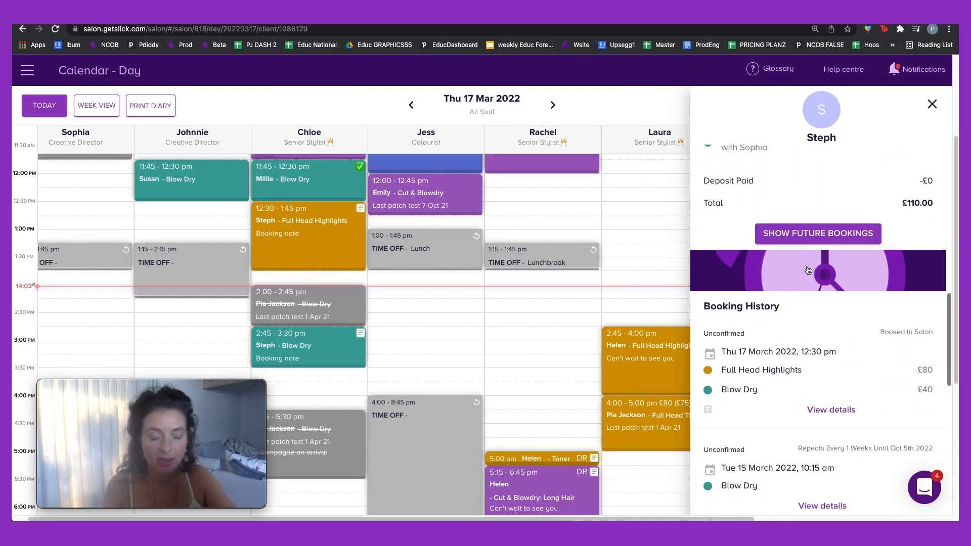
scroll(806, 266, "down", 1)
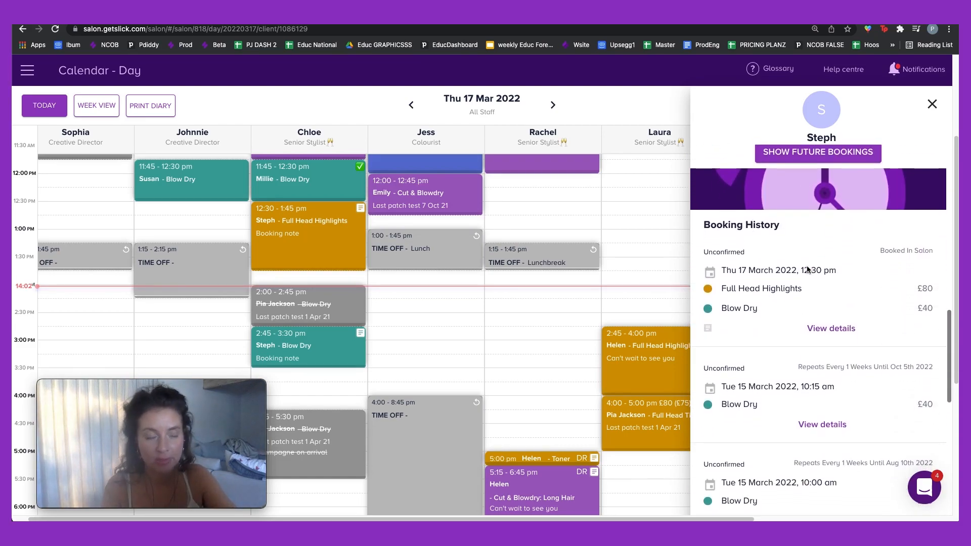
scroll(808, 270, "up", 10)
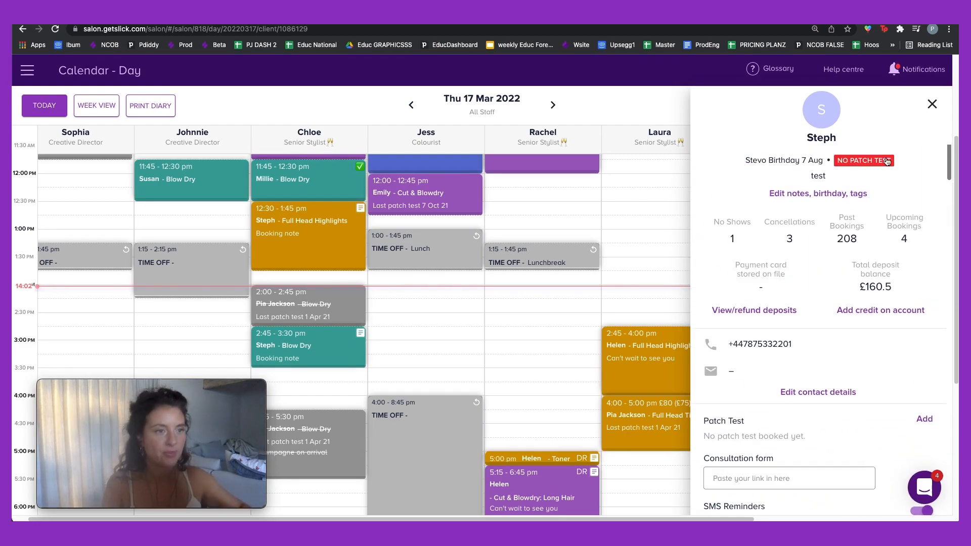
left_click(932, 103)
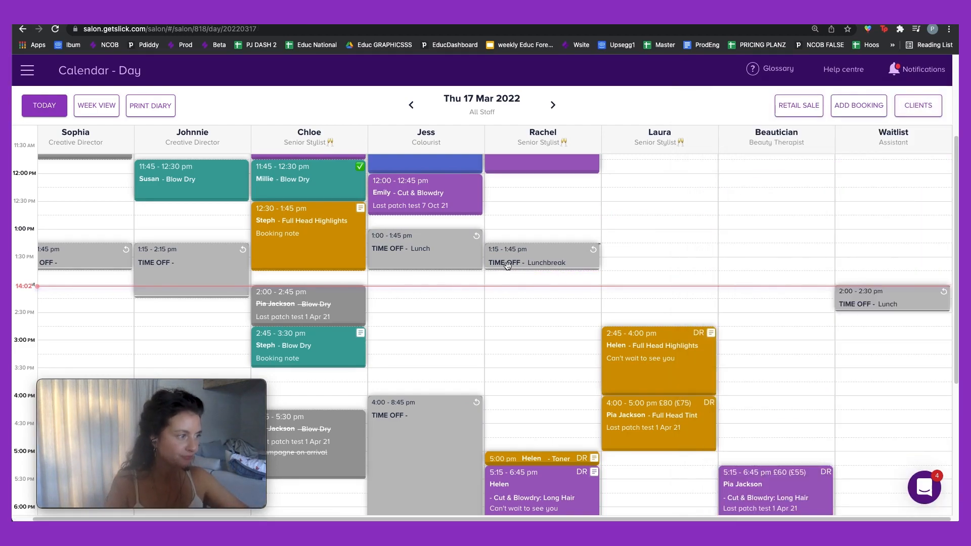
Step: Open the 12:30 Full Head Highlights booking and discard a drafted text message to the client
left_click(318, 232)
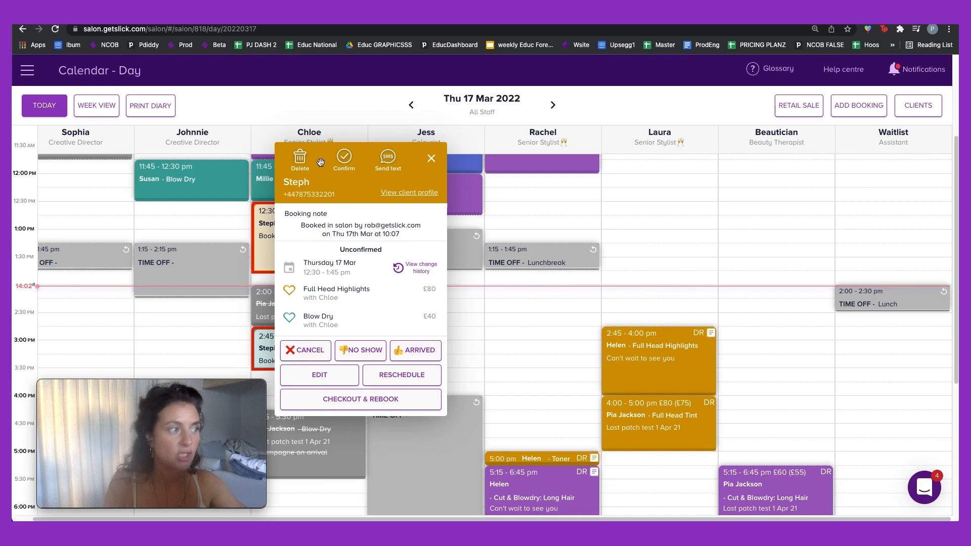
left_click(388, 157)
left_click(457, 198)
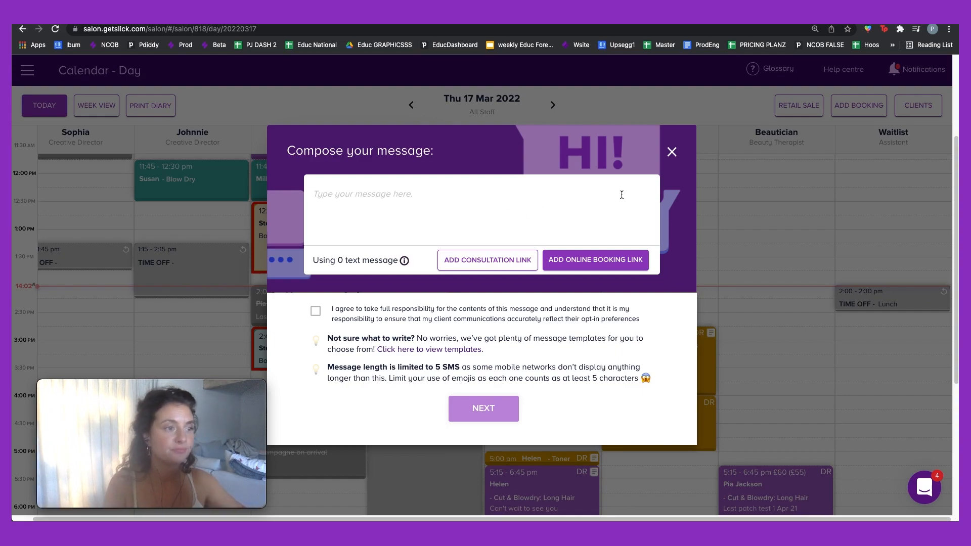
left_click(671, 152)
left_click(517, 261)
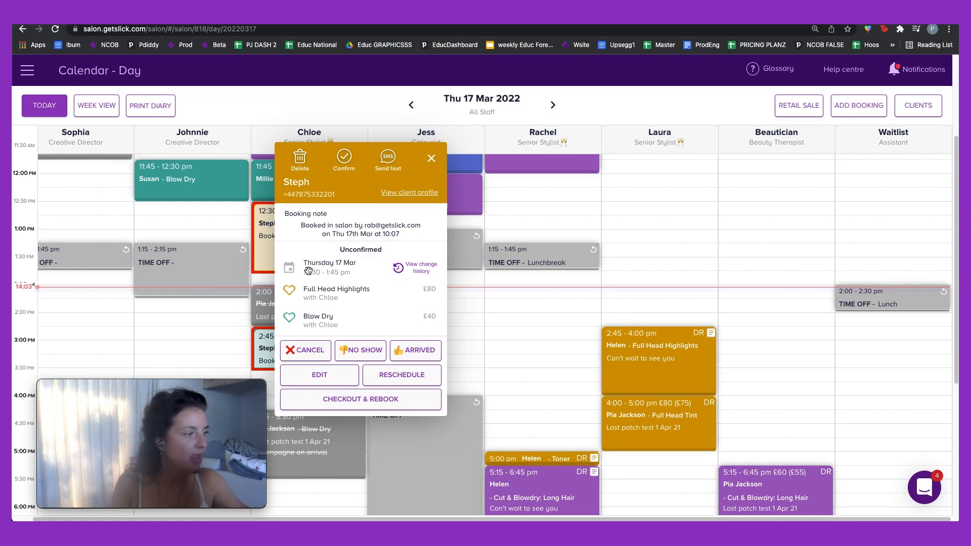
Step: Check the change history, then drag the Blow Dry to Jess's Colourist column at 2:00 pm
left_click(423, 270)
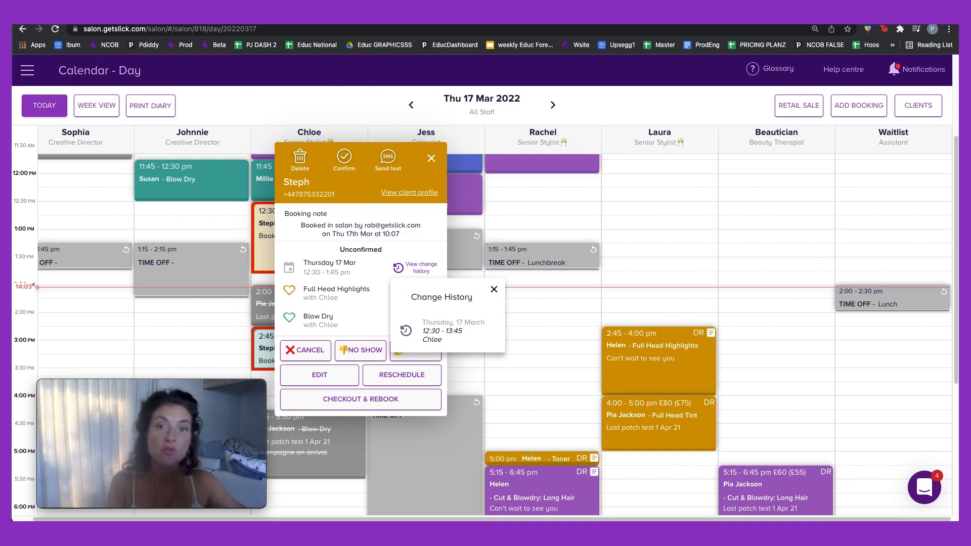
left_click(494, 289)
left_click(431, 159)
left_click_drag(329, 341, 448, 324)
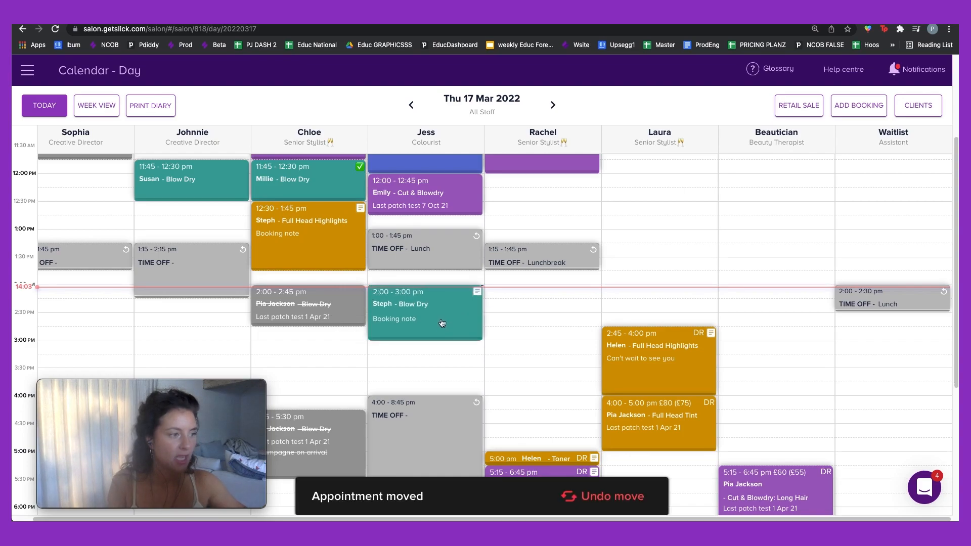
left_click(441, 322)
Step: Check the change history, mark the Blow Dry stylist as requested, and begin a no-show
left_click(537, 266)
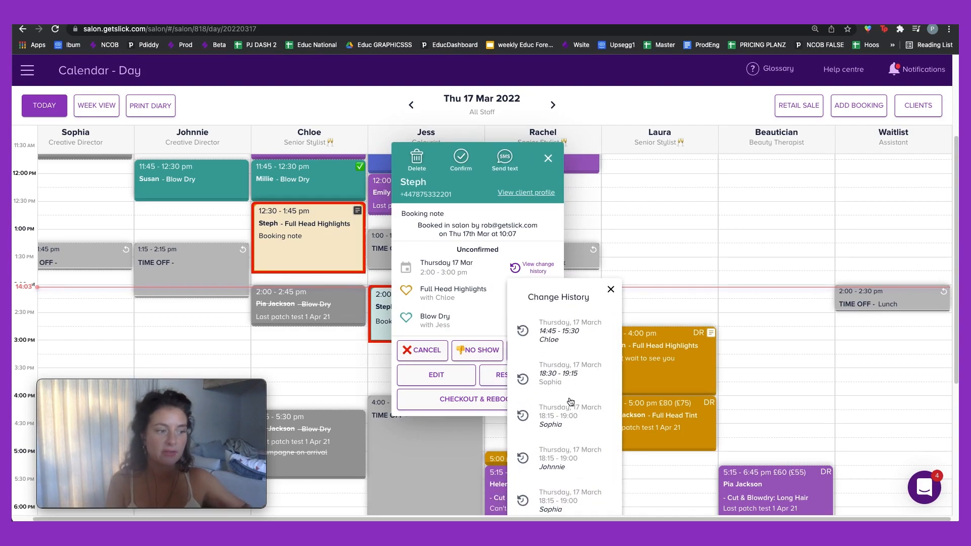
left_click(610, 289)
mouse_move(491, 303)
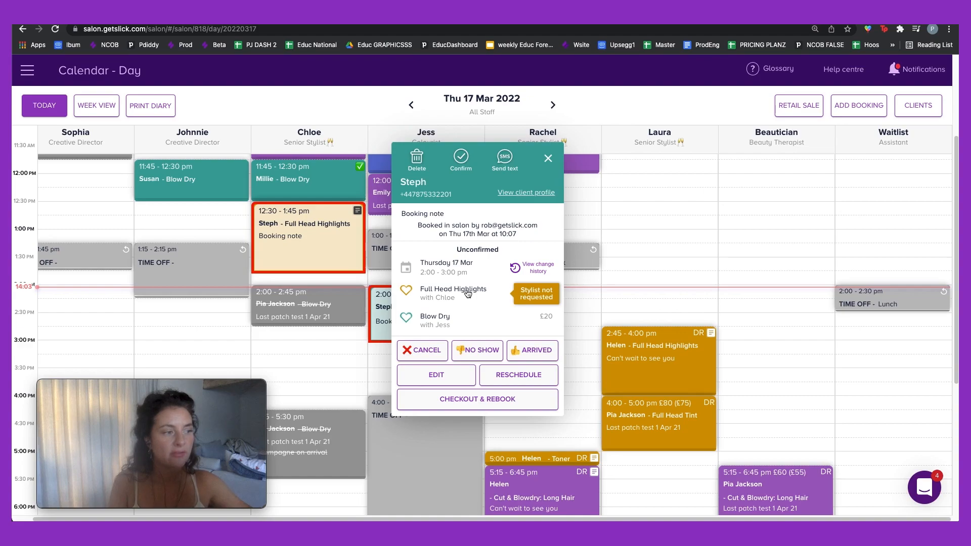
mouse_move(453, 332)
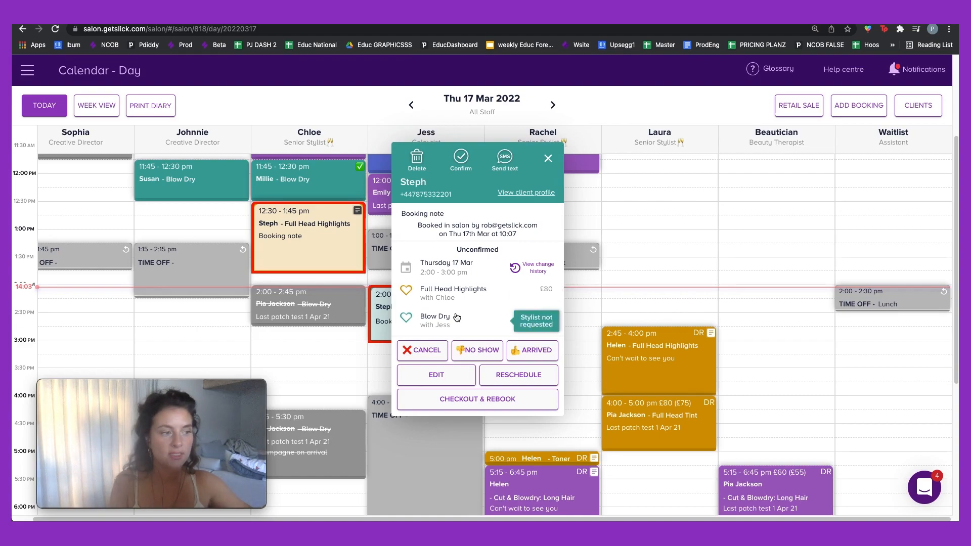
mouse_move(549, 292)
mouse_move(406, 319)
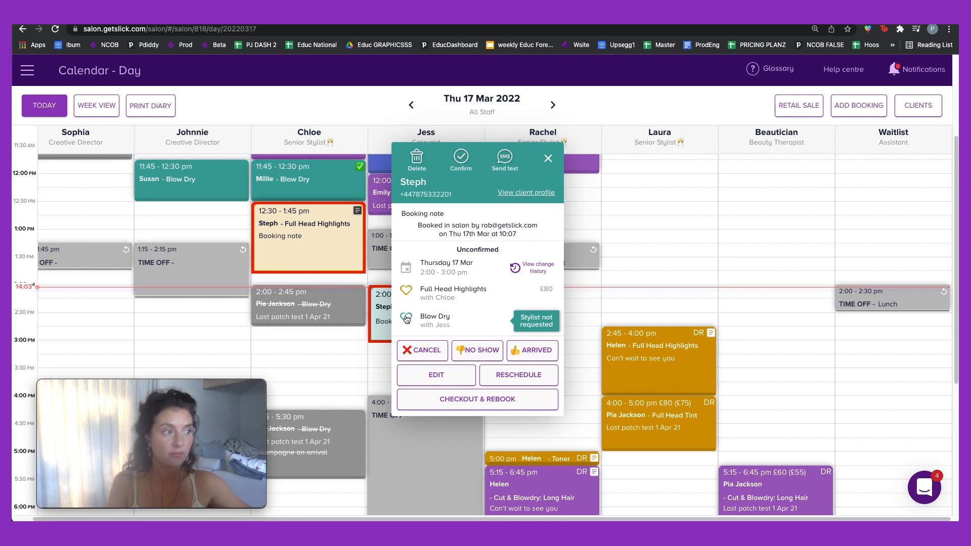
left_click(406, 318)
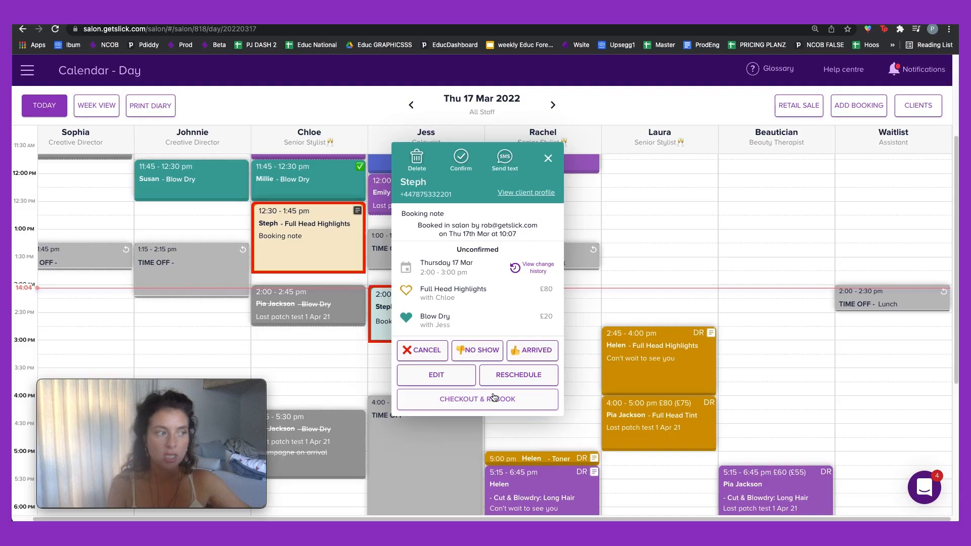
left_click(480, 350)
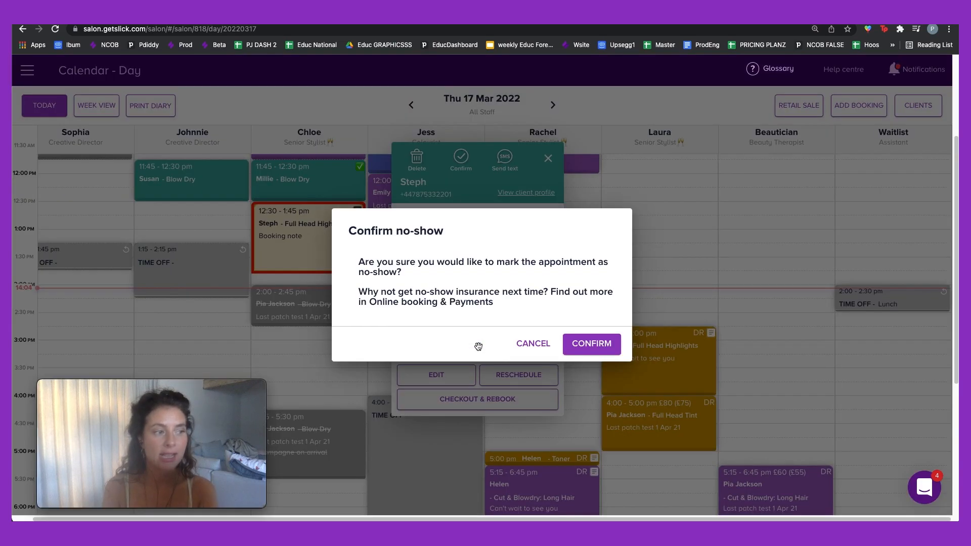
Step: Confirm the no-show on the 12:30 Full Head Highlights and 2:00 Blow Dry, then scroll up to 11:00
left_click(606, 342)
scroll(592, 332, "up", 3)
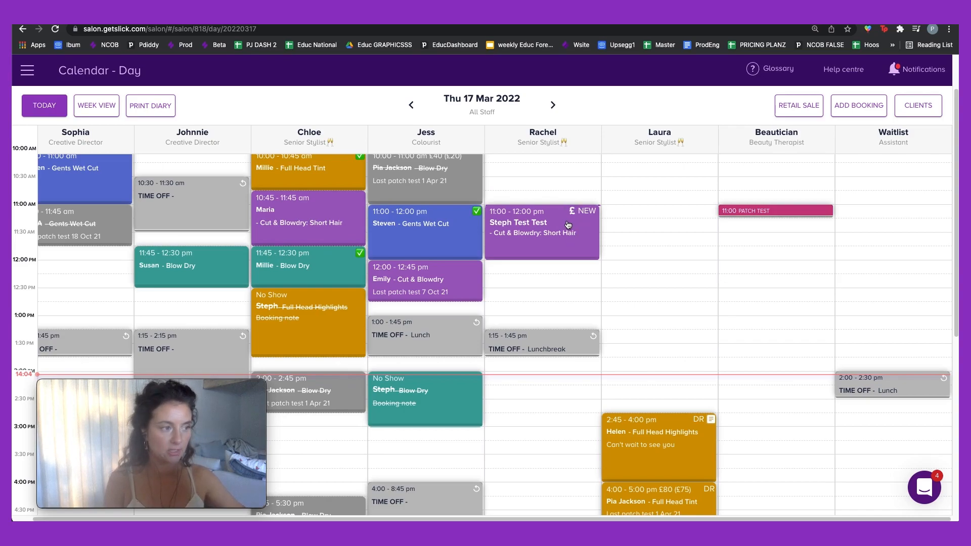
Step: Mark Rachel's 11:00 short-hair cut and blow-dry as No Show and refund the £1.00 deposit
left_click(568, 225)
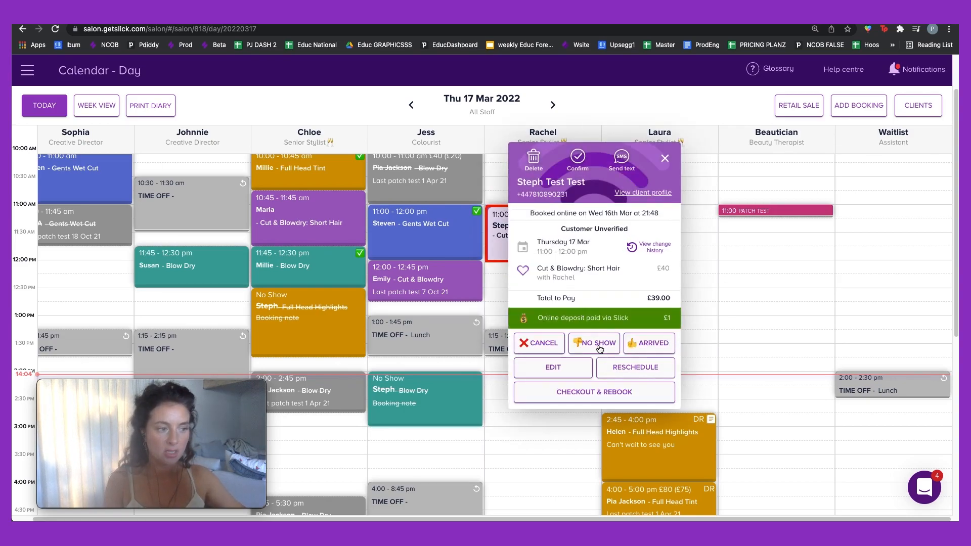
left_click(599, 344)
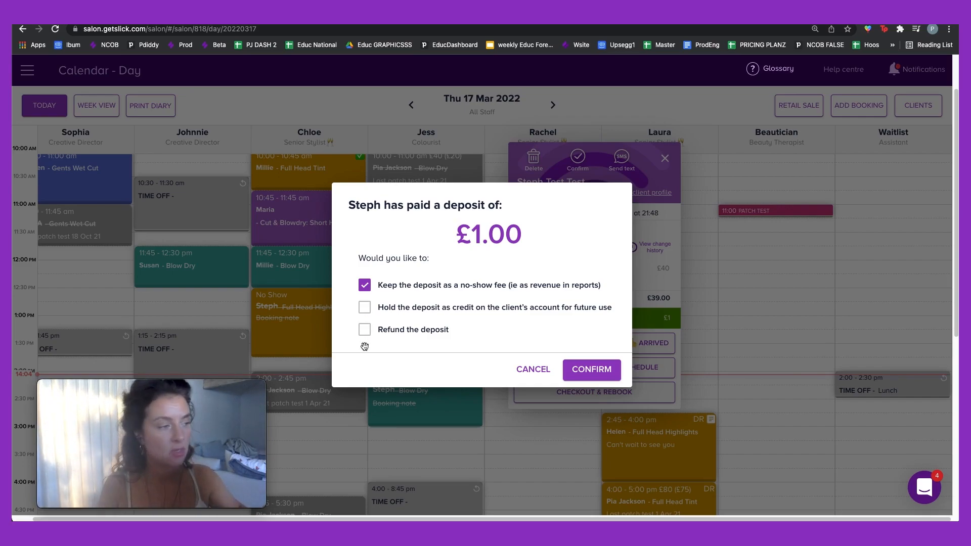
left_click(364, 331)
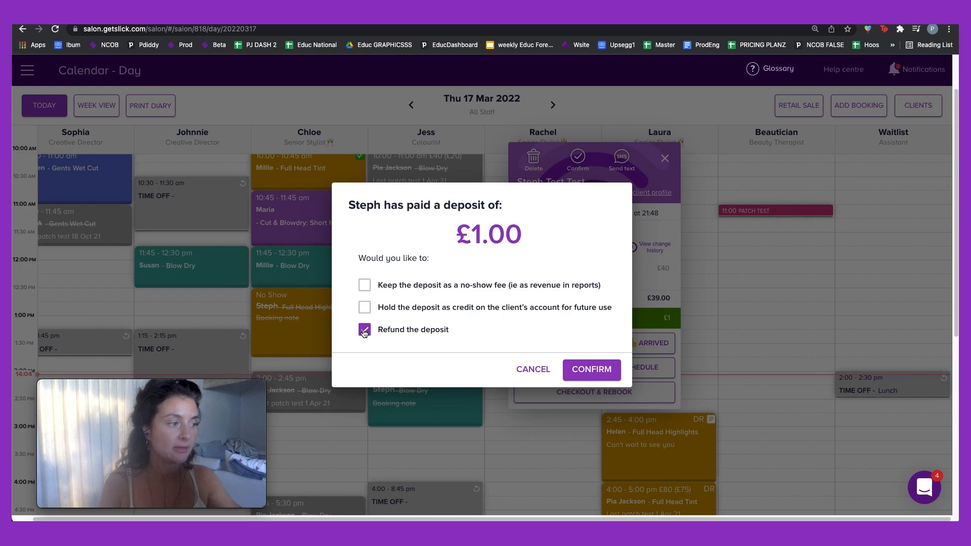
left_click(599, 370)
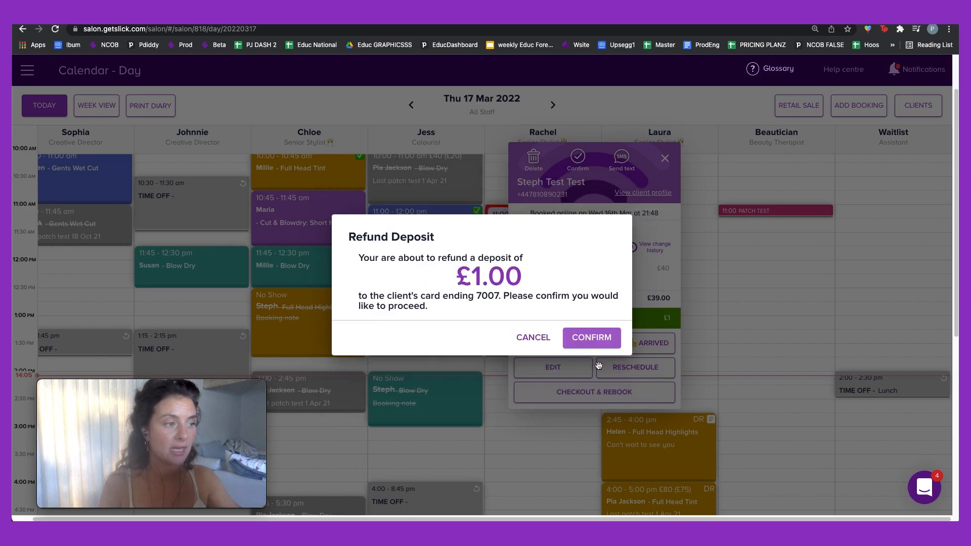
left_click(595, 337)
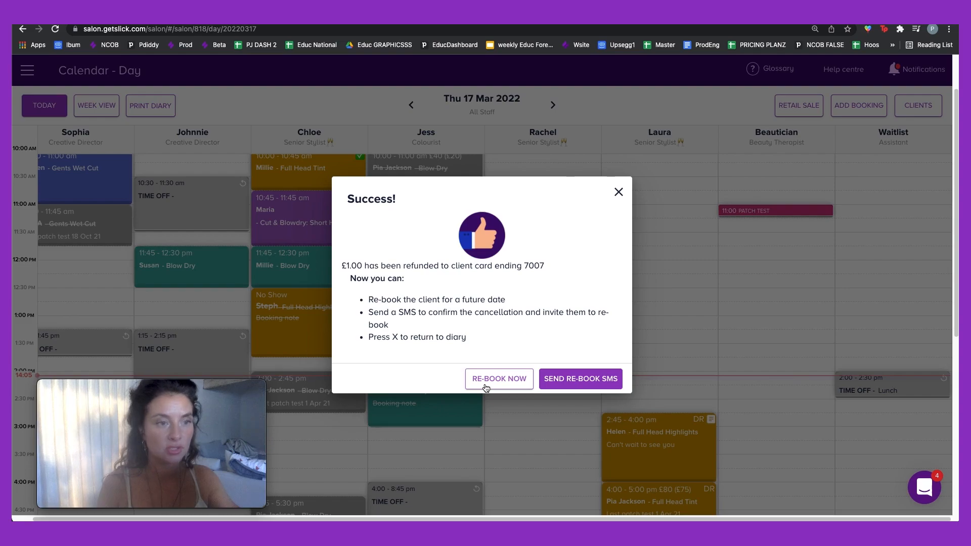
Step: Send the client a consented 2-credit re-book SMS and close the confirmation
left_click(553, 377)
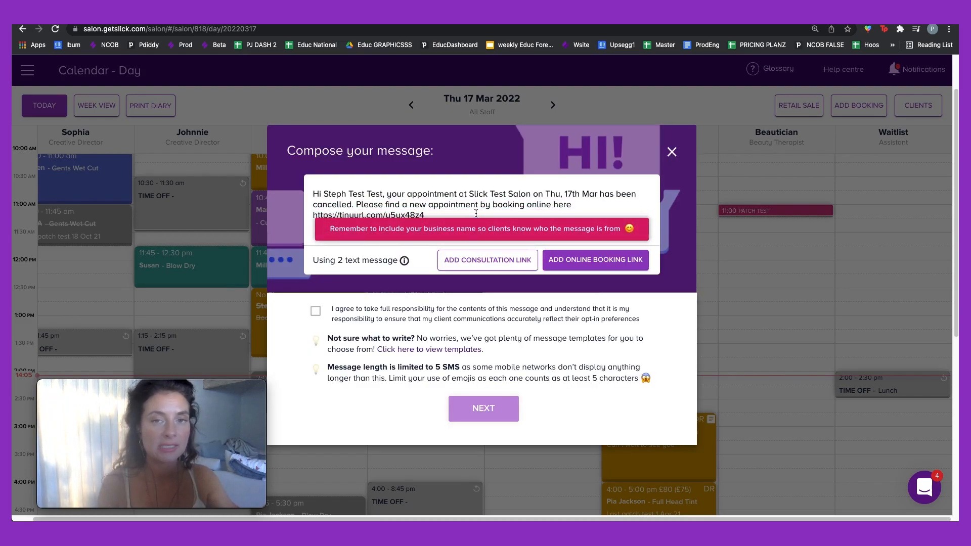
left_click(315, 311)
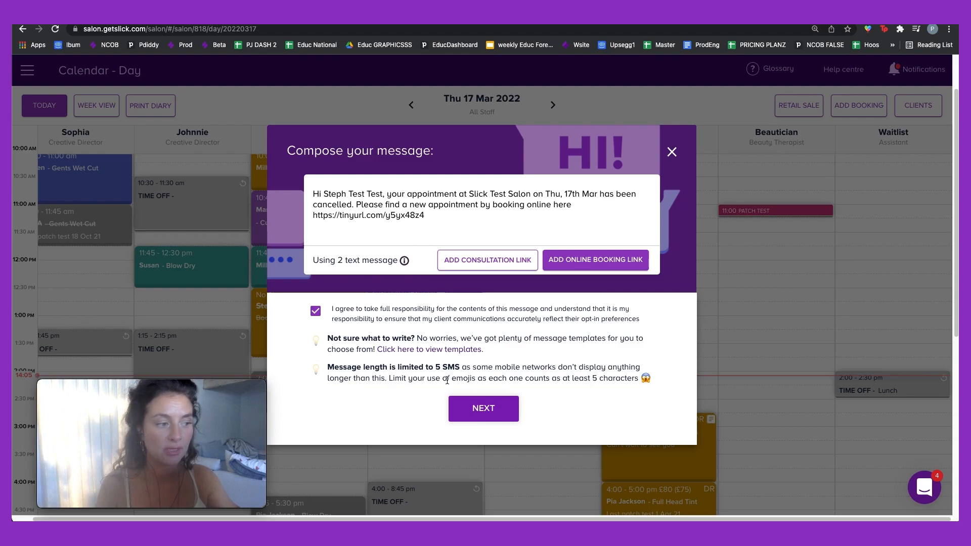
left_click(472, 413)
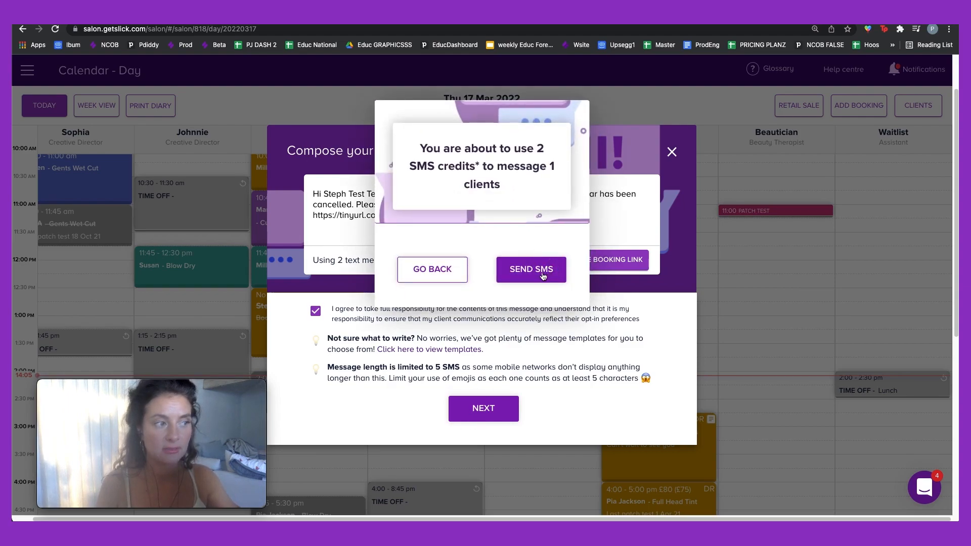
left_click(543, 273)
left_click(501, 287)
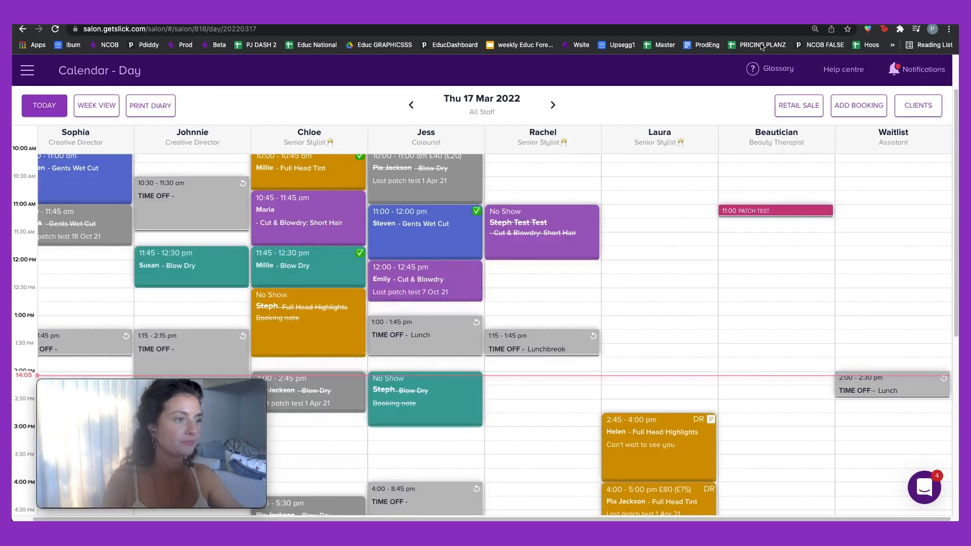
Step: Review the no-show booking, then cancel Chloe's 10:00 Full Head Tint and 11:45 Blow Dry booking
left_click(572, 231)
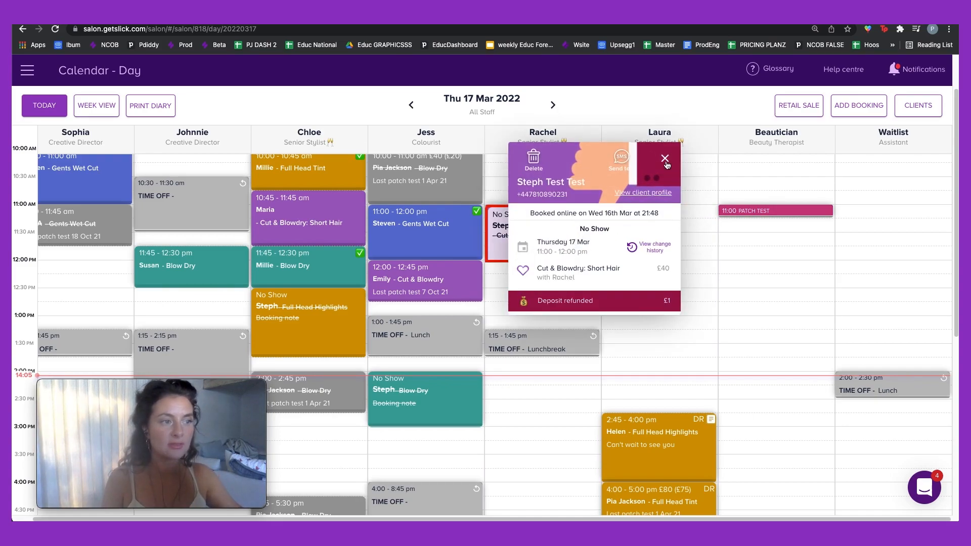
left_click(665, 160)
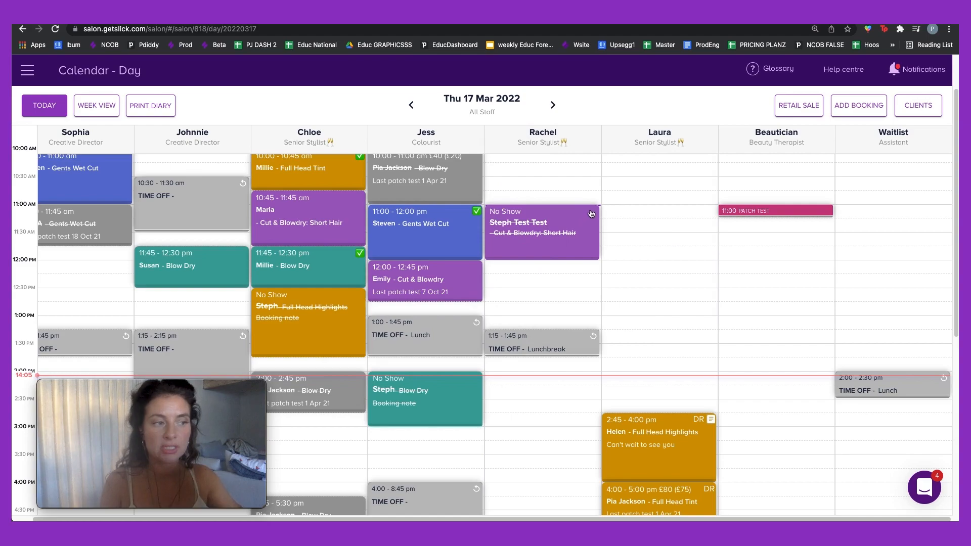
left_click(314, 269)
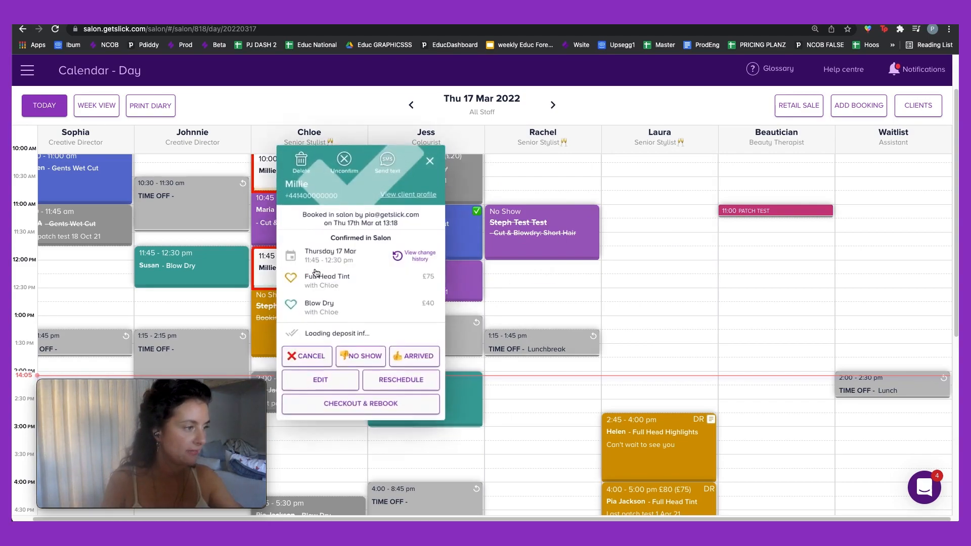
left_click(310, 342)
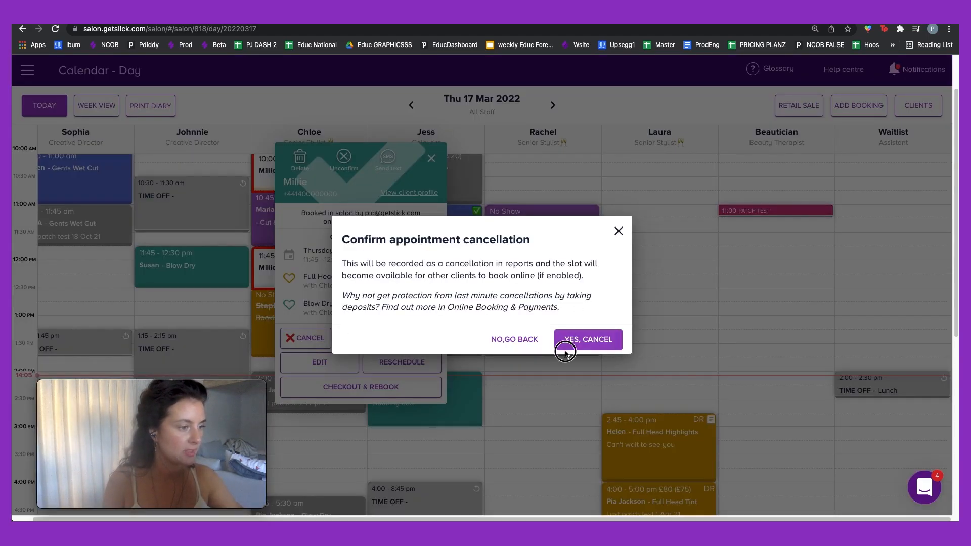
left_click(577, 339)
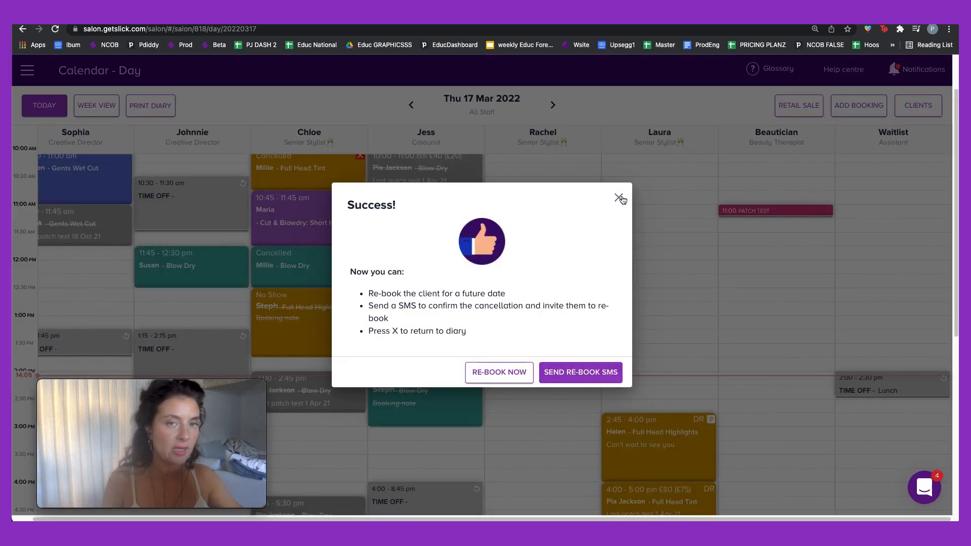
left_click(620, 198)
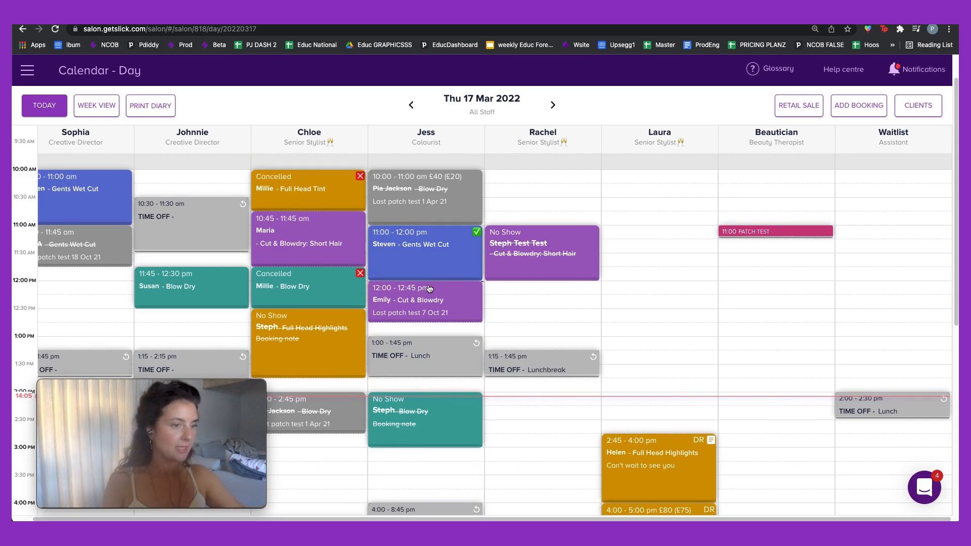
left_click(208, 300)
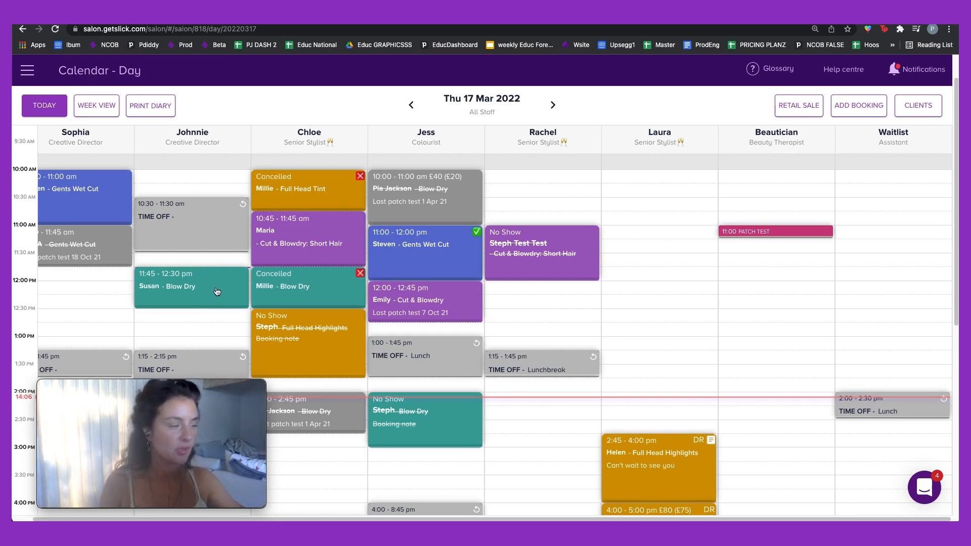
left_click(217, 292)
scroll(217, 291, "down", 1)
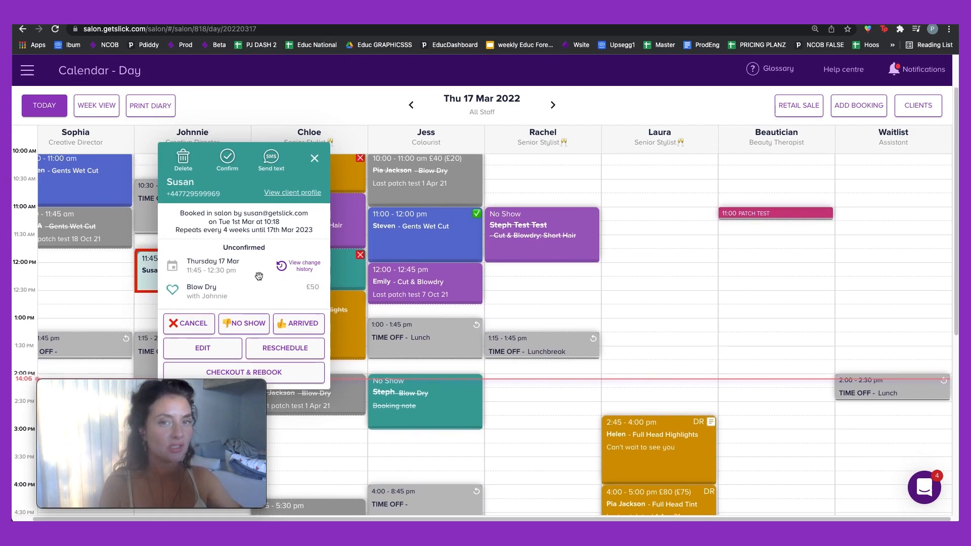
scroll(259, 276, "down", 5)
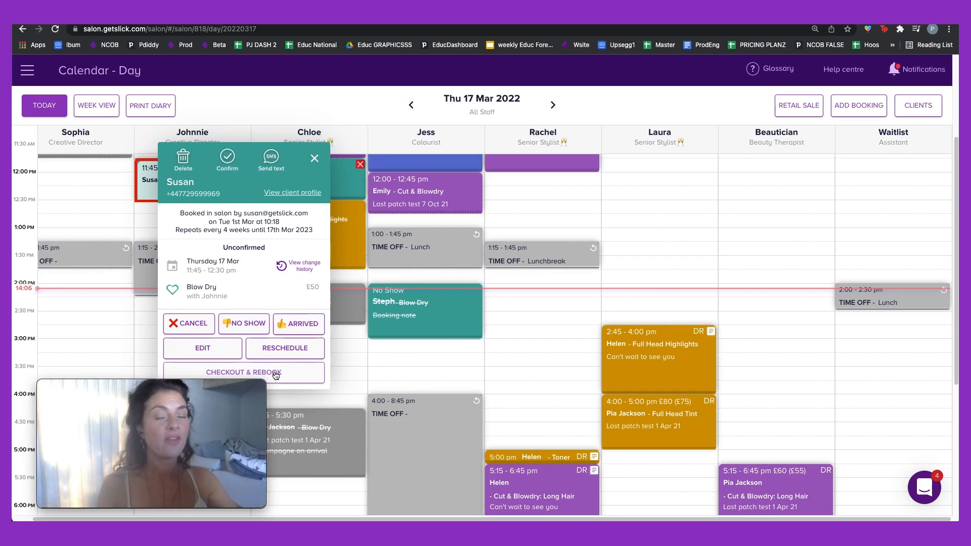
left_click(315, 159)
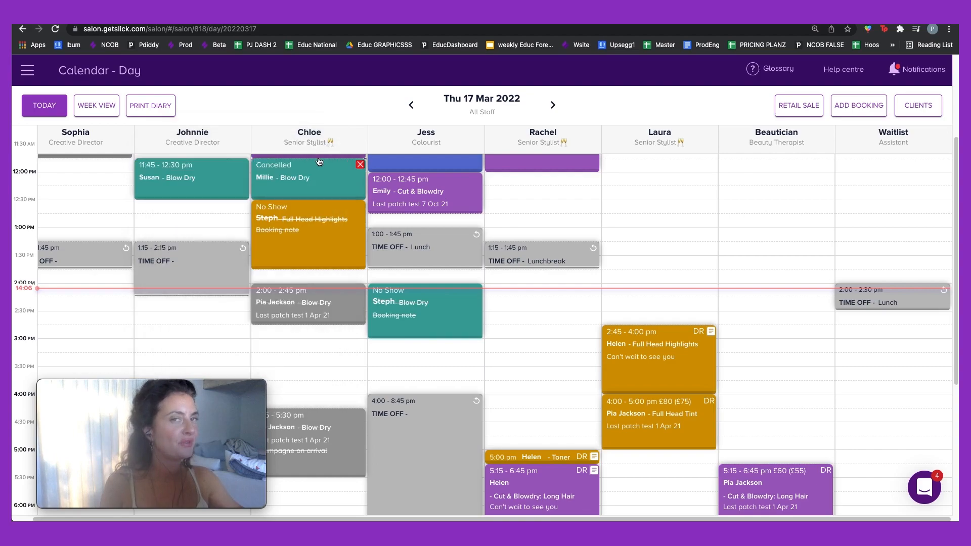
left_click(927, 486)
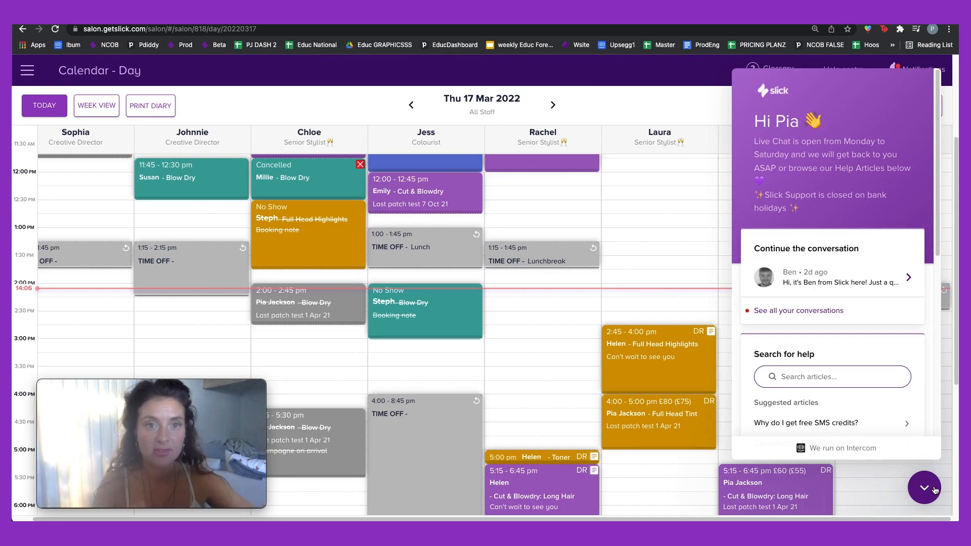
left_click(934, 488)
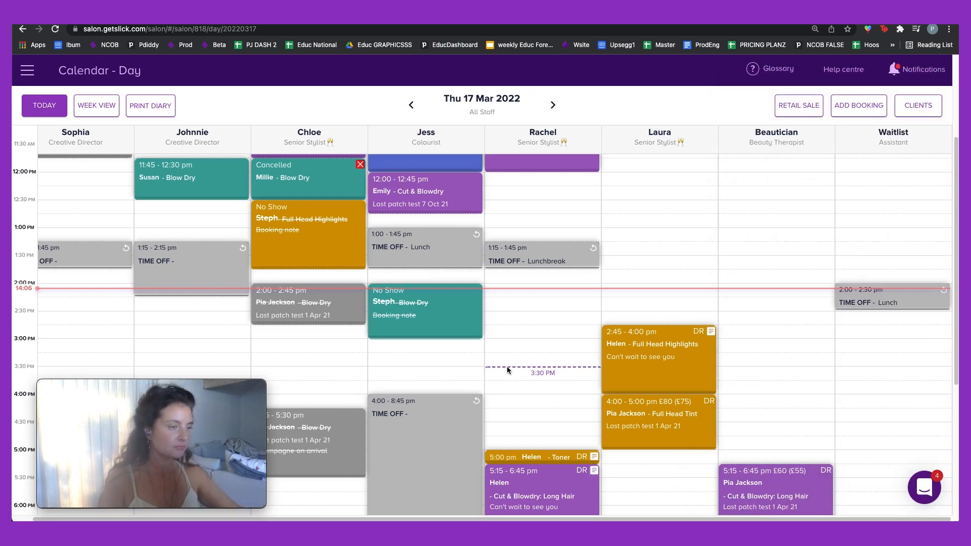
Step: Scroll up until the day calendar starts at 9:00 AM, showing Chloe's cancelled bookings
scroll(508, 365, "up", 5)
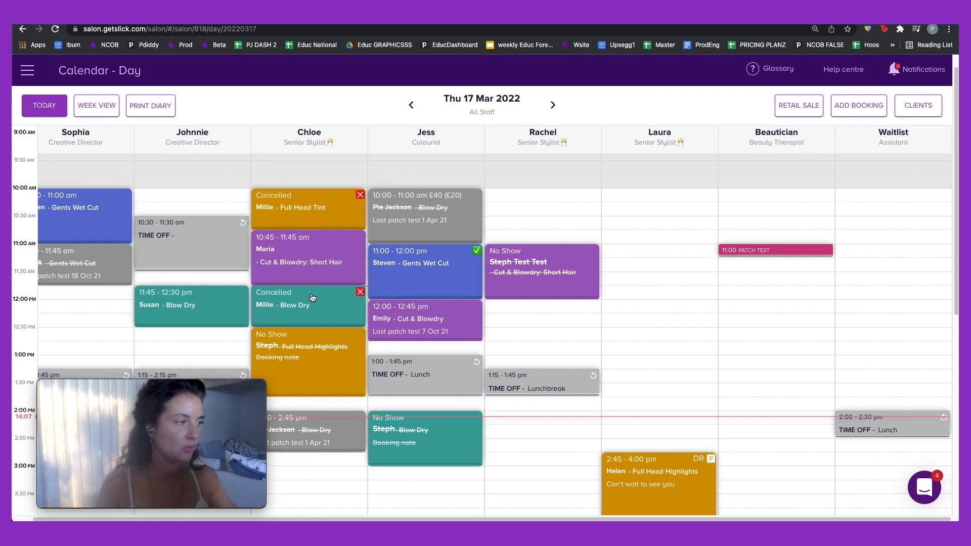
Step: Delete the cancelled Full Head Tint and Blow Dry booking from Chloe's column
left_click(313, 295)
left_click(304, 162)
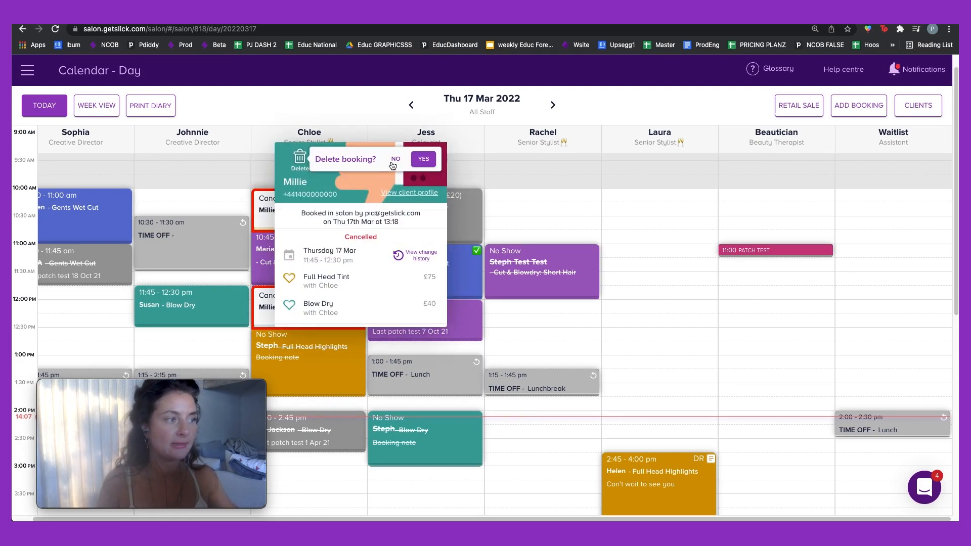
left_click(423, 159)
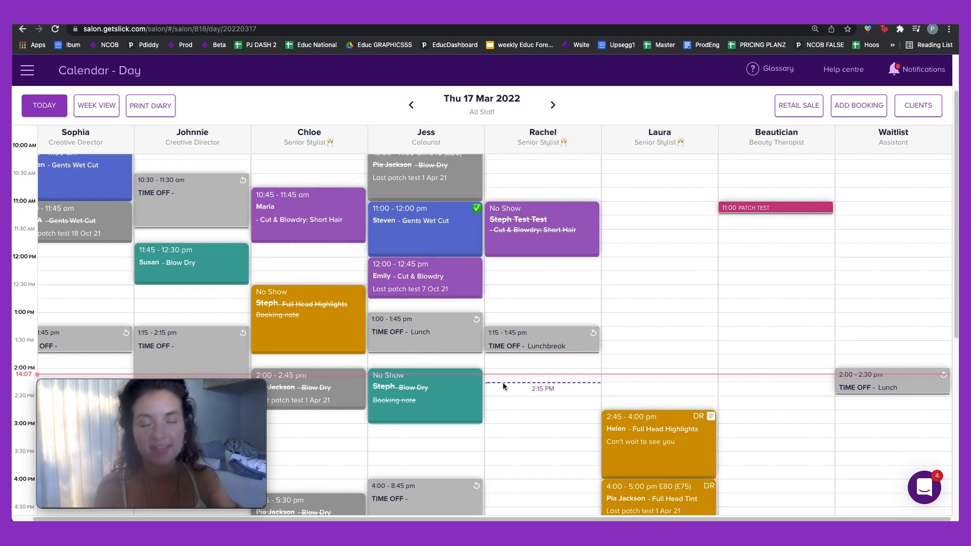
scroll(256, 275, "down", 1)
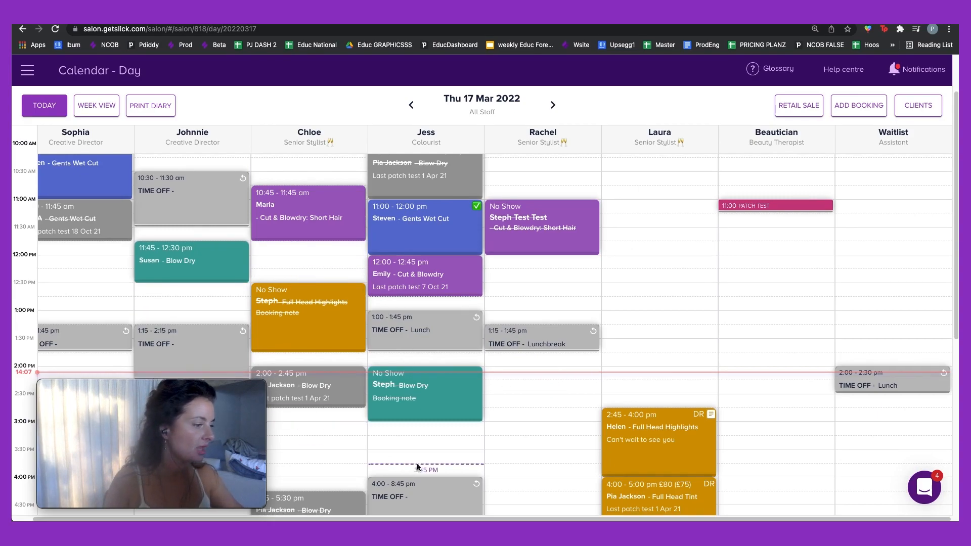
Step: Book the client into the first column at 12:00 PM for Cut & Blowdry: Short Hair
left_click(89, 254)
left_click(85, 241)
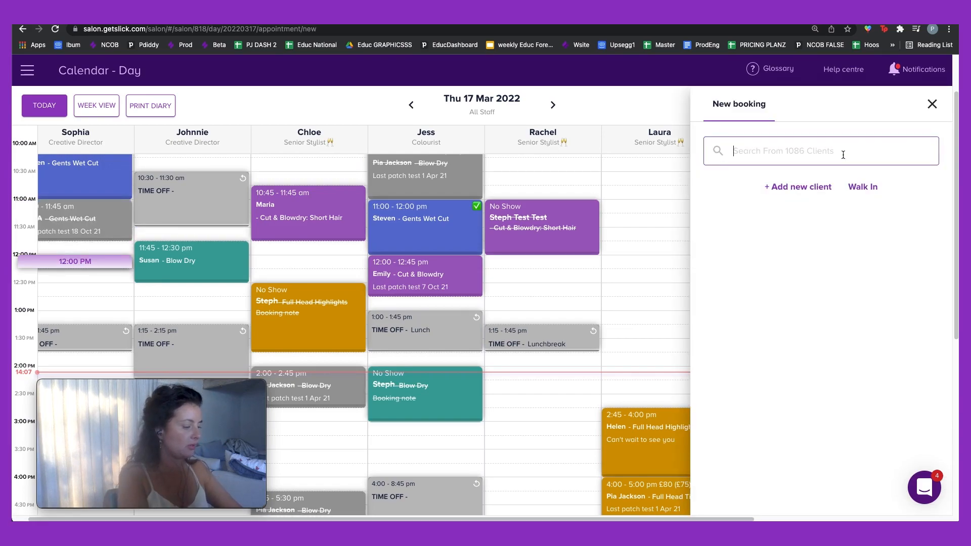
type("Cata")
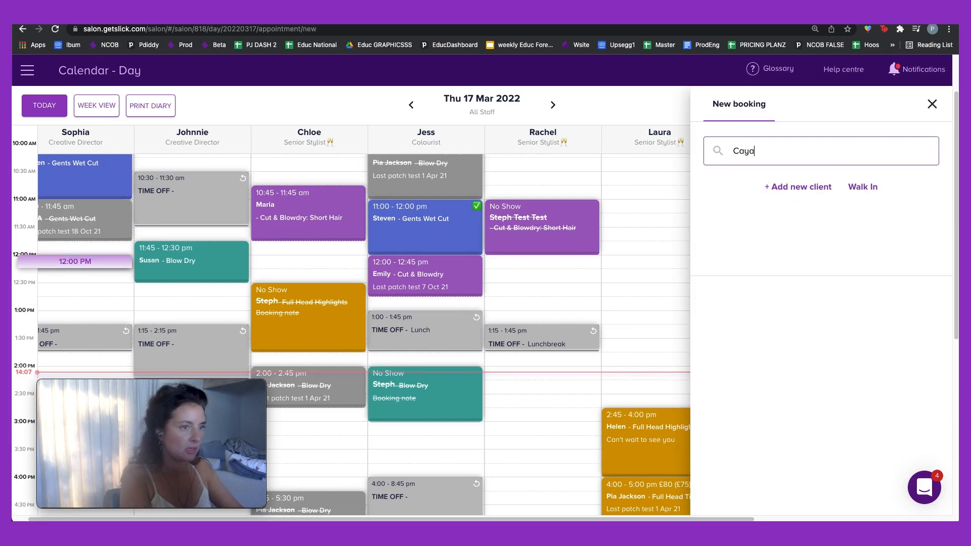
key("BackSpace")
left_click(853, 232)
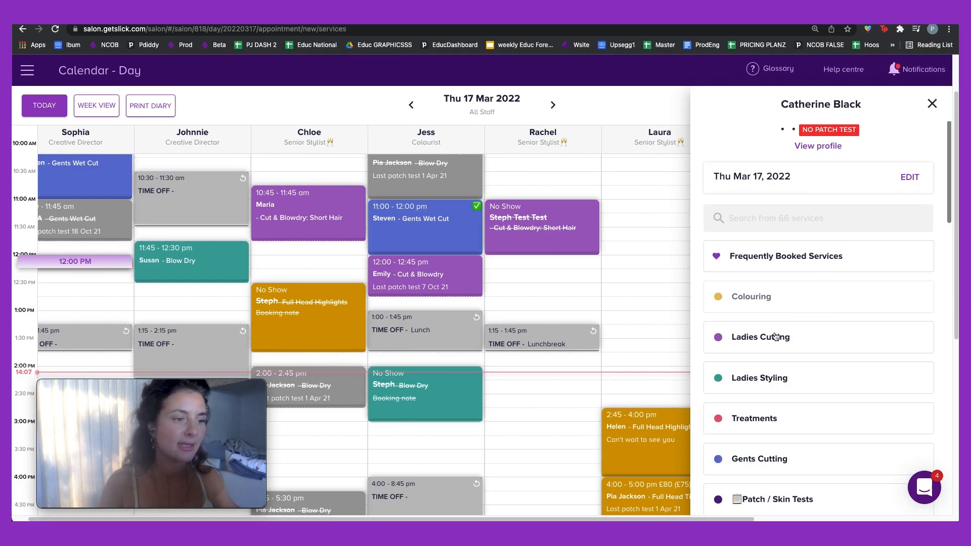
left_click(768, 348)
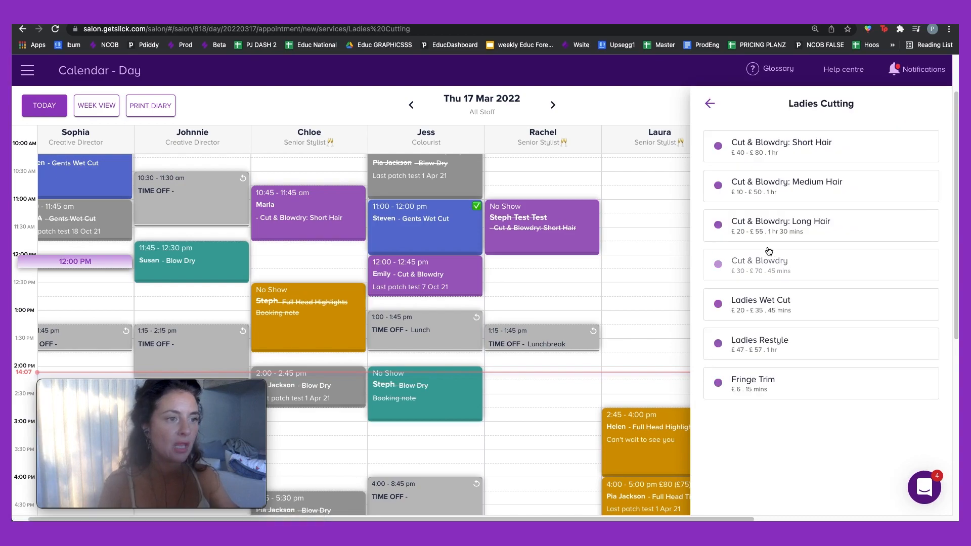
left_click(782, 145)
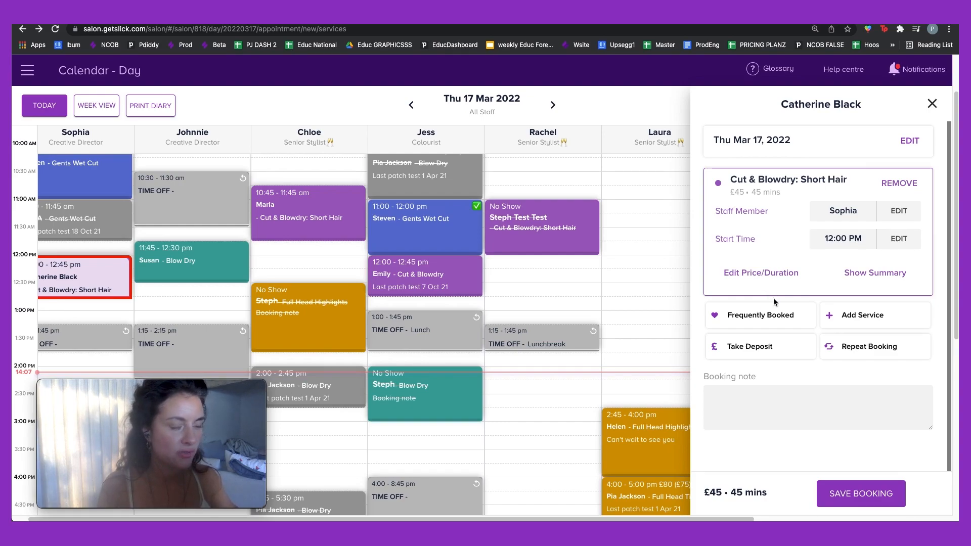
Step: Make the booking repeat every 4 weeks until 17 Mar 2023 and save it
left_click(882, 347)
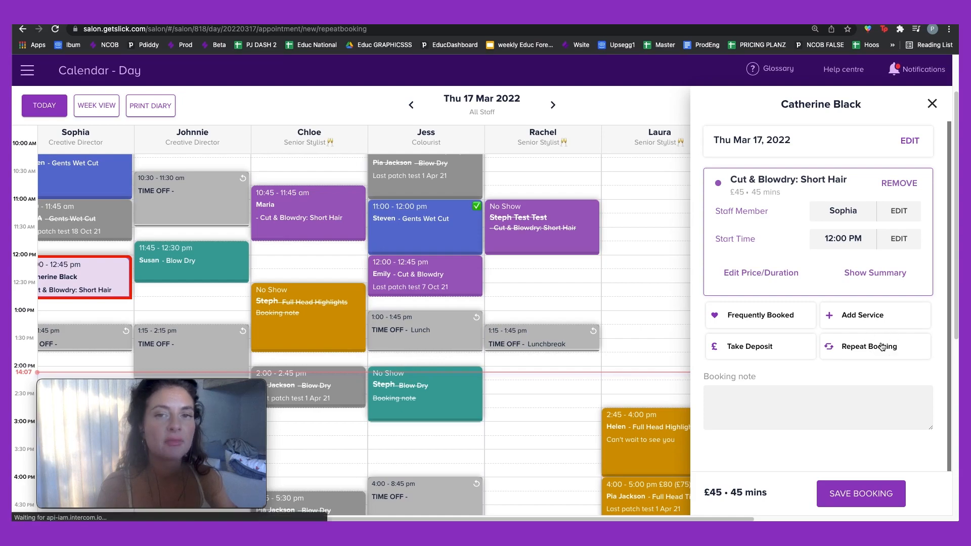
left_click(761, 138)
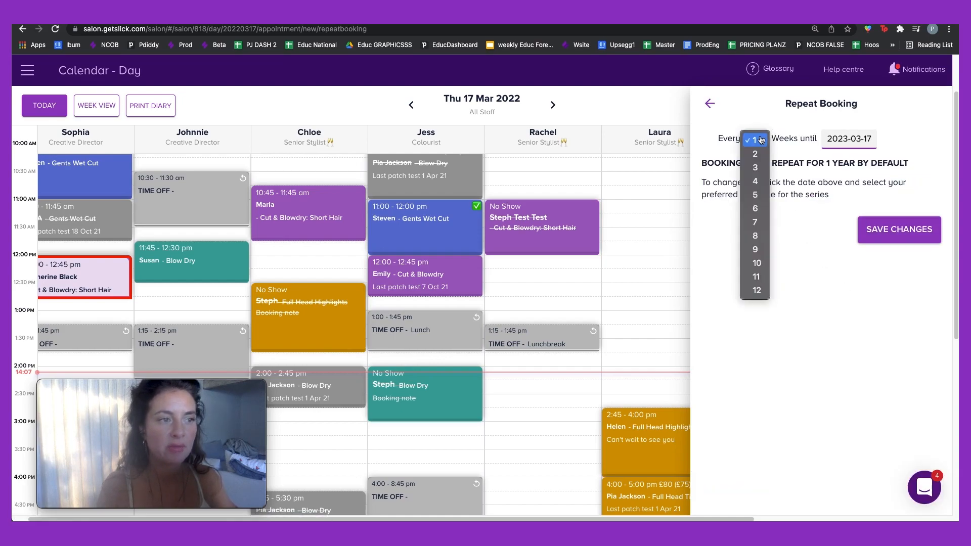
left_click(759, 181)
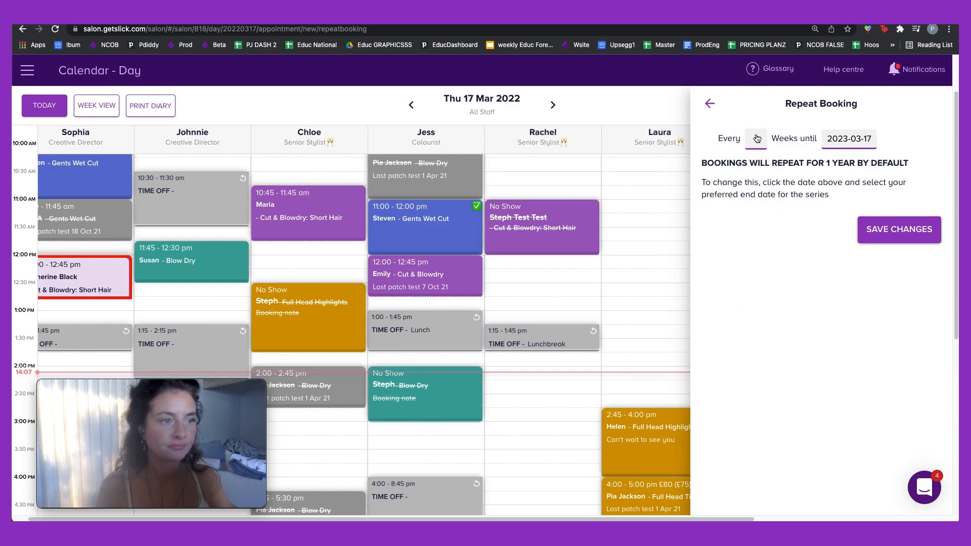
left_click(899, 230)
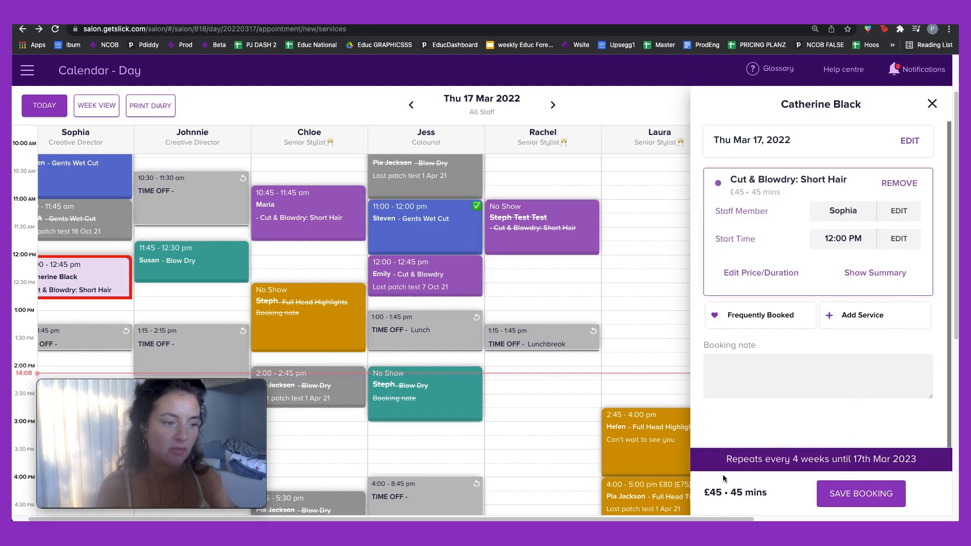
left_click(839, 495)
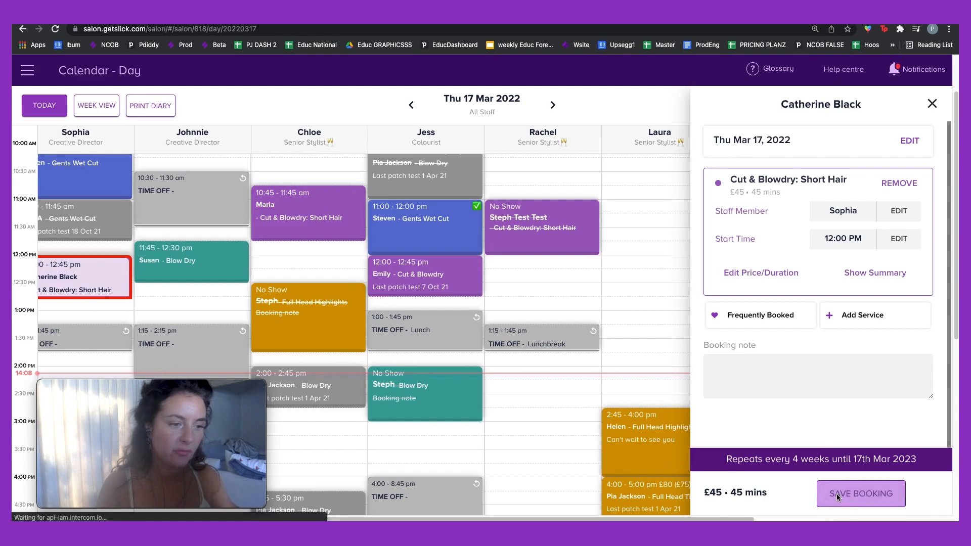
left_click_drag(411, 519, 177, 498)
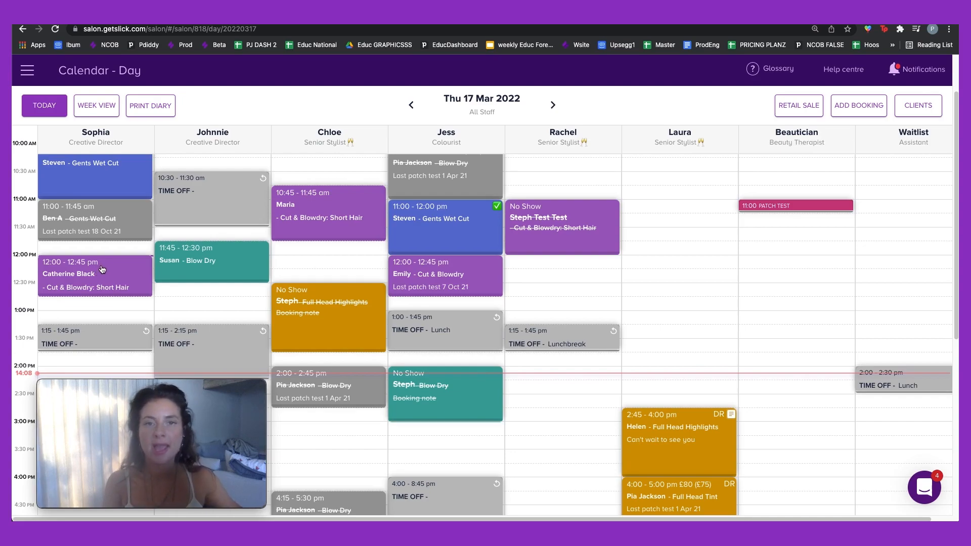
left_click(97, 112)
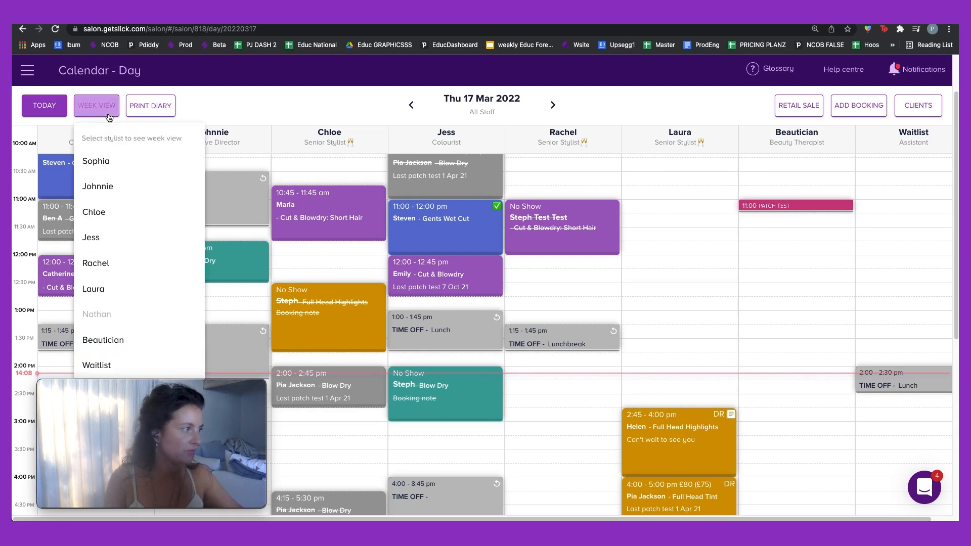
left_click(121, 165)
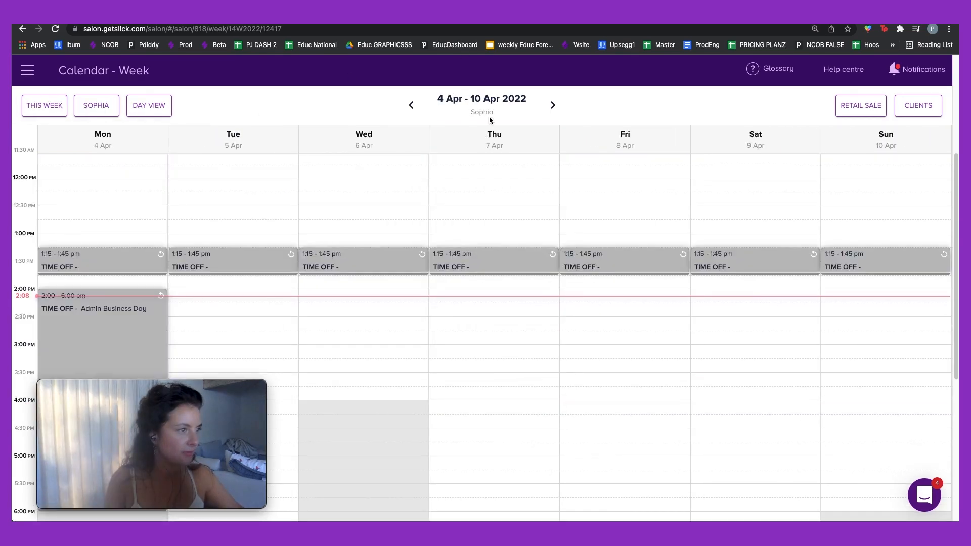
left_click(493, 100)
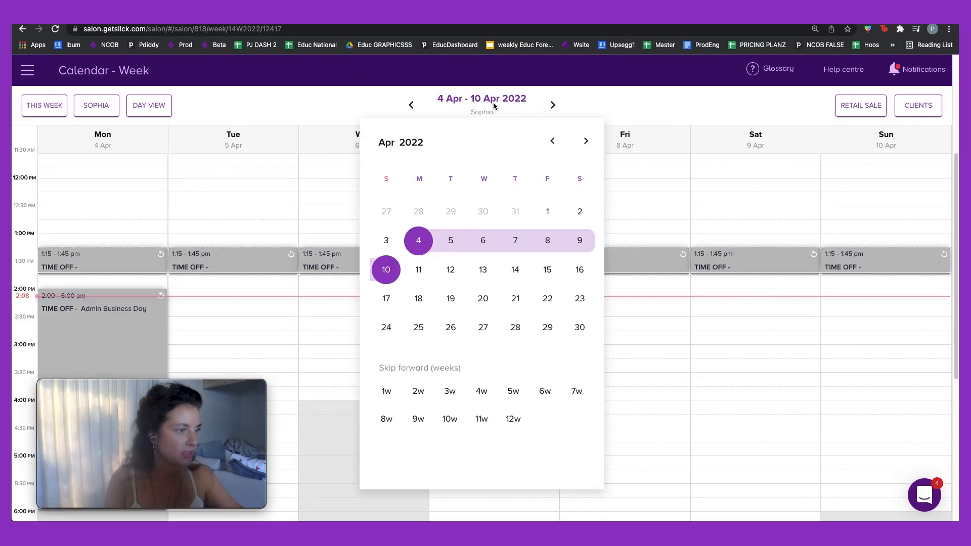
left_click(489, 272)
scroll(488, 270, "up", 1)
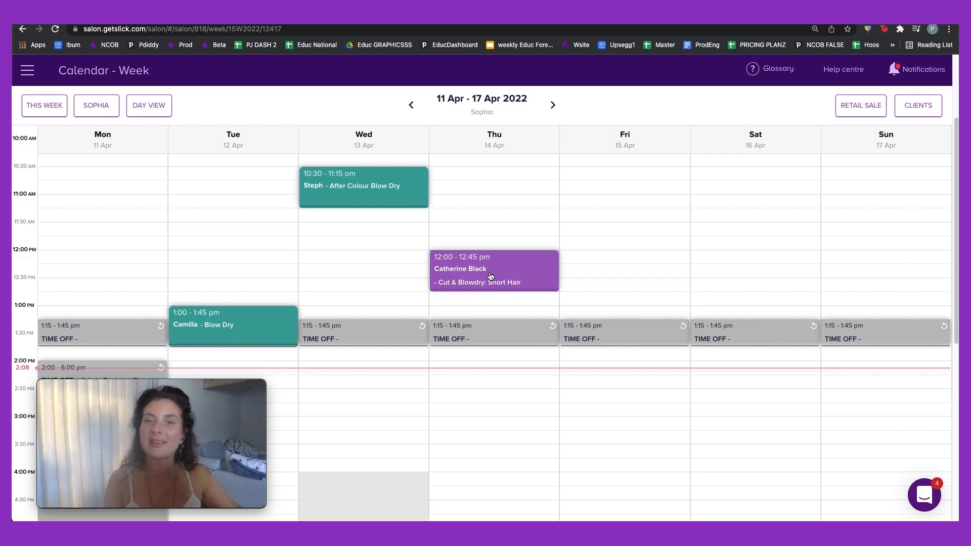
left_click(148, 106)
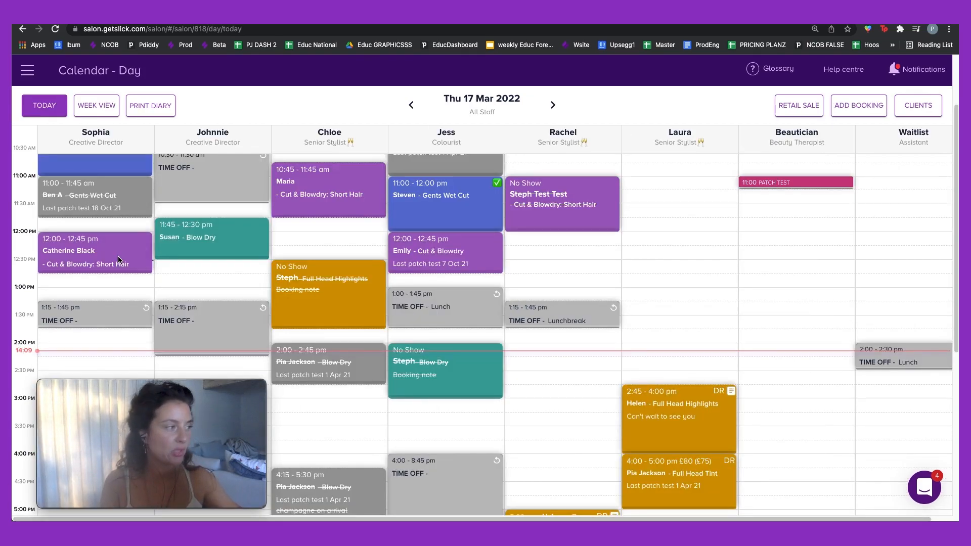
Step: Open the client's profile from the 12:00 repeating booking and scroll down it
left_click(83, 243)
left_click(173, 192)
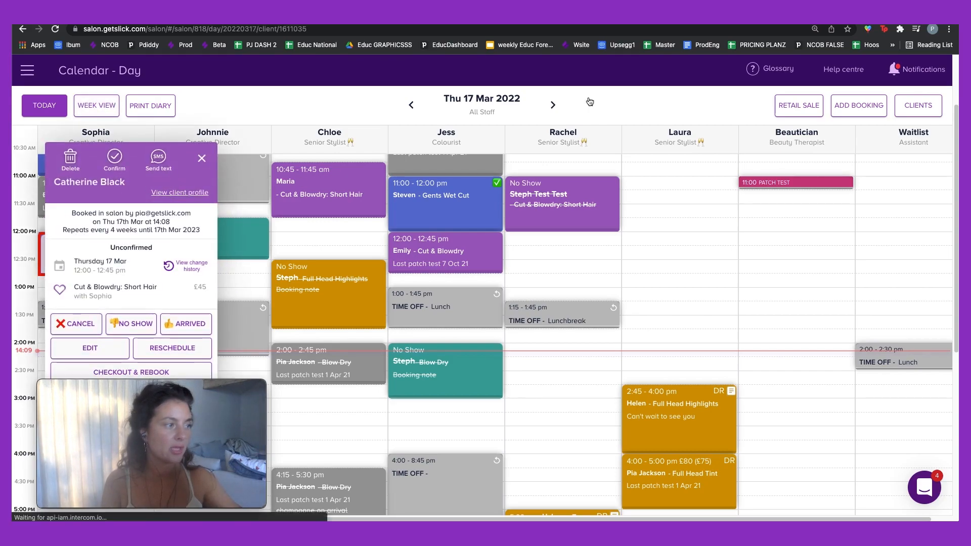
scroll(871, 219, "down", 7)
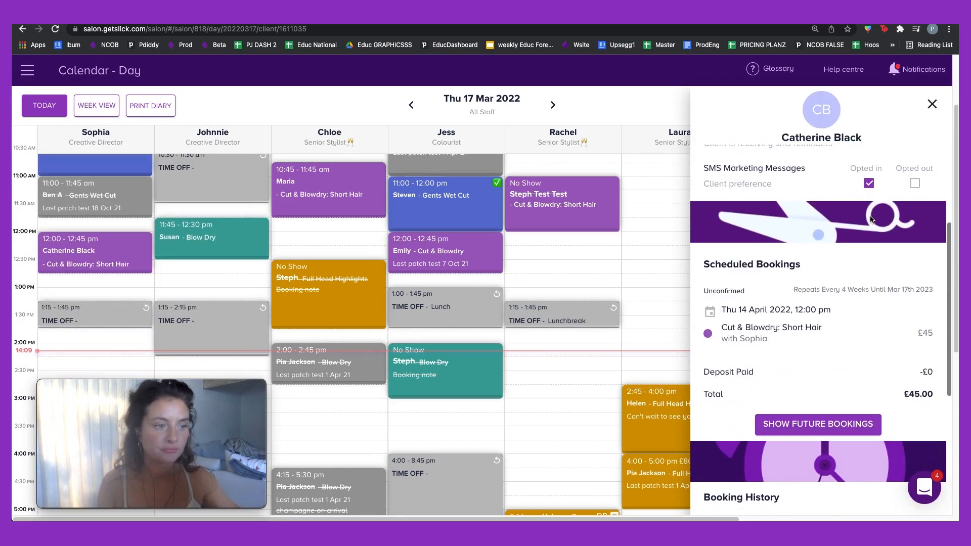
scroll(871, 218, "down", 1)
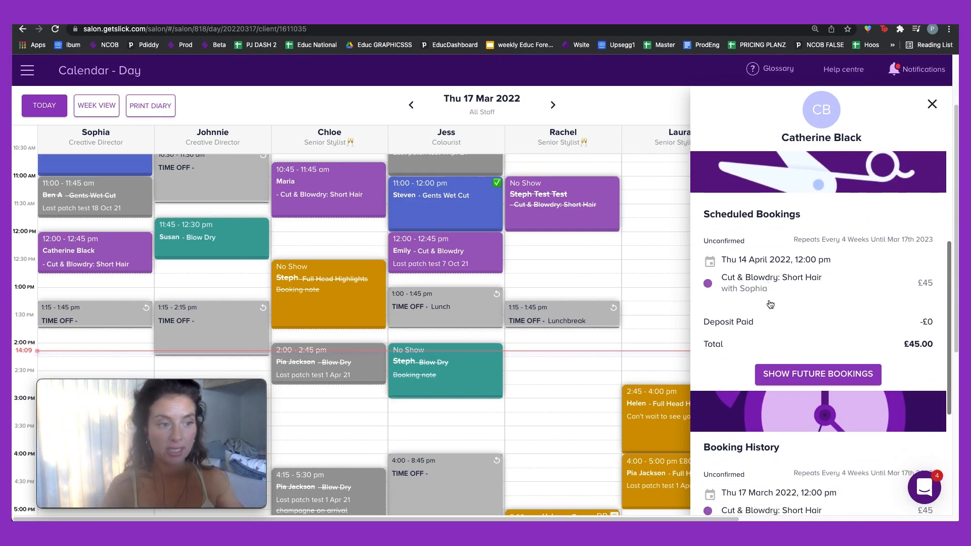
scroll(812, 220, "down", 1)
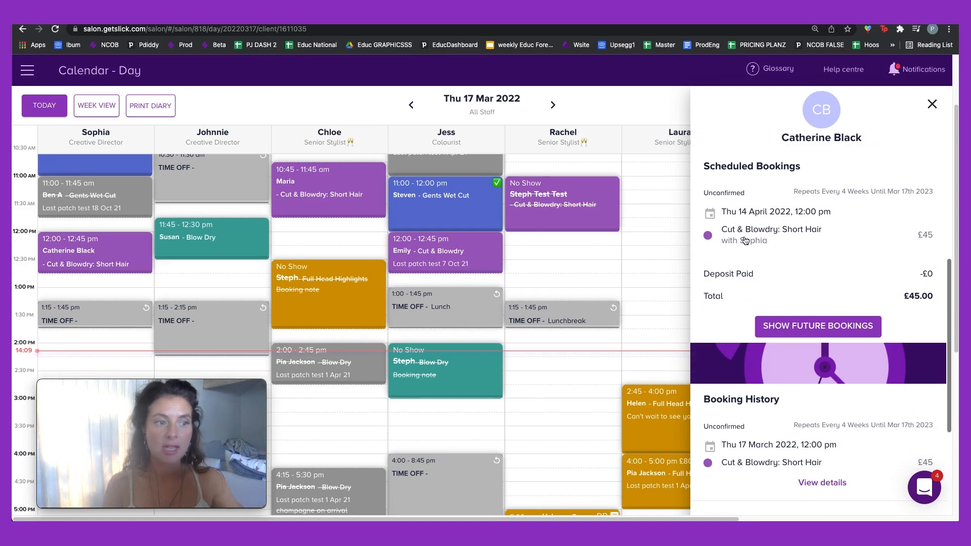
left_click_drag(834, 186, 940, 194)
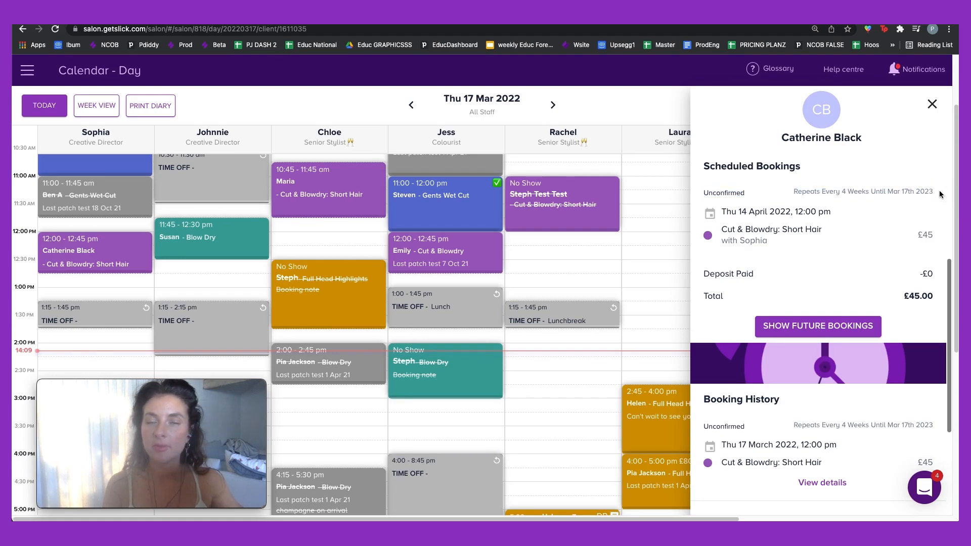
Step: List the client's future 4-weekly bookings from 14 April 2022 and scroll through them
left_click(832, 330)
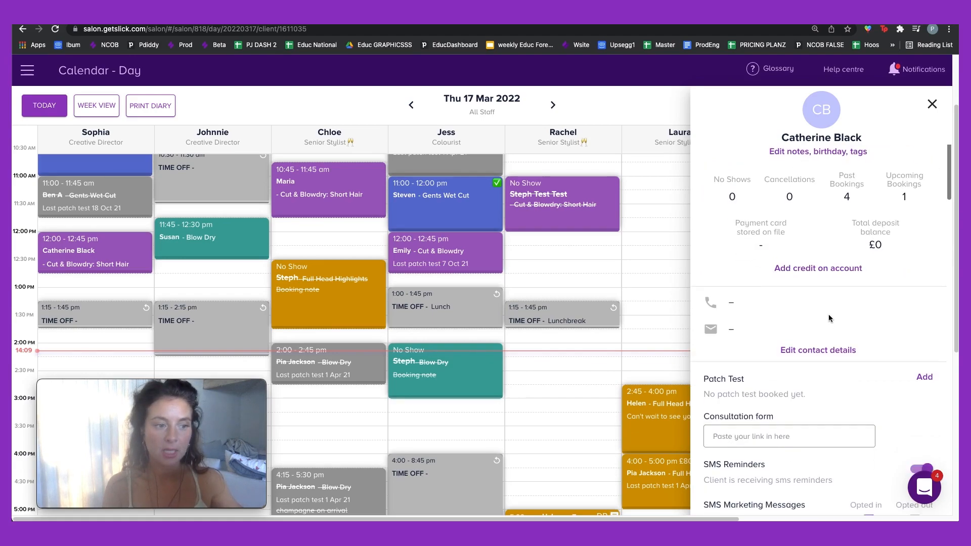
scroll(828, 314, "down", 4)
scroll(828, 315, "down", 2)
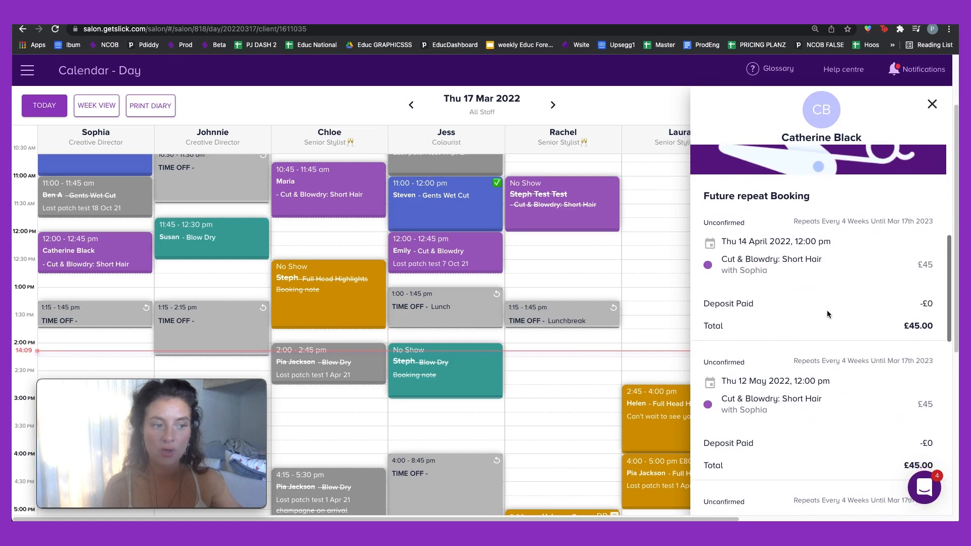
scroll(828, 315, "up", 4)
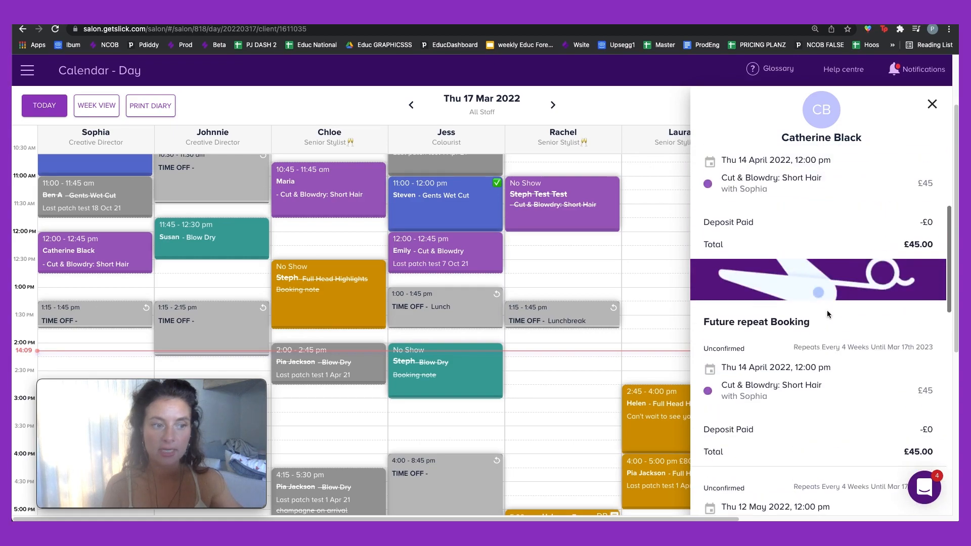
scroll(828, 314, "down", 4)
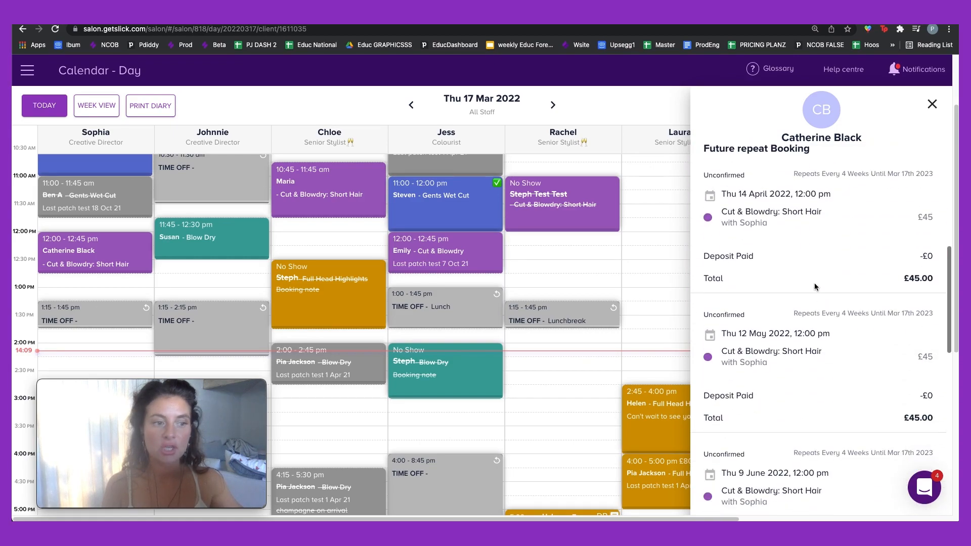
scroll(814, 287, "down", 10)
scroll(815, 286, "down", 5)
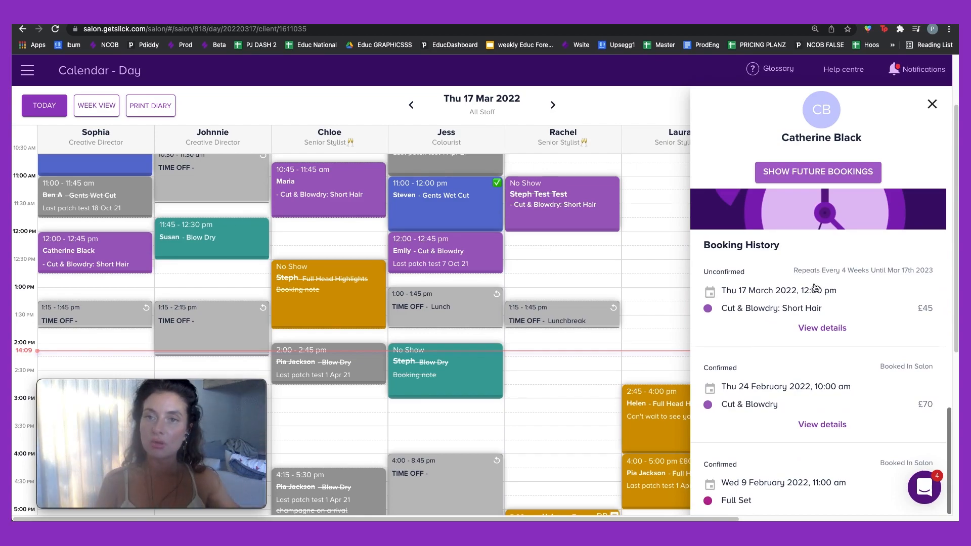
Step: Scroll the client's booking history back to 27 Nov 2020
scroll(816, 288, "down", 2)
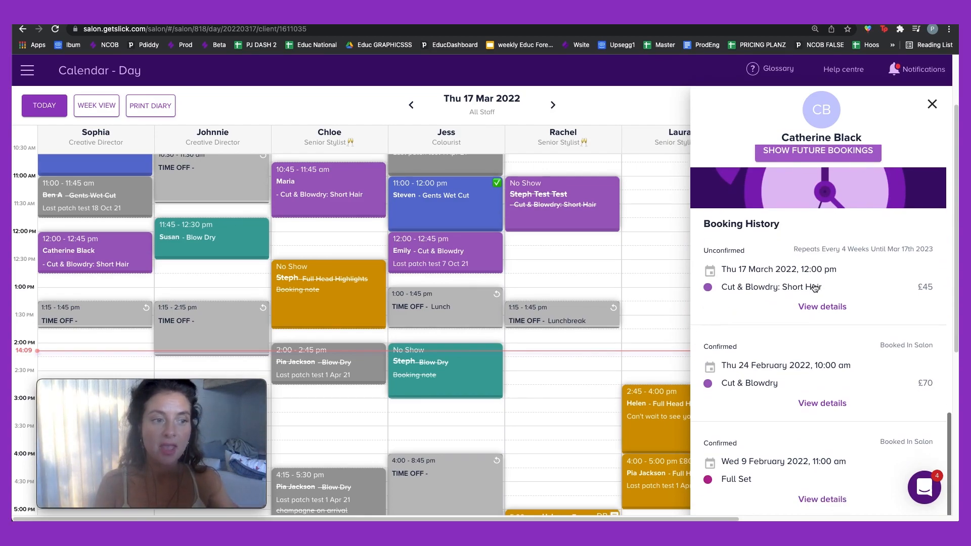
scroll(814, 283, "down", 3)
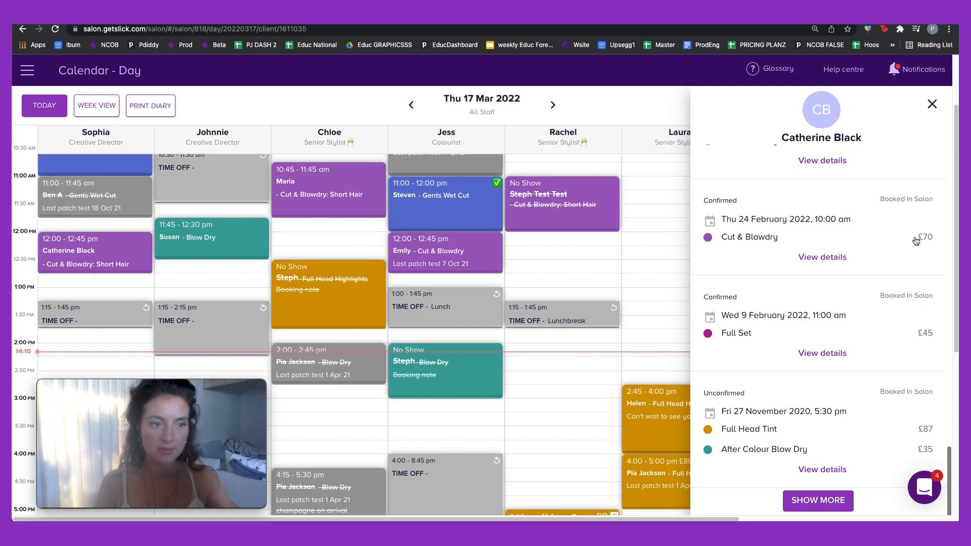
scroll(915, 239, "down", 1)
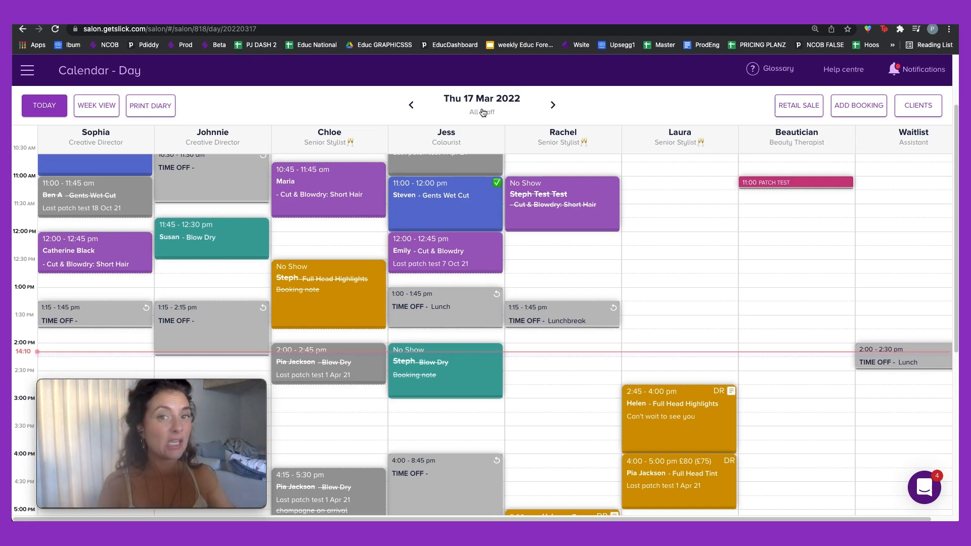
Step: Delete today's occurrence of the repeating 12:00 Cut & Blowdry booking
left_click(126, 259)
left_click(70, 160)
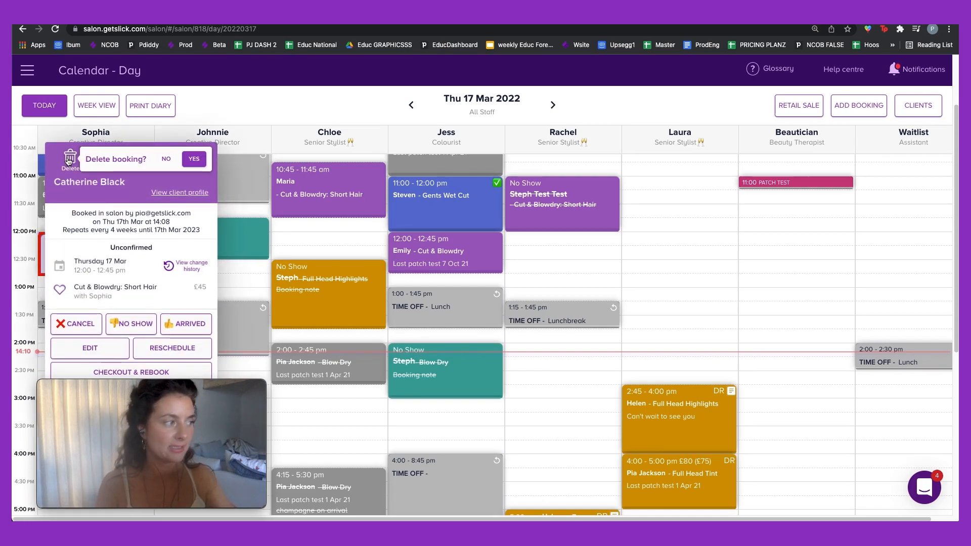
left_click(192, 159)
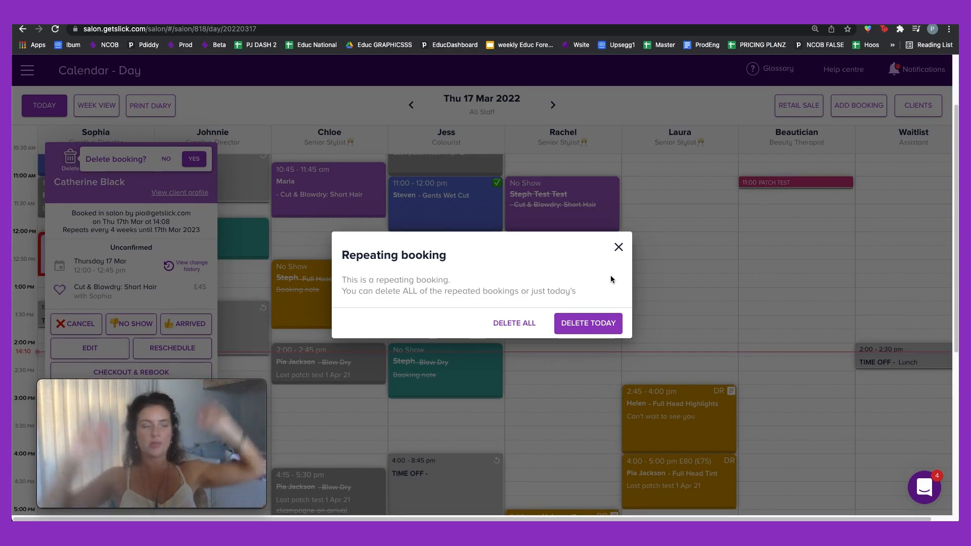
left_click(591, 324)
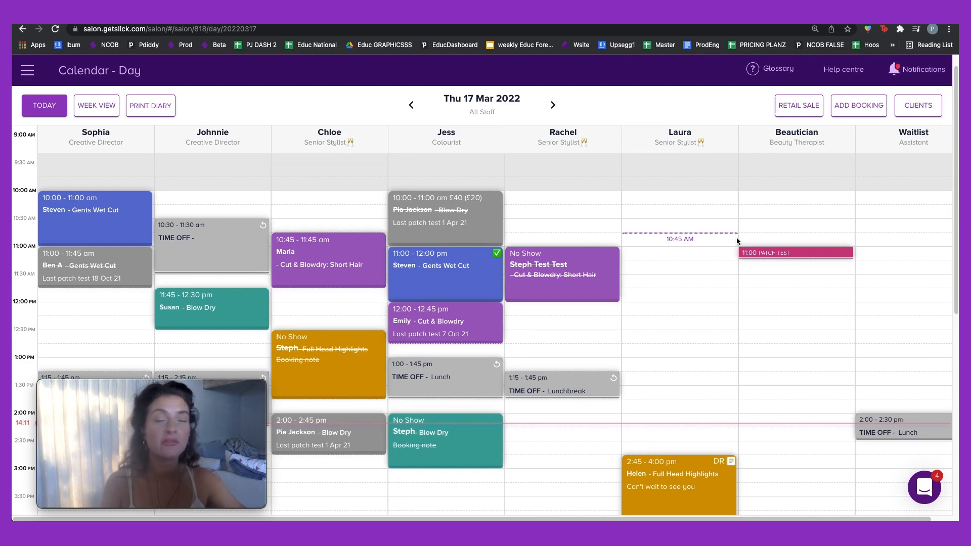
Step: Move to Fri 18 Mar 2022 and start a booking in the Beautician's 8:00 AM slot
scroll(736, 243, "down", 3)
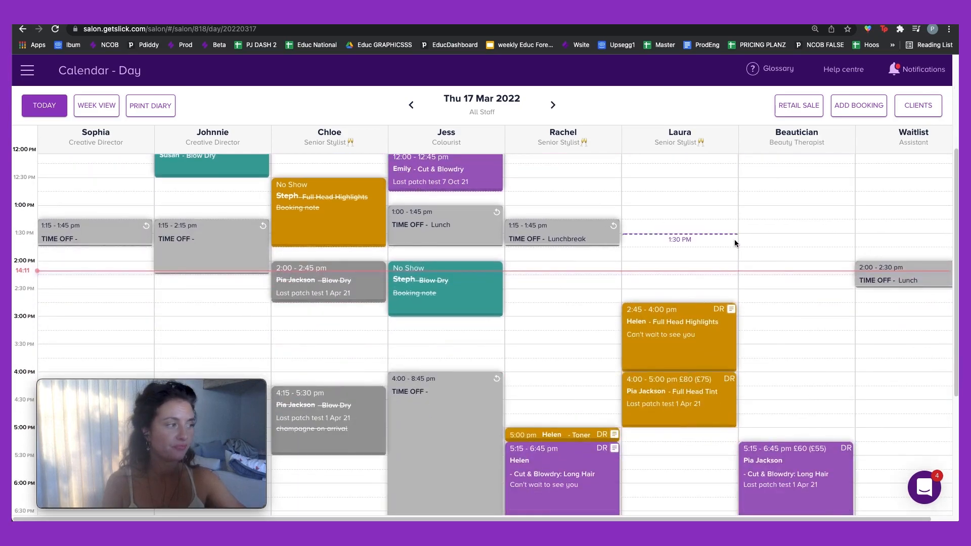
scroll(736, 243, "up", 4)
left_click(553, 105)
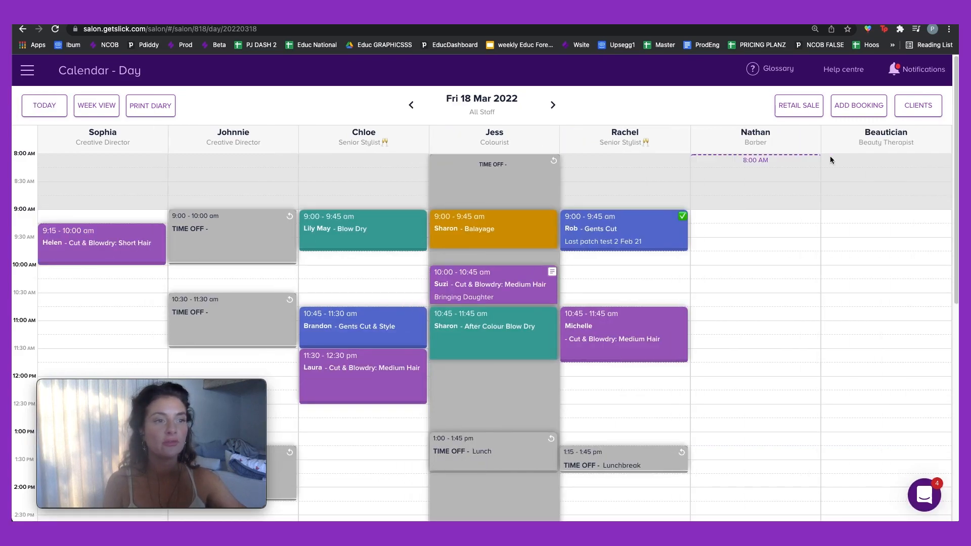
left_click(847, 163)
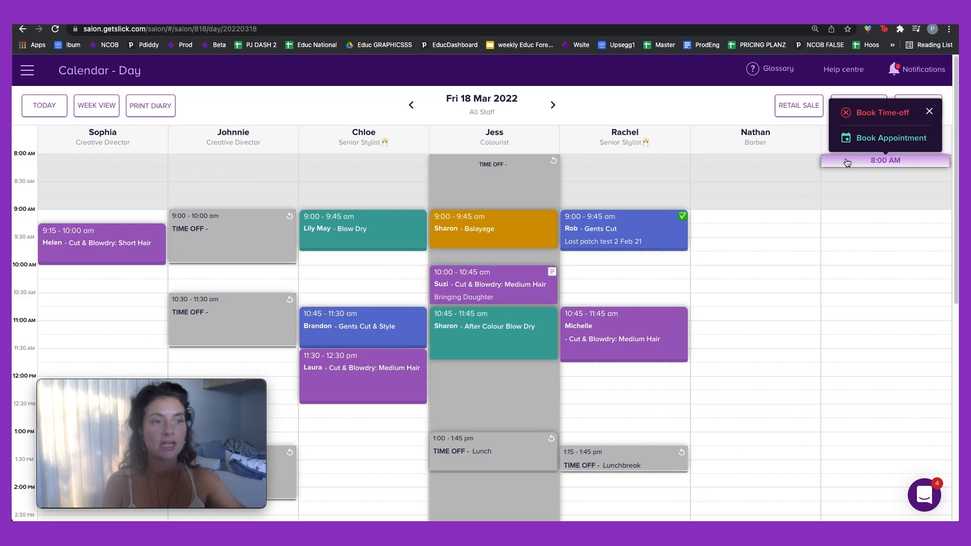
Step: Book the Beautician all-day time off on 18 Mar, repeating weekly, noted 'Regular Day off'
left_click(858, 114)
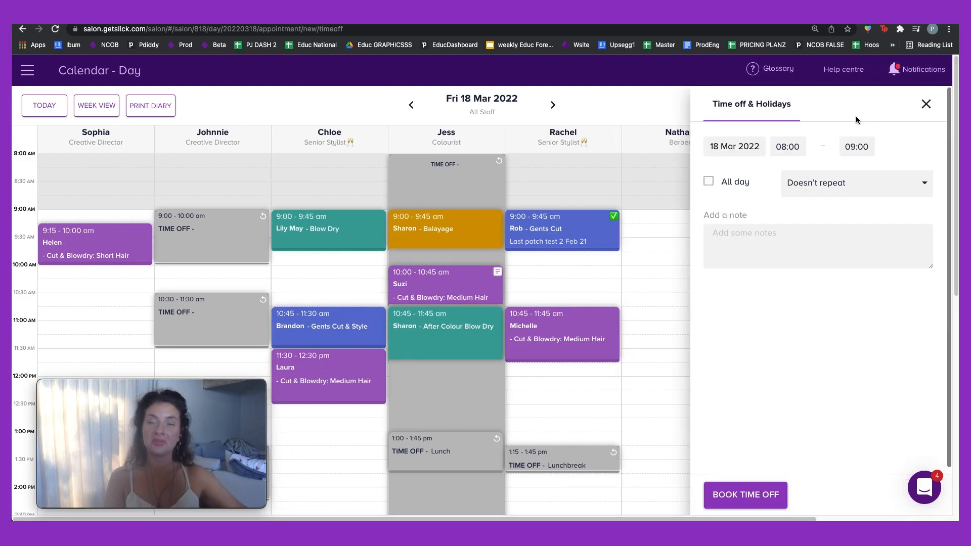
left_click(709, 182)
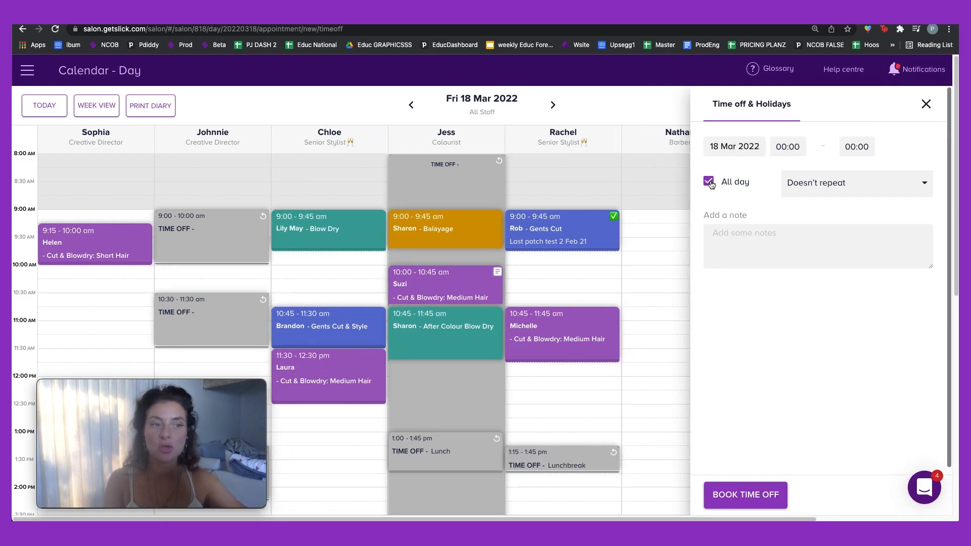
left_click(809, 186)
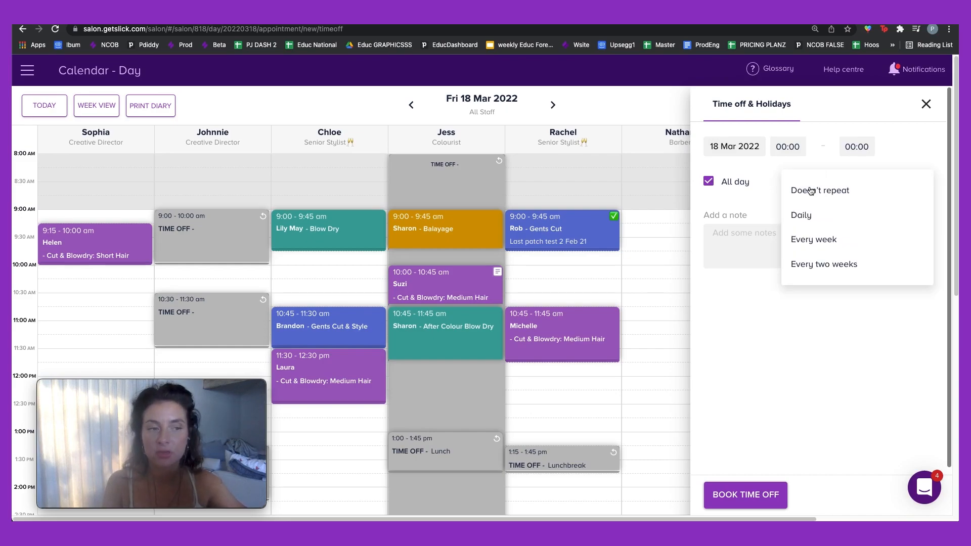
left_click(804, 238)
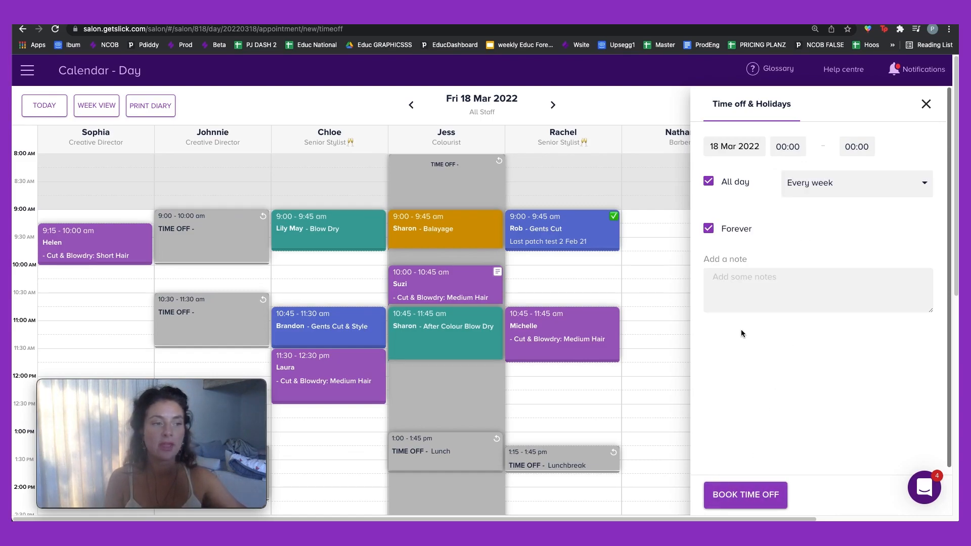
left_click(743, 304)
type("REgular Day off")
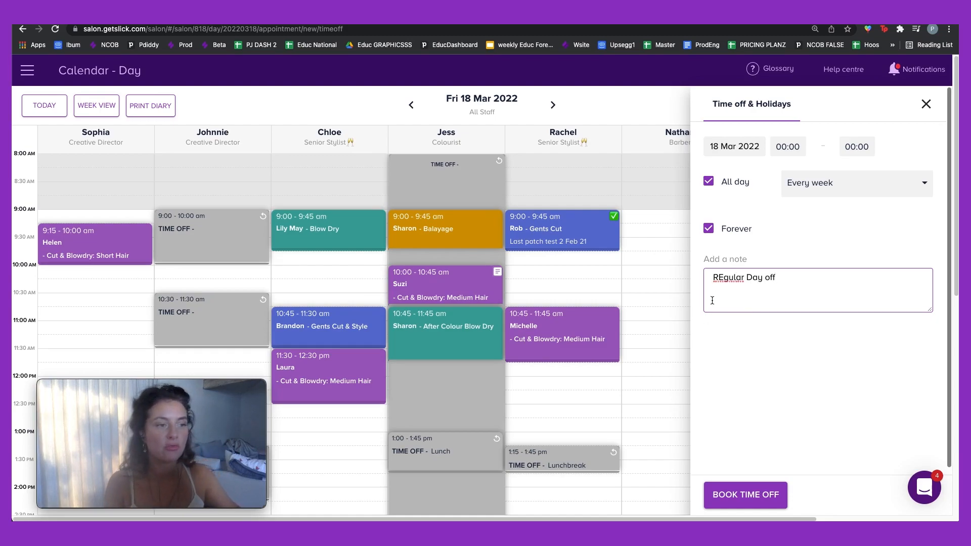
left_click(723, 276)
key("BackSpace")
type("e")
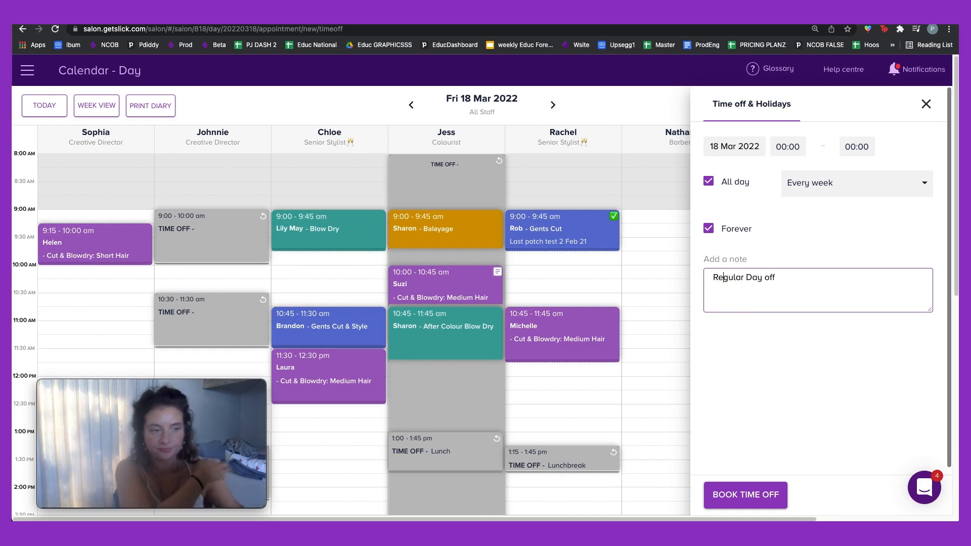
left_click(772, 491)
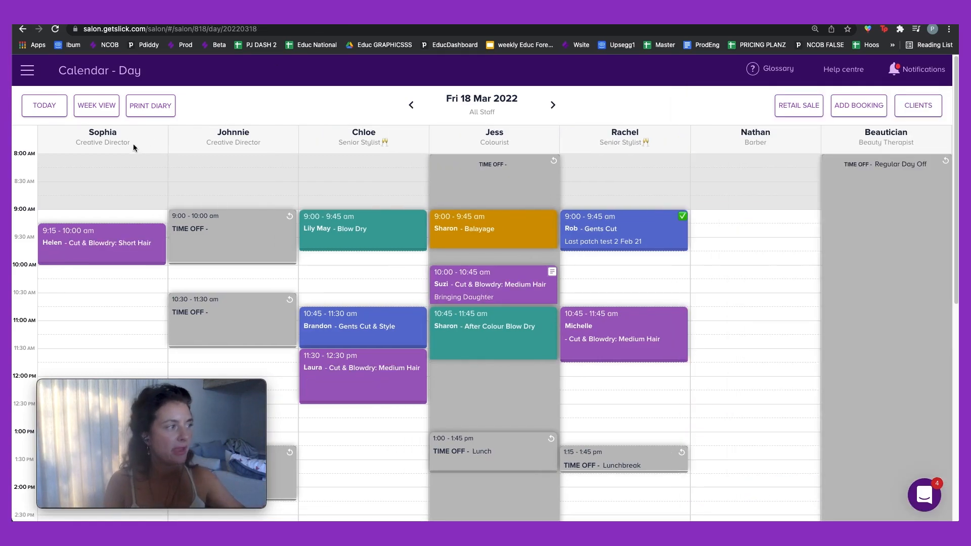
Step: Show the Beautician's week calendar and page ahead two weeks to confirm the Friday day off repeats
left_click(102, 113)
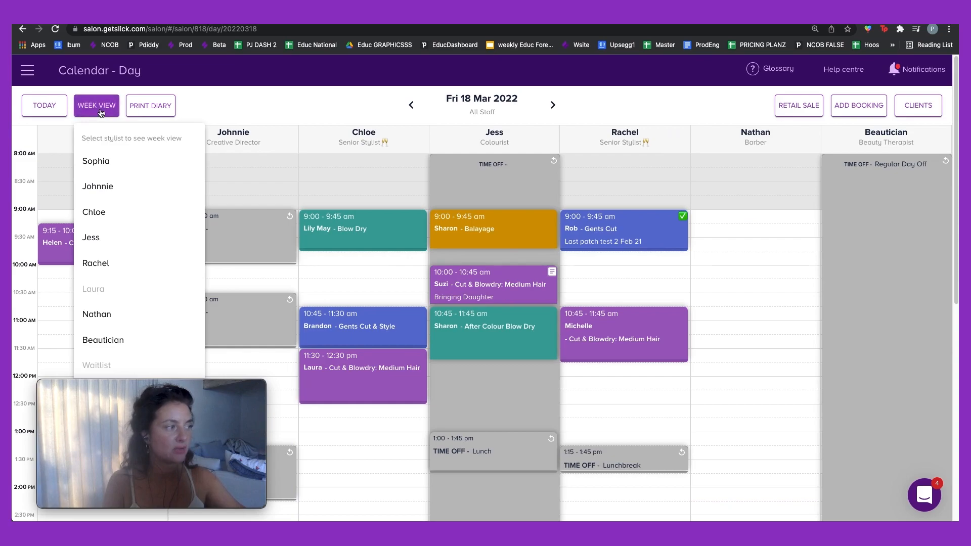
left_click(87, 339)
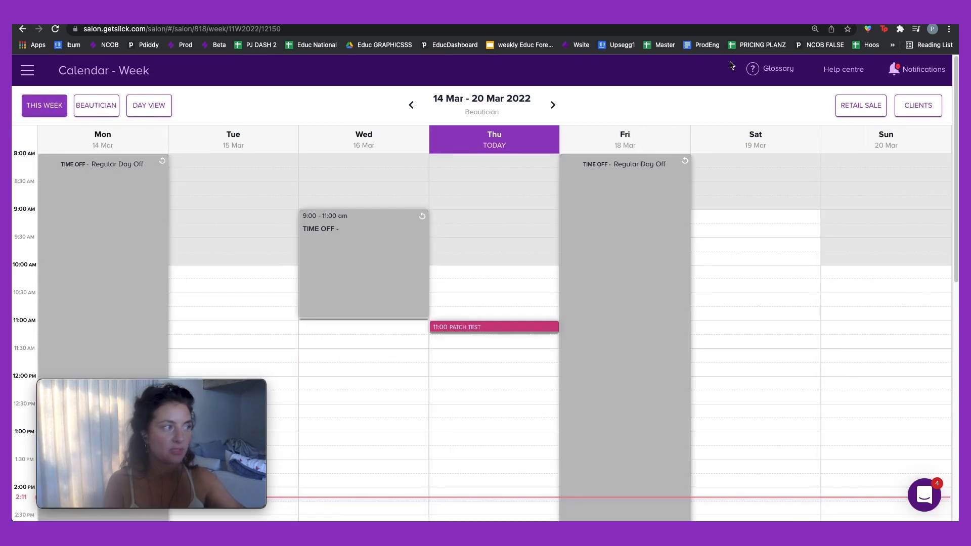
left_click(553, 106)
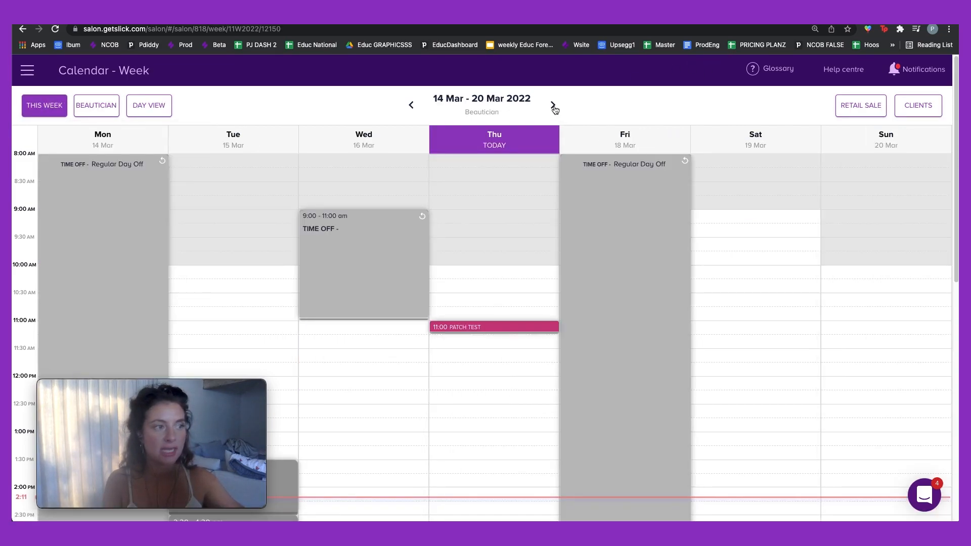
left_click(554, 106)
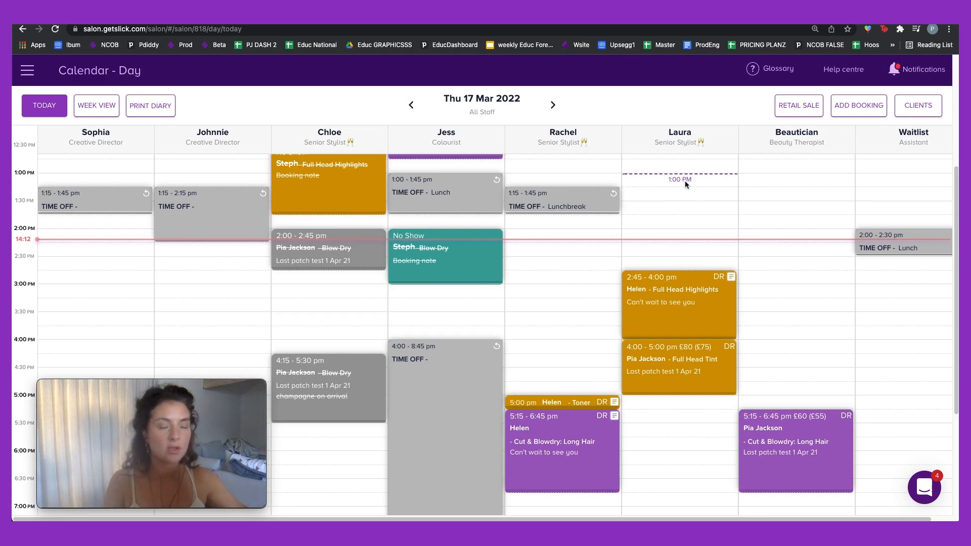
Step: Book time off at the stylist's 1:00 PM slot, ending at 13:30
left_click(685, 181)
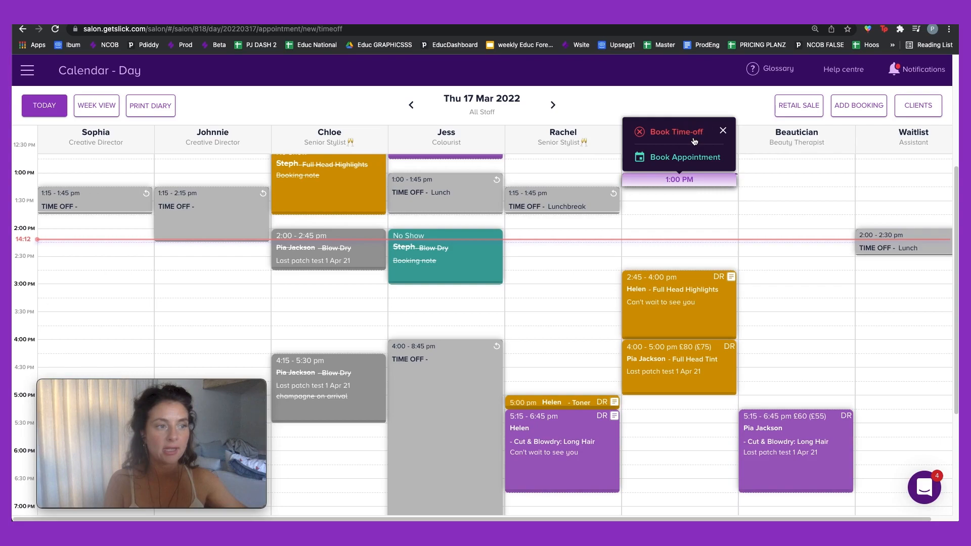
left_click(693, 132)
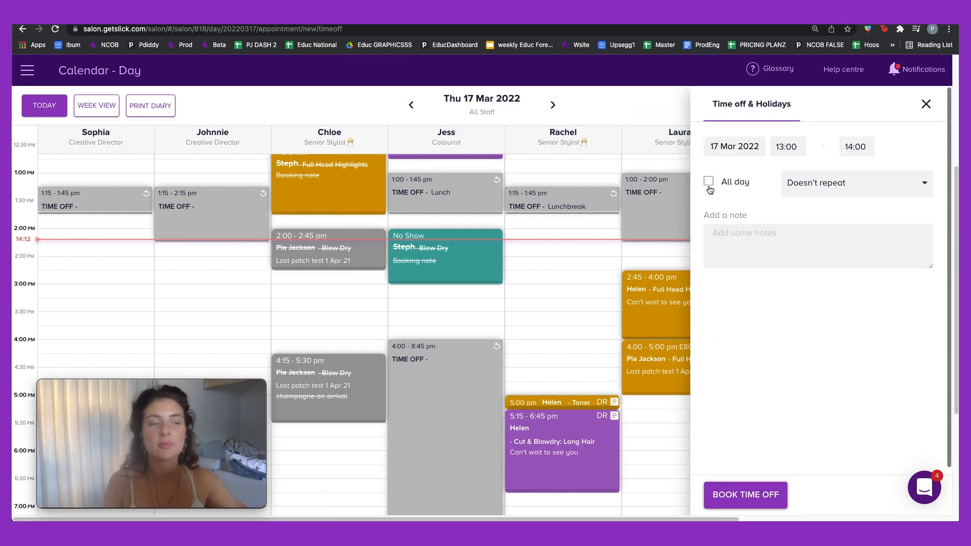
left_click(857, 152)
scroll(815, 260, "down", 7)
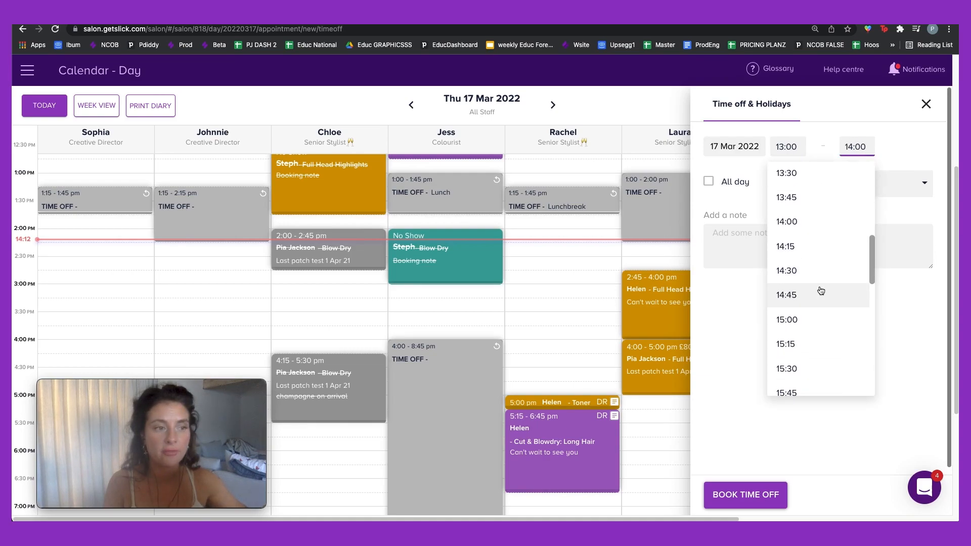
scroll(818, 278, "up", 1)
left_click(814, 197)
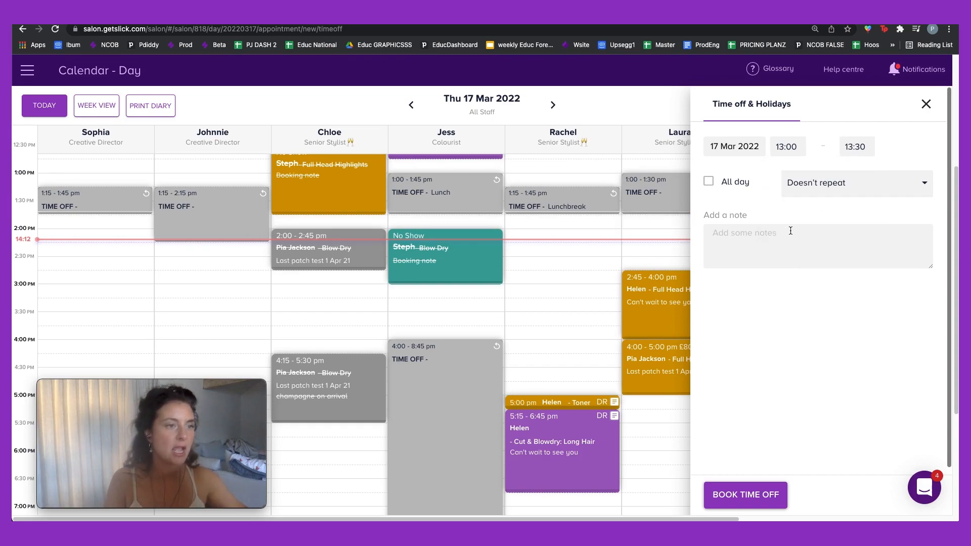
Step: Make the time off repeat daily until 30 Apr 2022 instead of forever
left_click(833, 190)
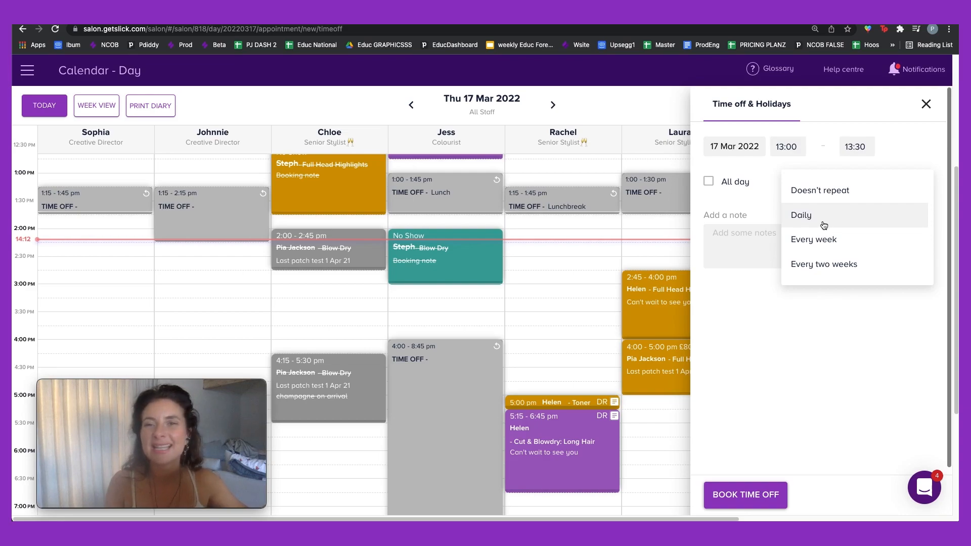
left_click(824, 225)
left_click(833, 187)
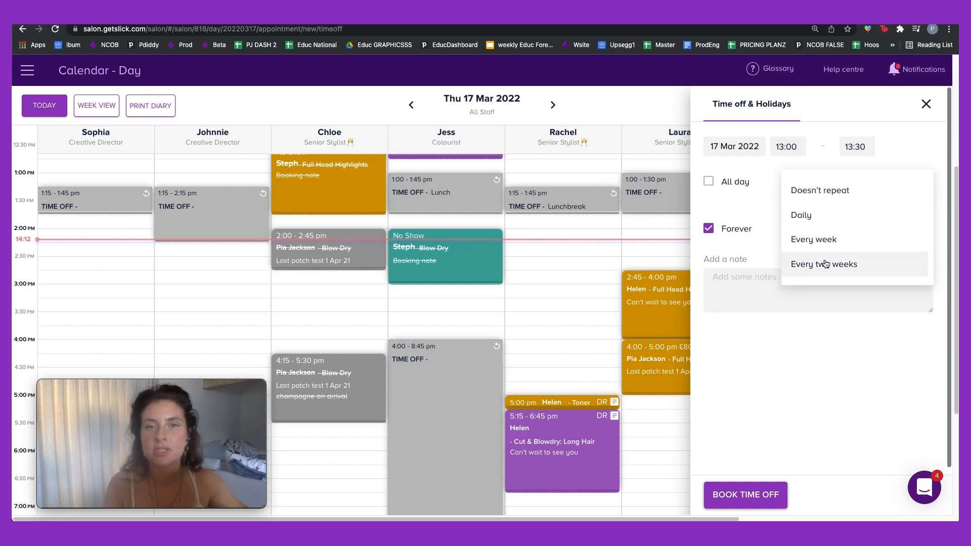
left_click(769, 222)
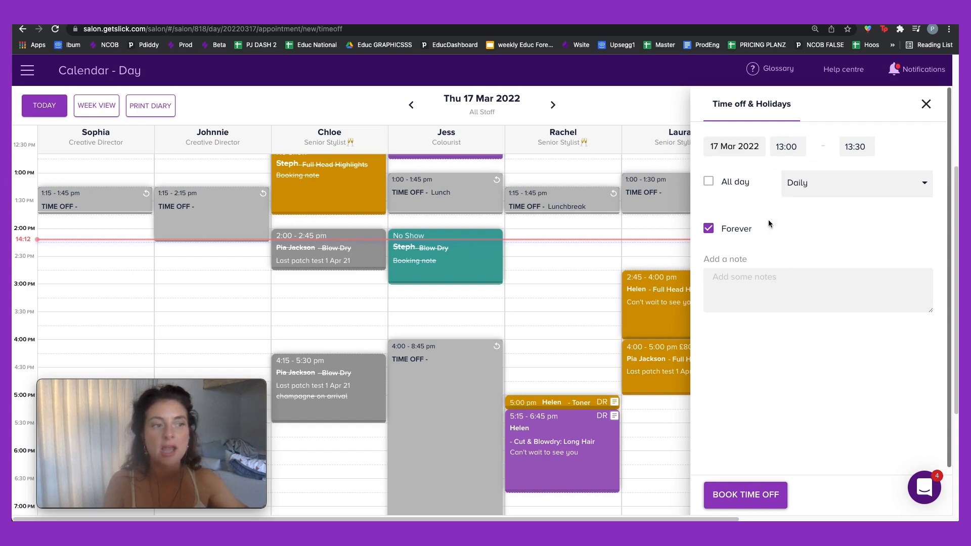
left_click(709, 229)
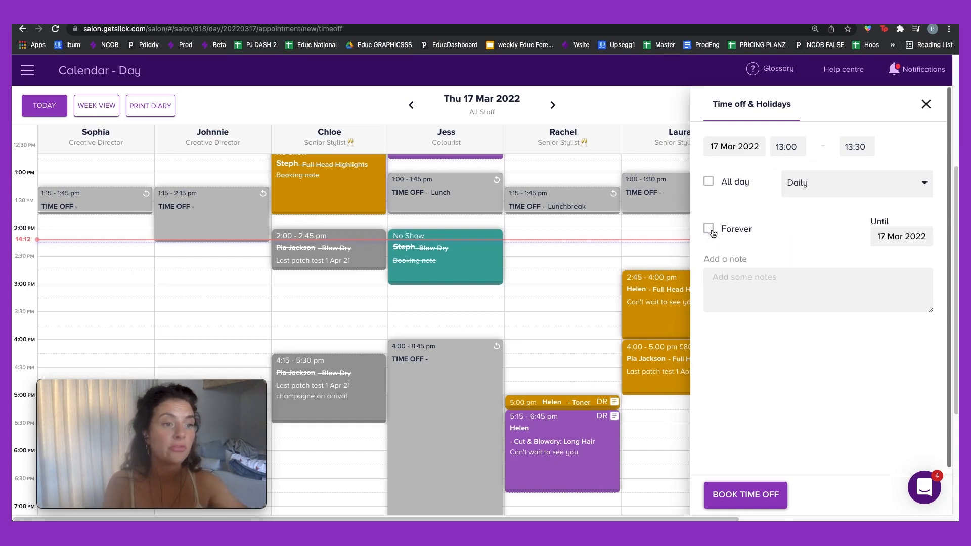
left_click(909, 238)
left_click(915, 267)
left_click(909, 440)
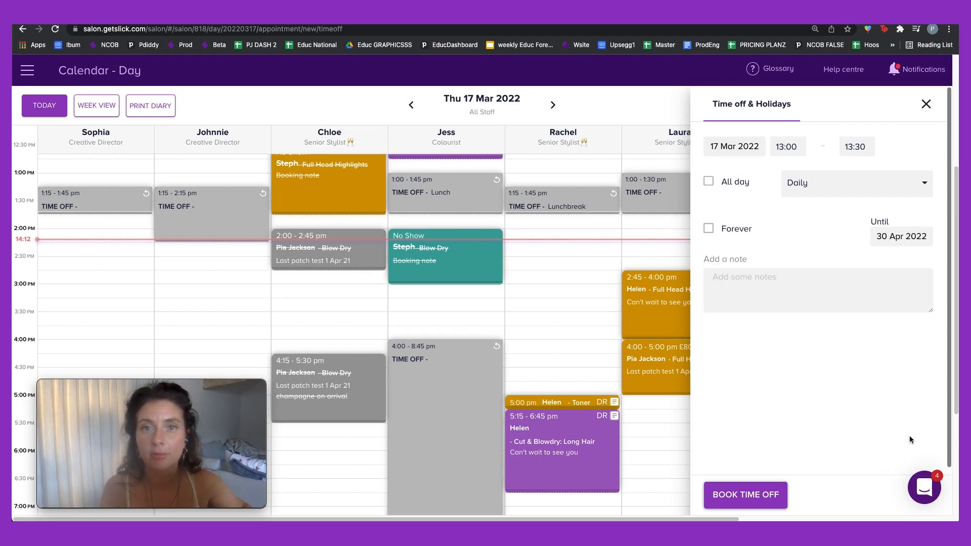
Step: Add the note 'Lunch break' and save the stylist's time off
left_click(774, 297)
type("Lunch break")
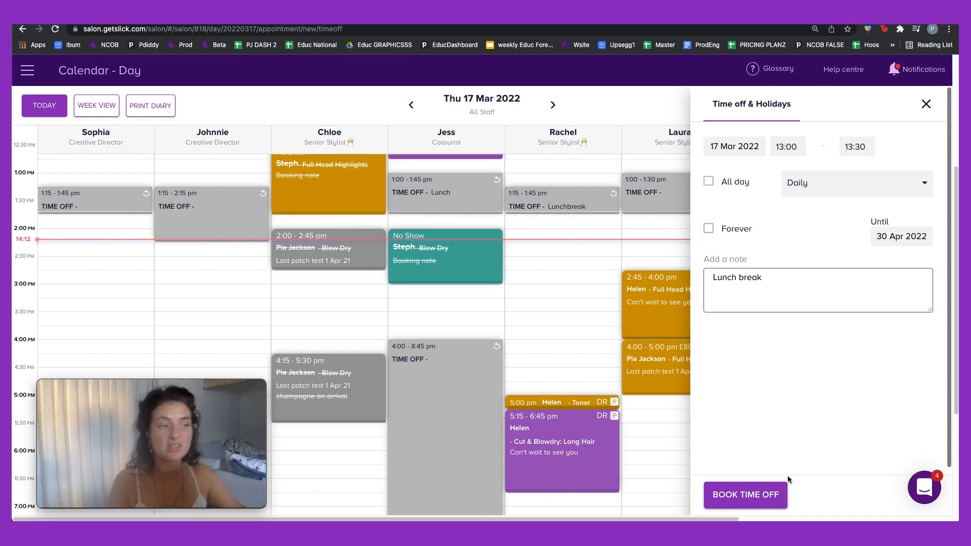
left_click(747, 498)
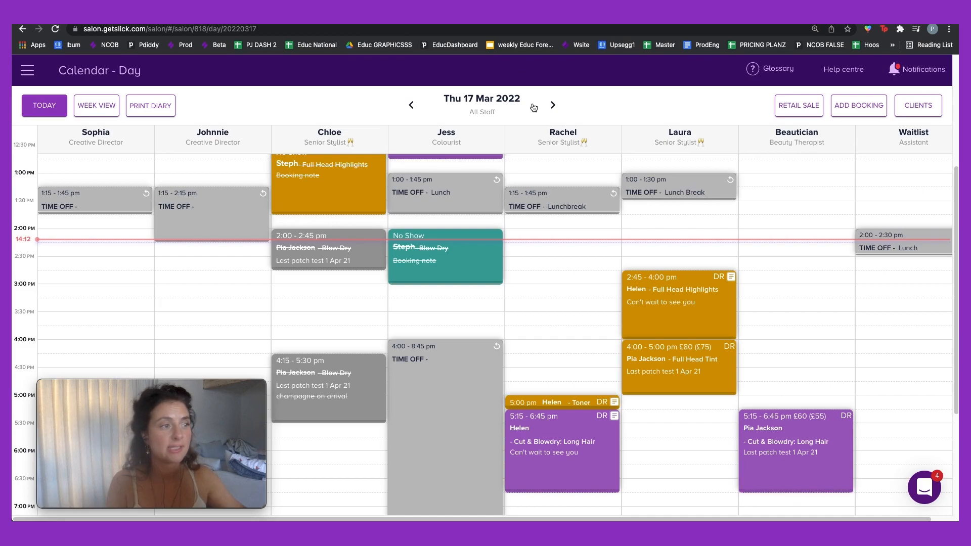
left_click(104, 107)
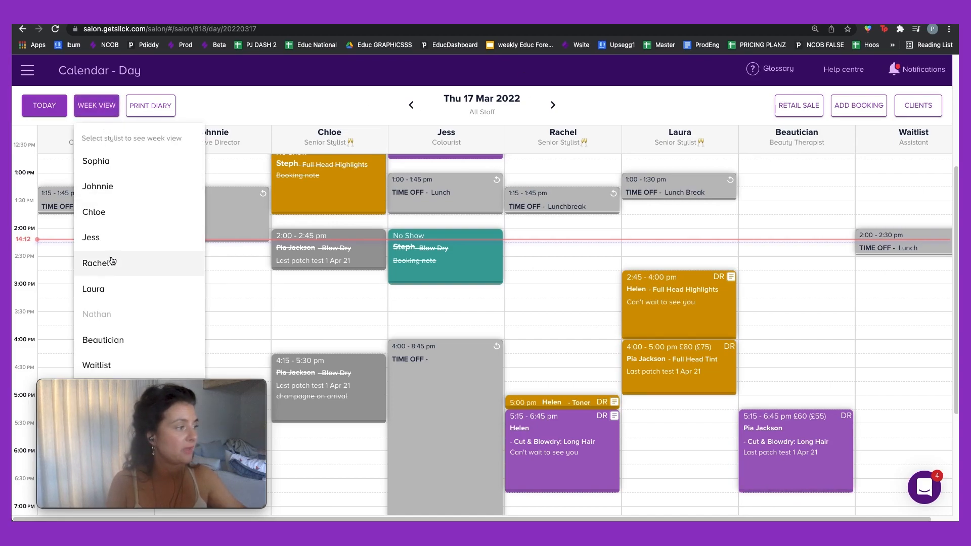
Step: Show the stylist's 21–27 Mar week and open Thursday's Lunch Break time-off details
left_click(107, 284)
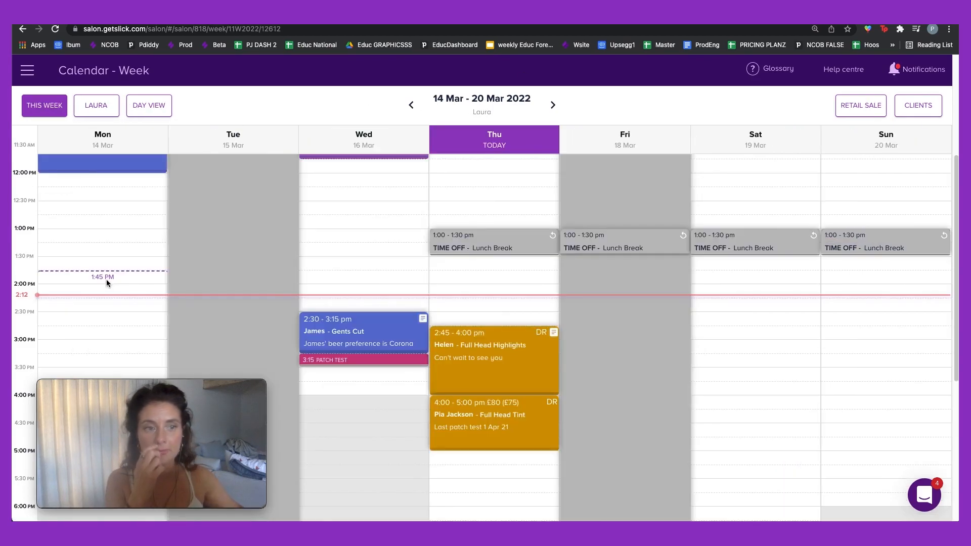
left_click(554, 106)
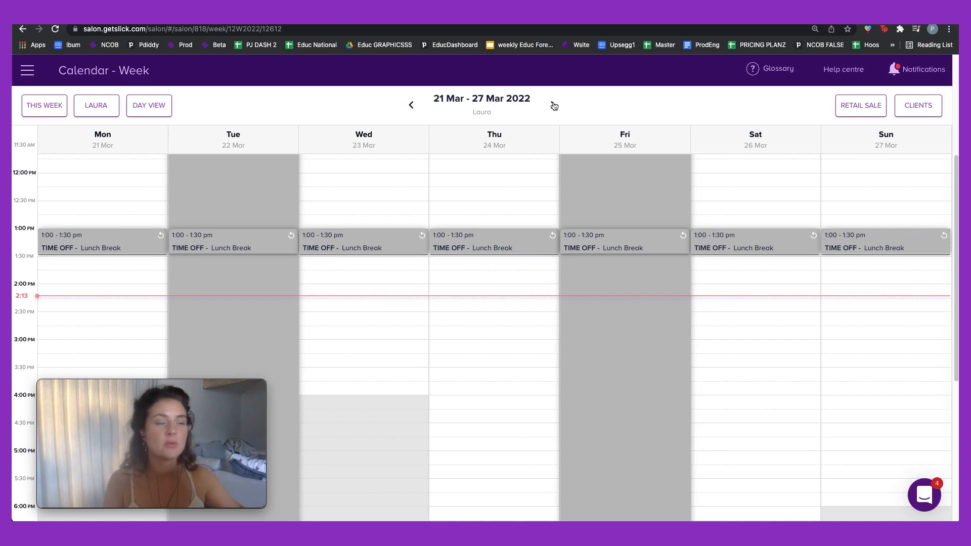
left_click(495, 246)
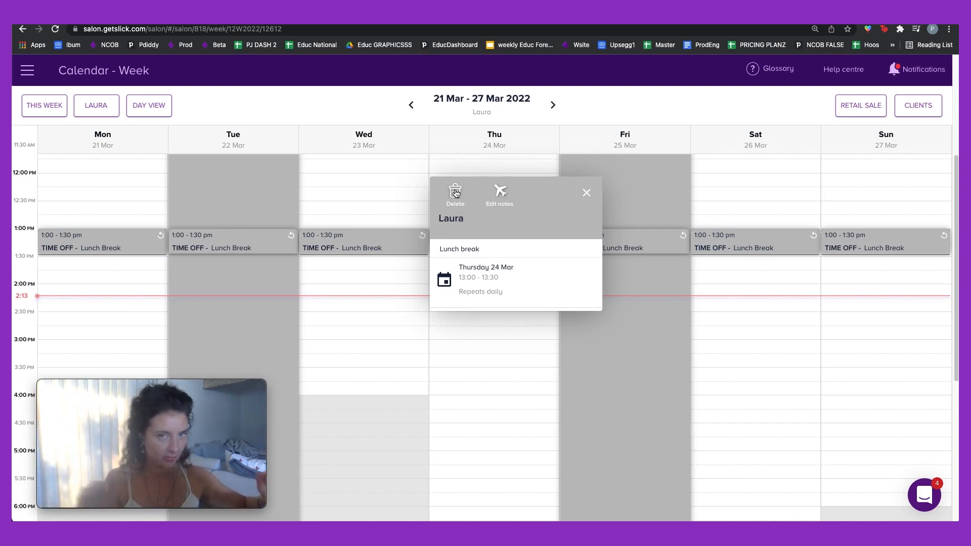
Step: Delete Thursday's lunch break, confirming YES and removing only that day's occurrence
left_click(455, 192)
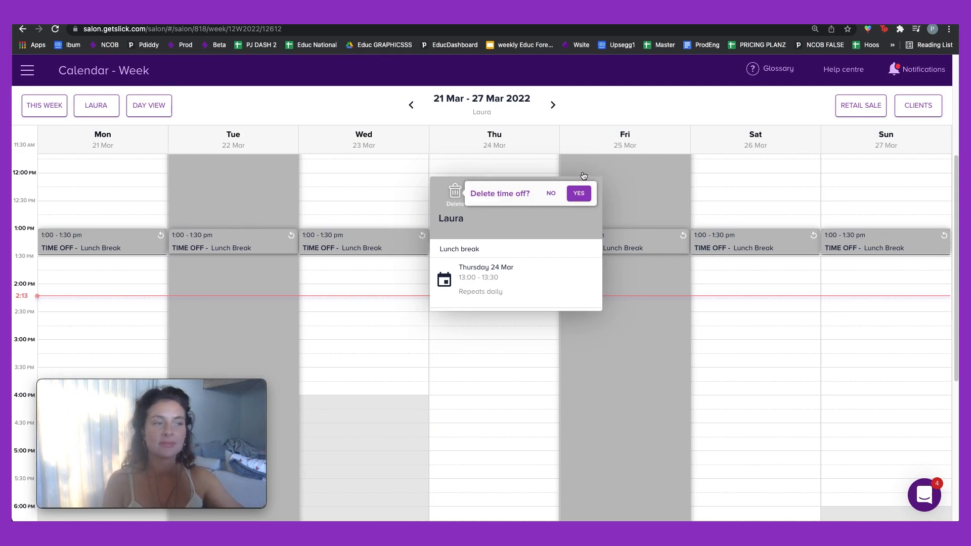
left_click(578, 194)
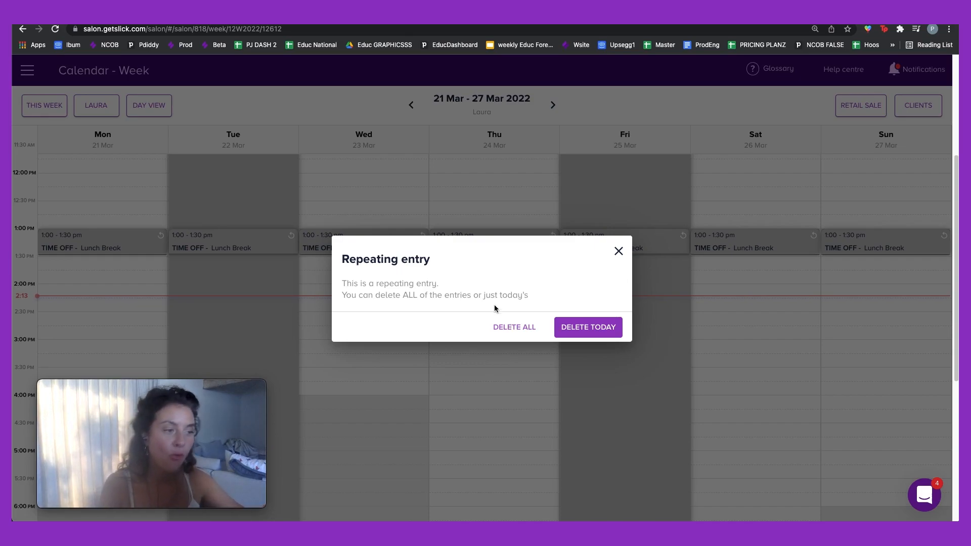
left_click(576, 324)
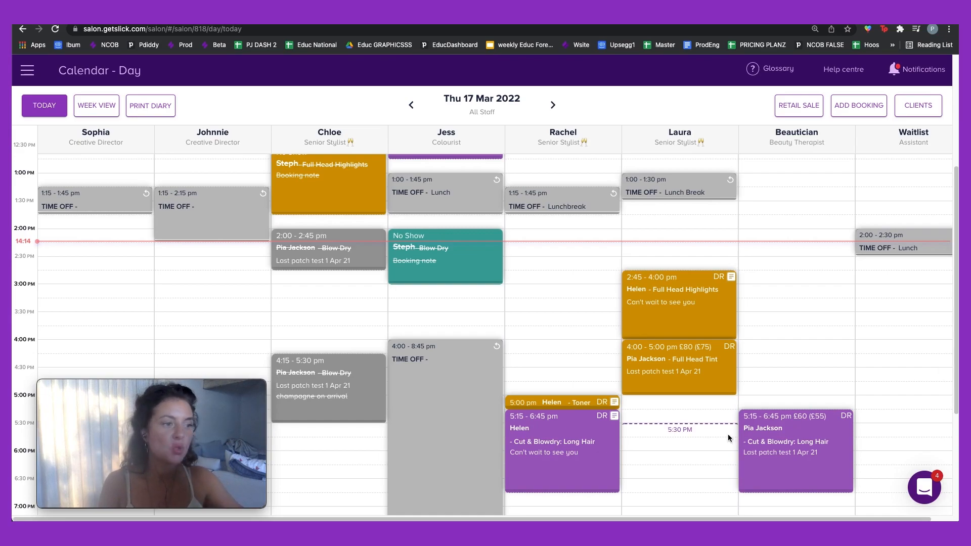
scroll(723, 430, "up", 5)
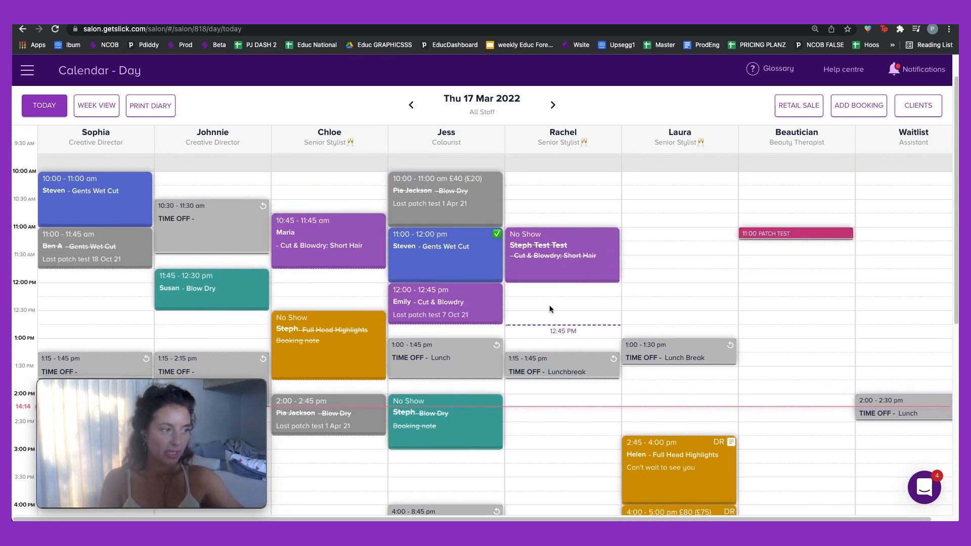
left_click(447, 423)
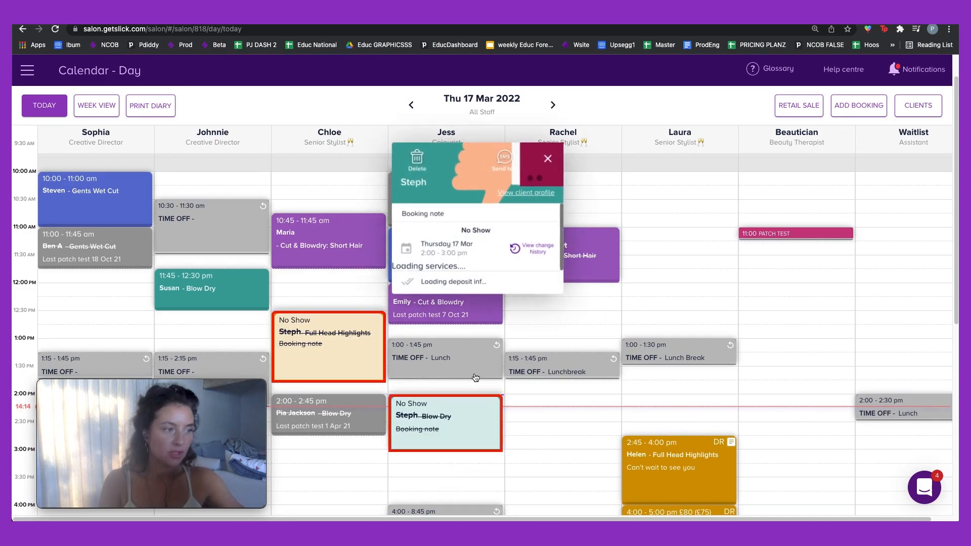
left_click(528, 193)
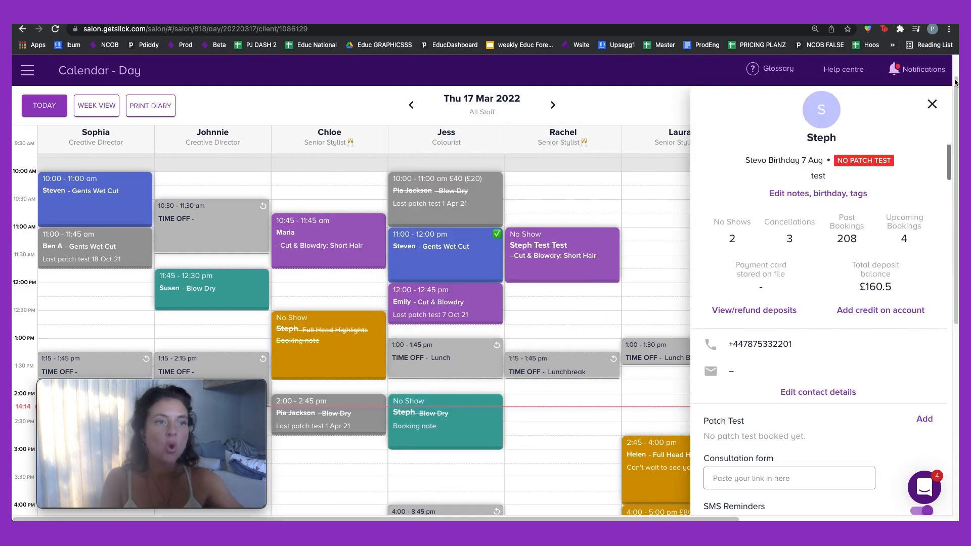
left_click(932, 105)
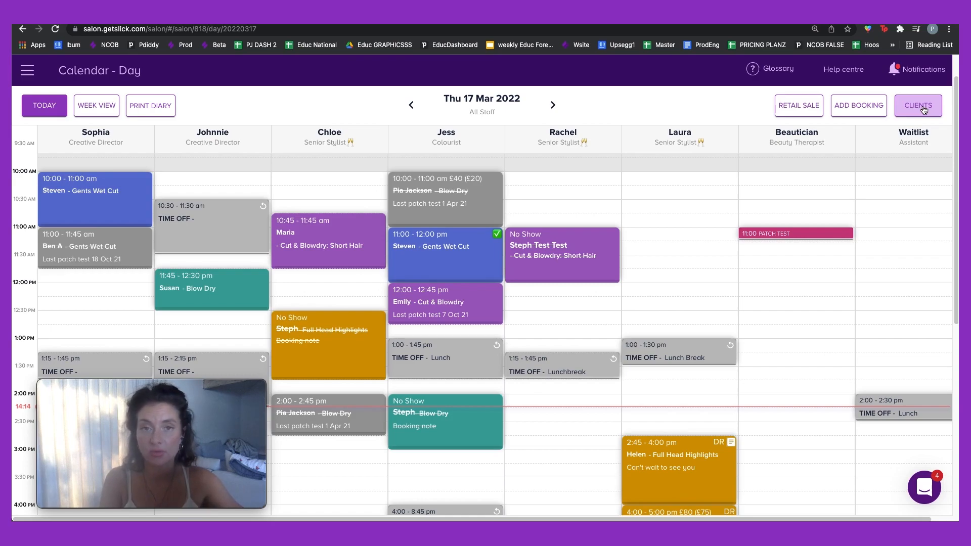
Step: Search the clients for the client's first name and open the matching profile
left_click(924, 109)
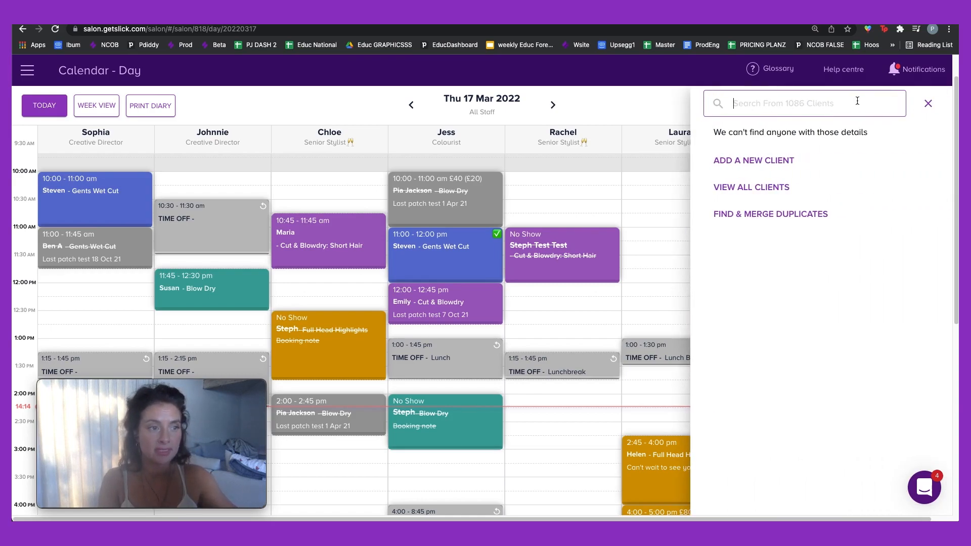
type("Steph")
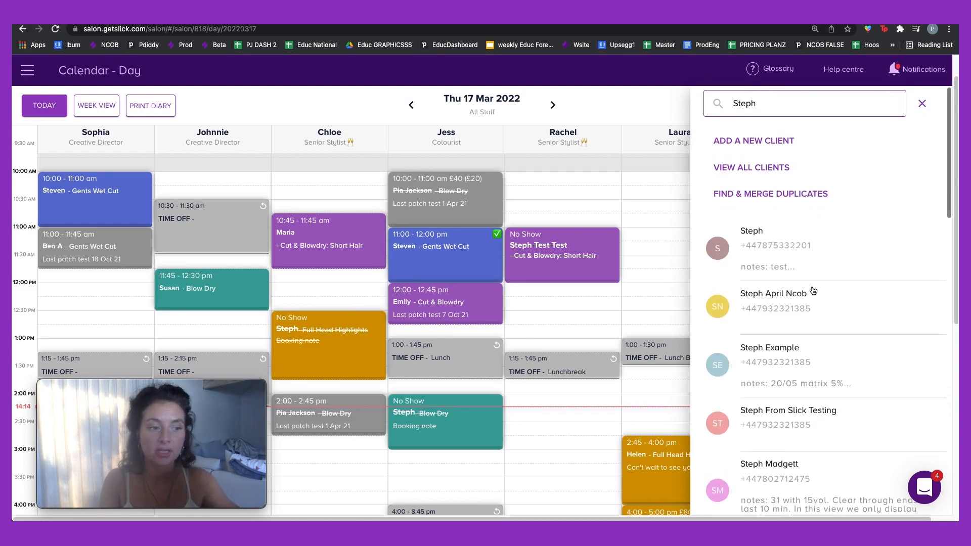
scroll(813, 291, "down", 3)
left_click(797, 403)
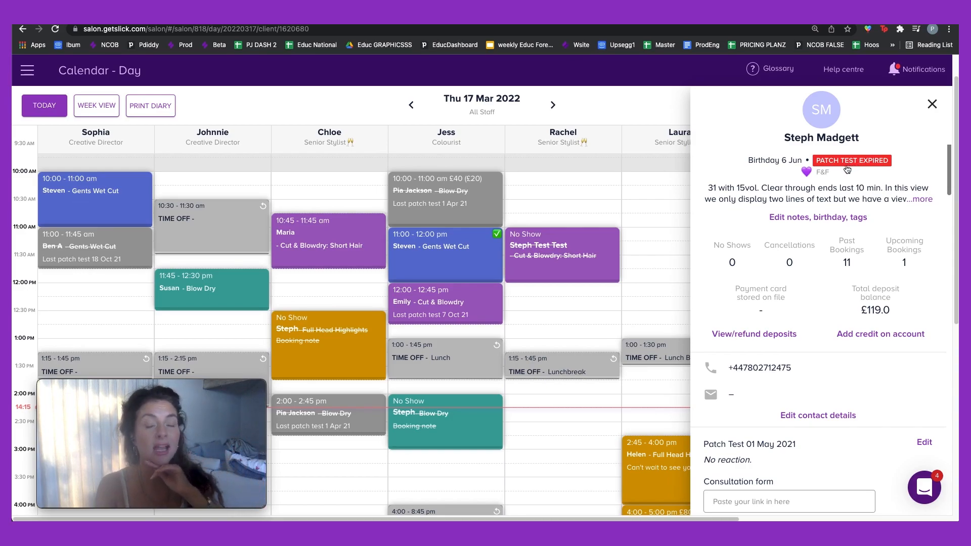
Step: Expand the client's full notes and open the form for editing notes, birthday and tags
left_click(921, 199)
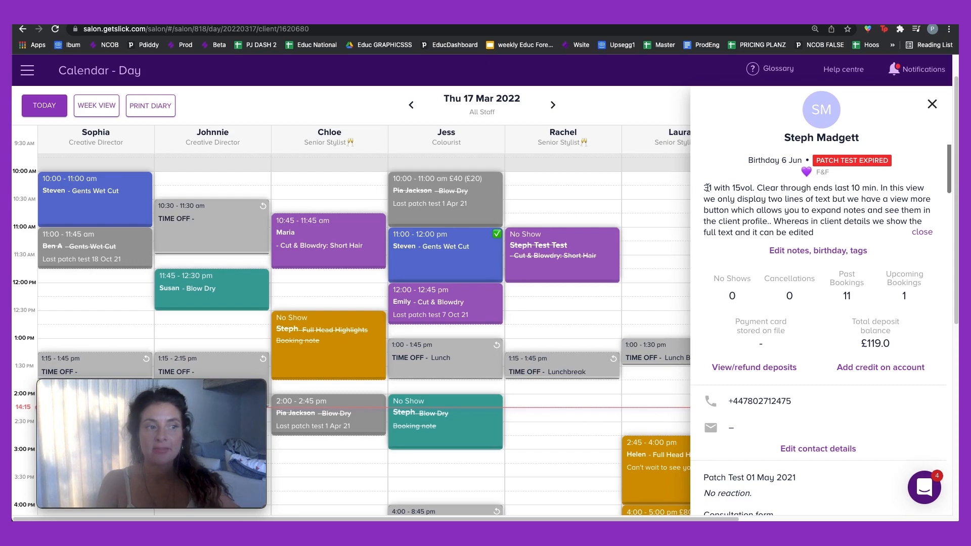
left_click(804, 251)
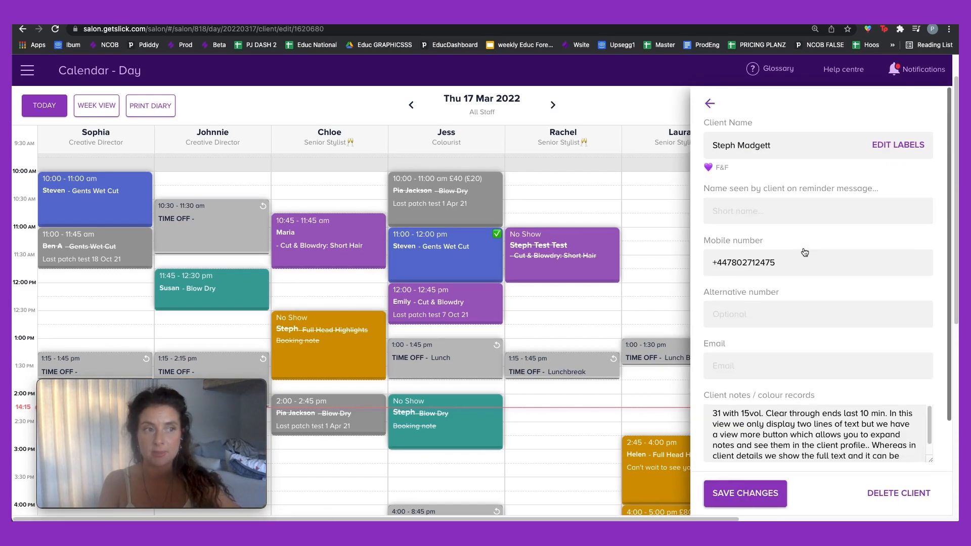
left_click(783, 146)
Step: Add the VIP and Loyalty labels alongside Friends & Family and confirm the choice
left_click(879, 148)
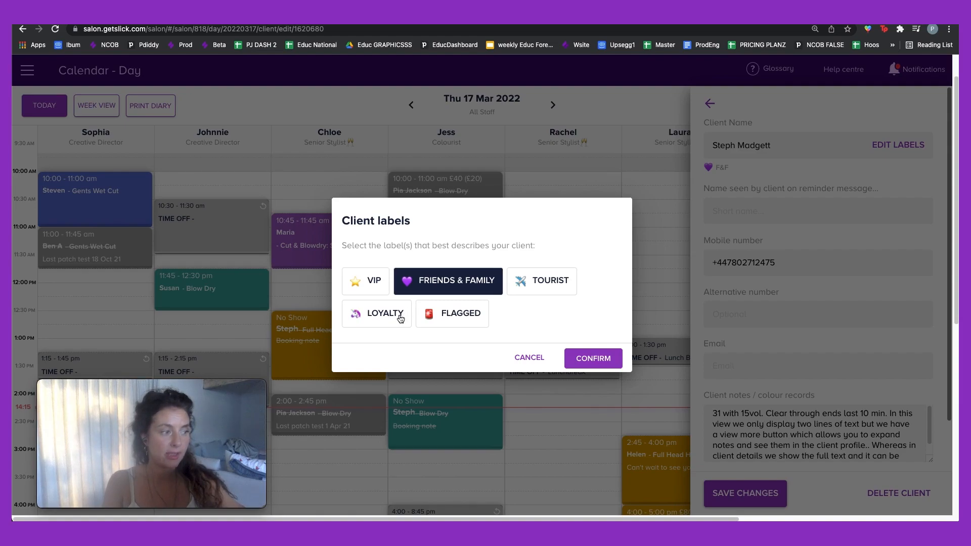
left_click(374, 282)
left_click(380, 311)
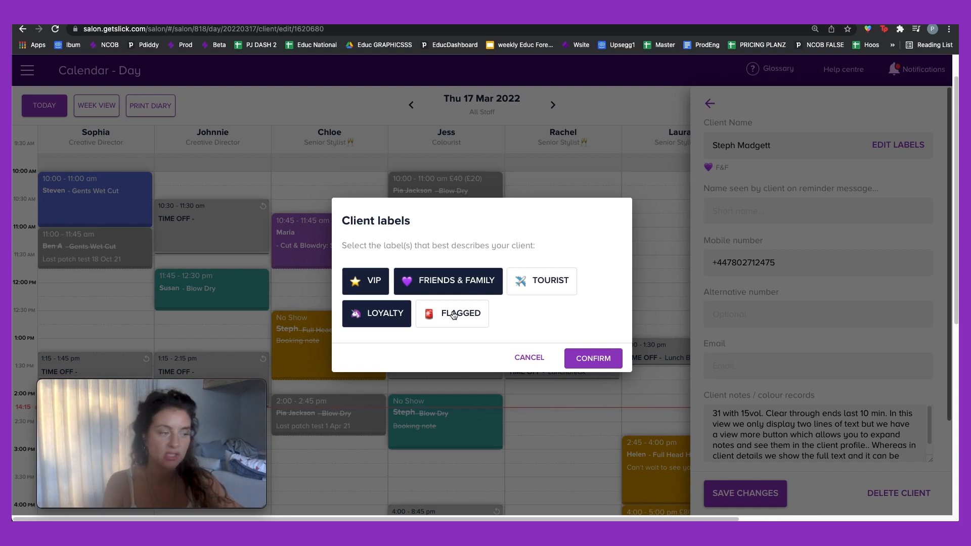
left_click(591, 362)
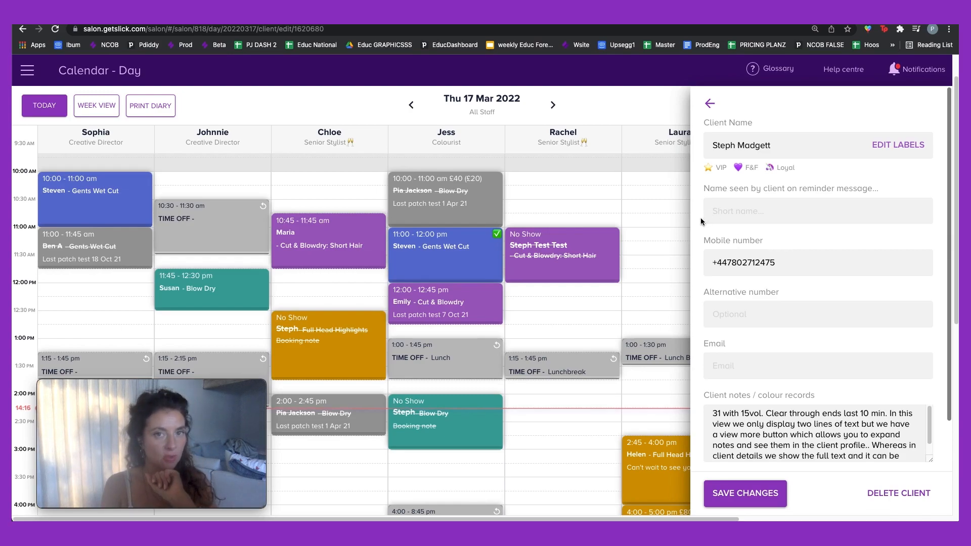
Step: Enter the client's first name as the name shown on reminder messages
left_click(730, 216)
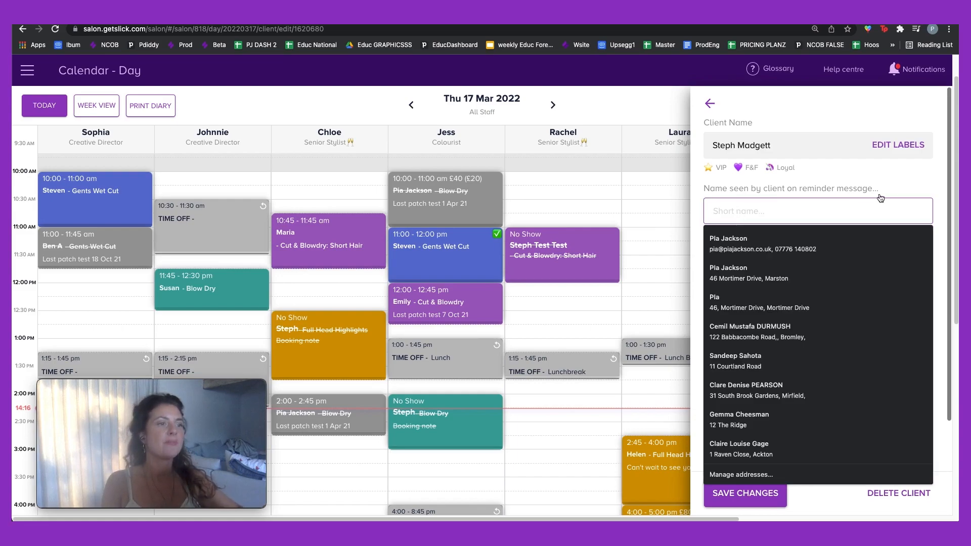
left_click(875, 172)
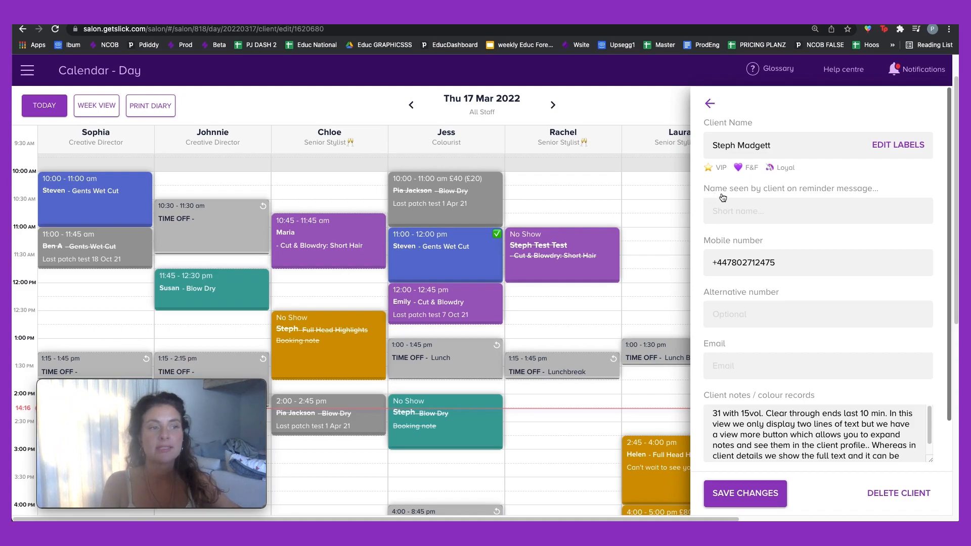
left_click(799, 207)
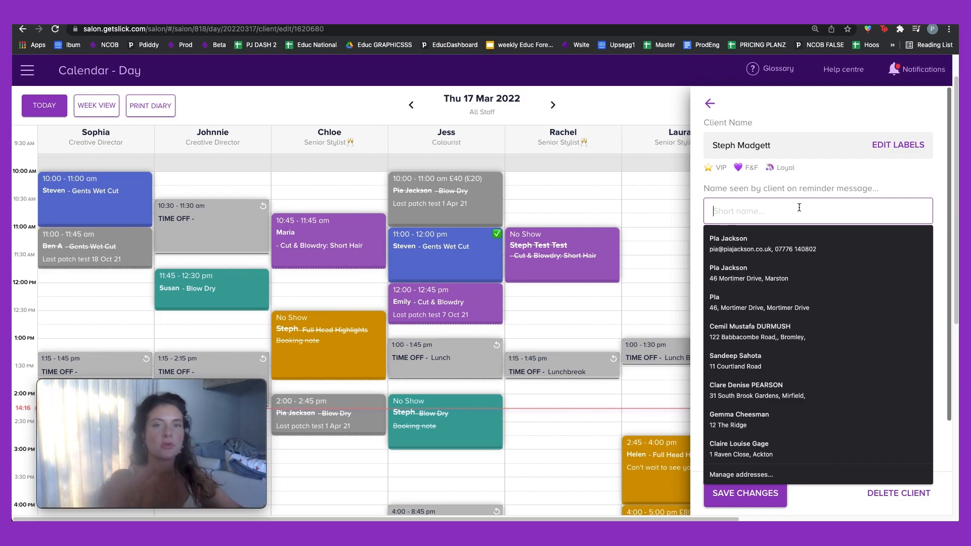
type("Steph")
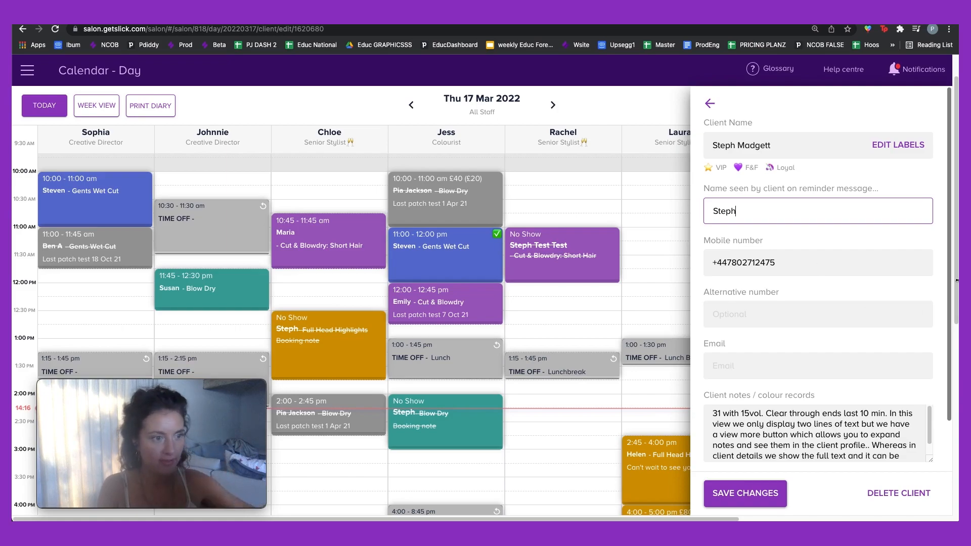
scroll(760, 407, "down", 4)
Step: Enter the client's email address in the Email field
left_click(772, 183)
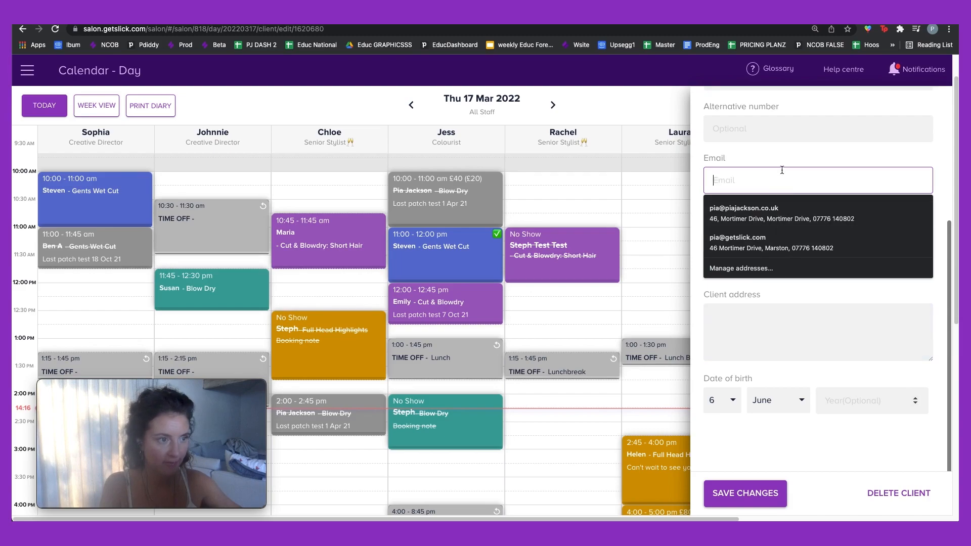
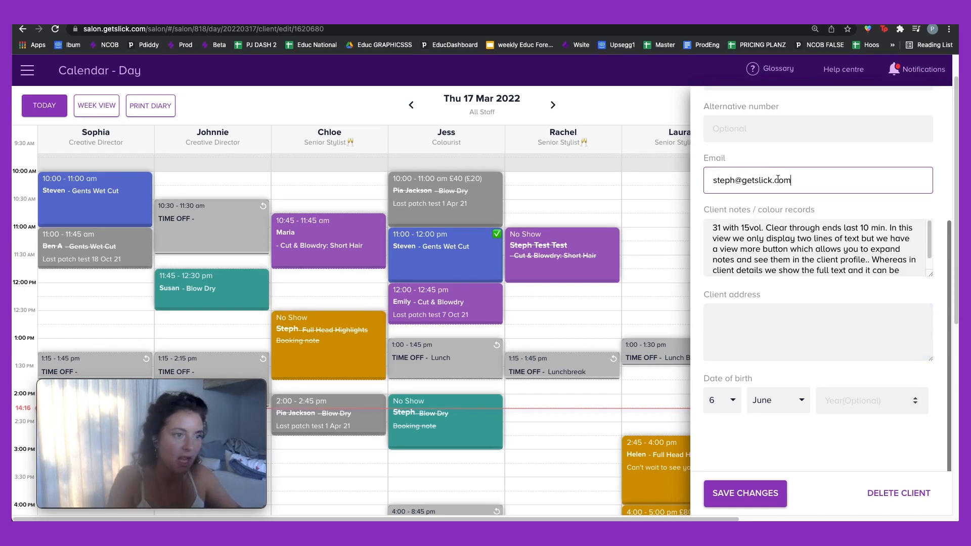
left_click(800, 230)
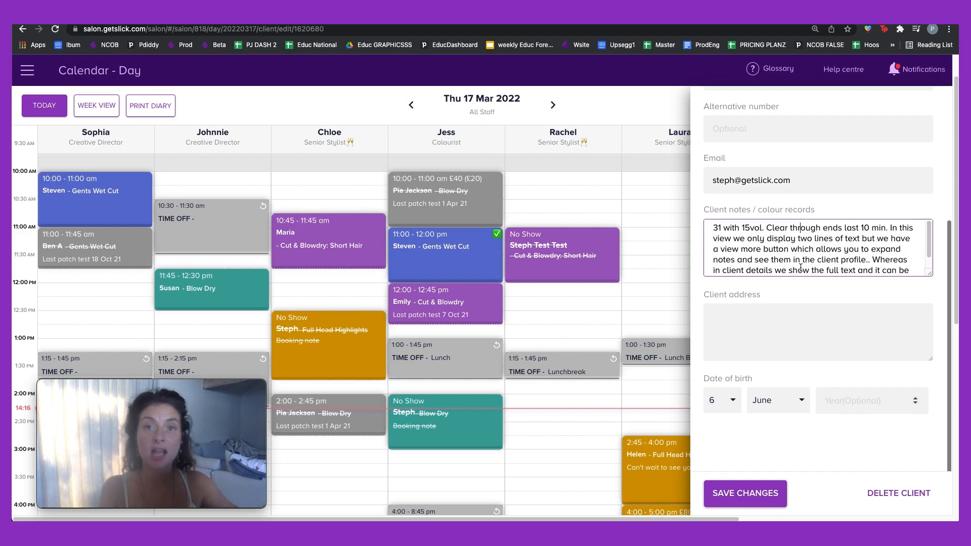
scroll(800, 267, "down", 1)
scroll(756, 265, "up", 1)
Step: Prefix the client notes with '17/3 - 5 vol 20% dollop of majirel.' and save the changes
left_click(709, 228)
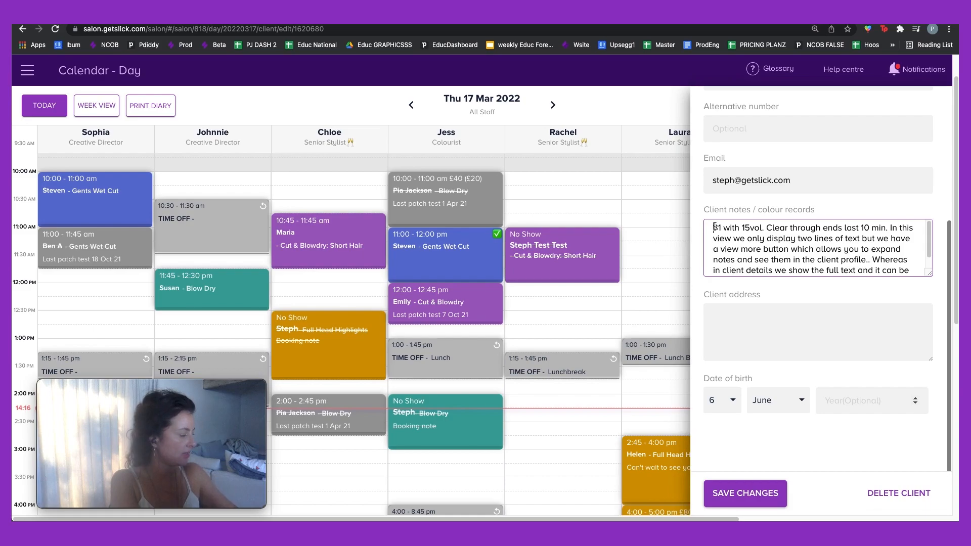
type("17")
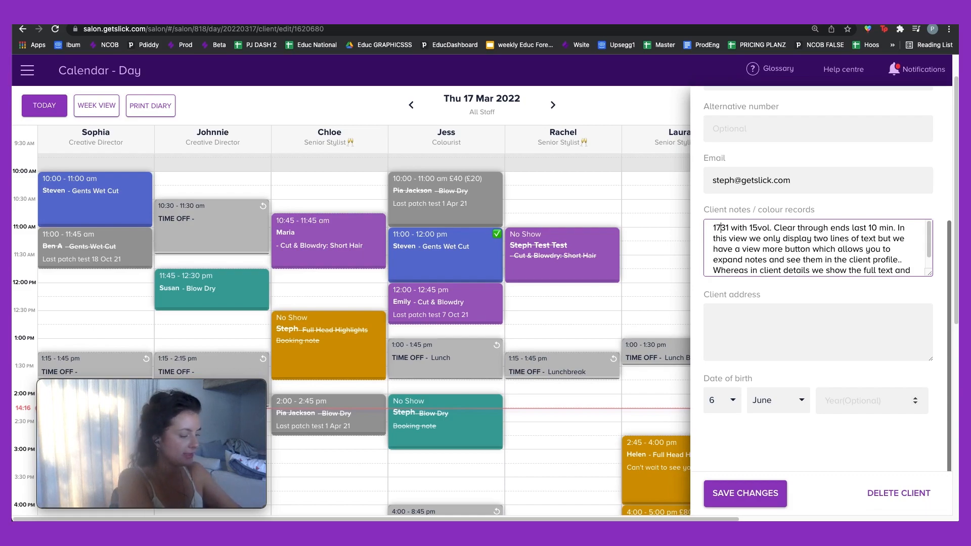
type("/3 - 5 vol 205")
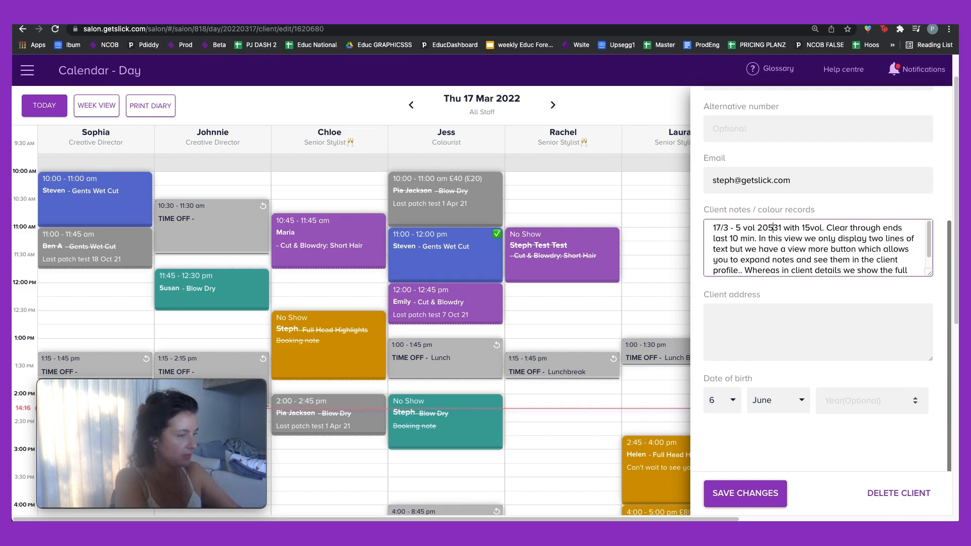
key("BackSpace")
type("% dollop of")
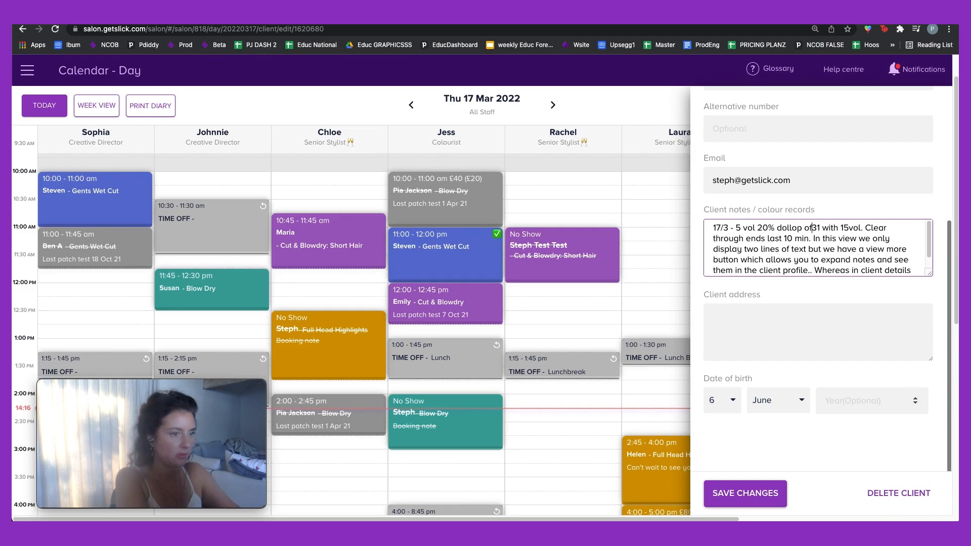
type(" majire")
type(";")
key("BackSpace")
key("BackSpace")
type("l.")
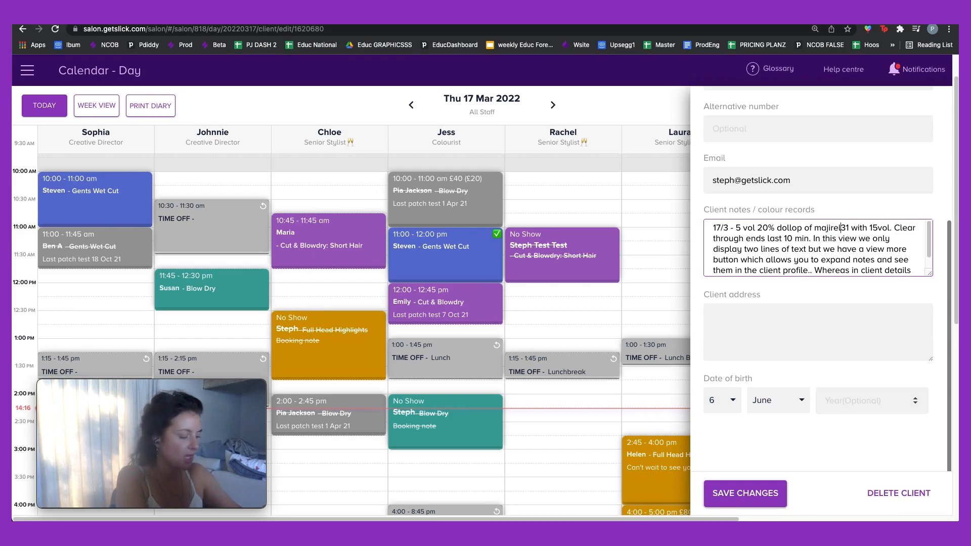
left_click(716, 318)
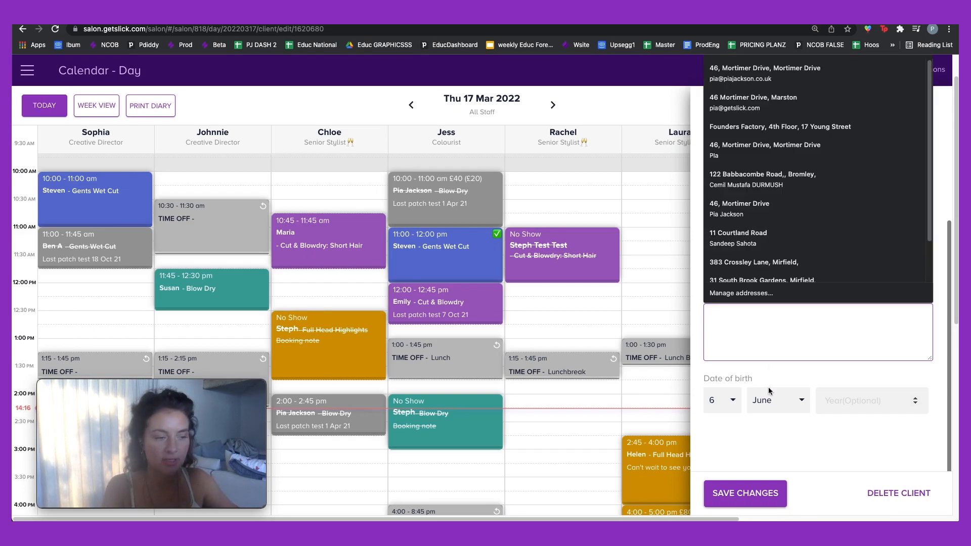
left_click(757, 492)
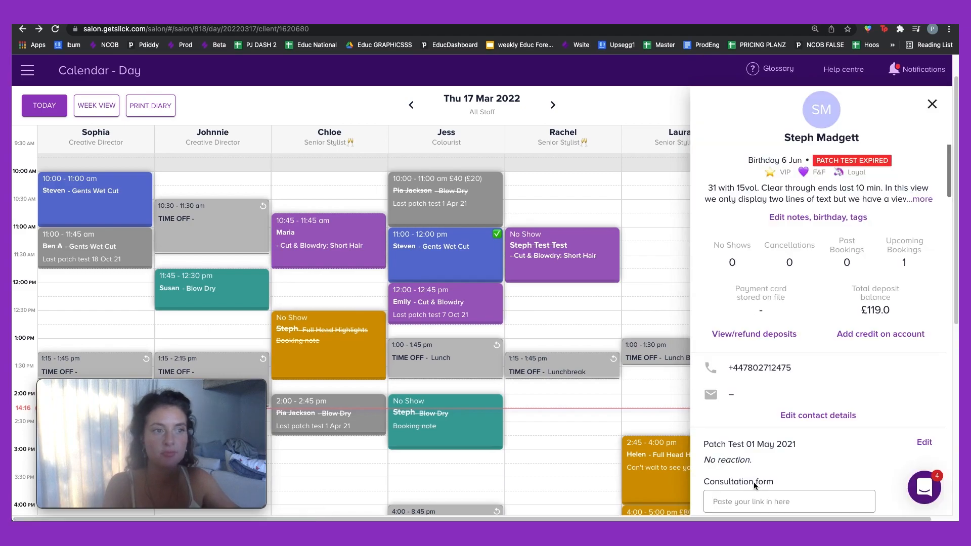
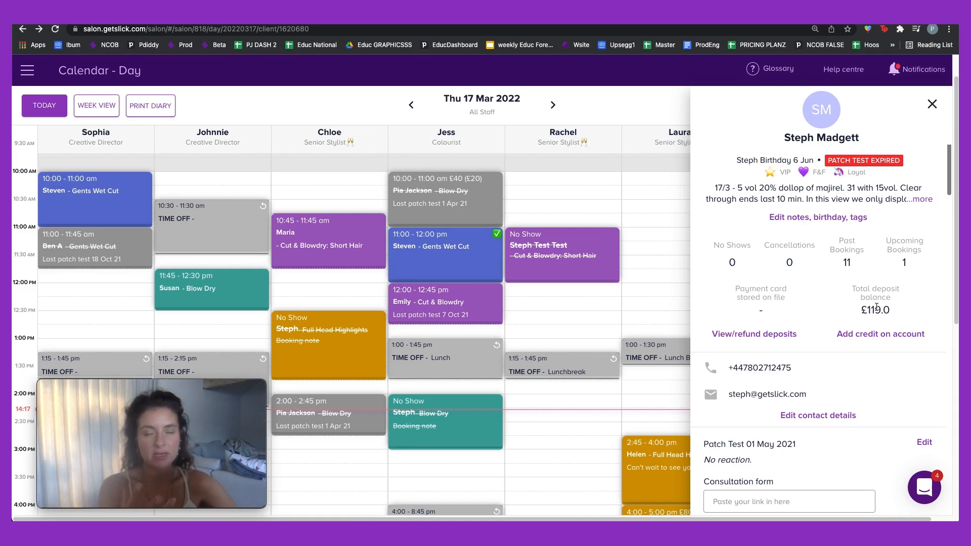
Step: Edit the client's patch test and change its test date to 17 March 2022
scroll(812, 359, "down", 3)
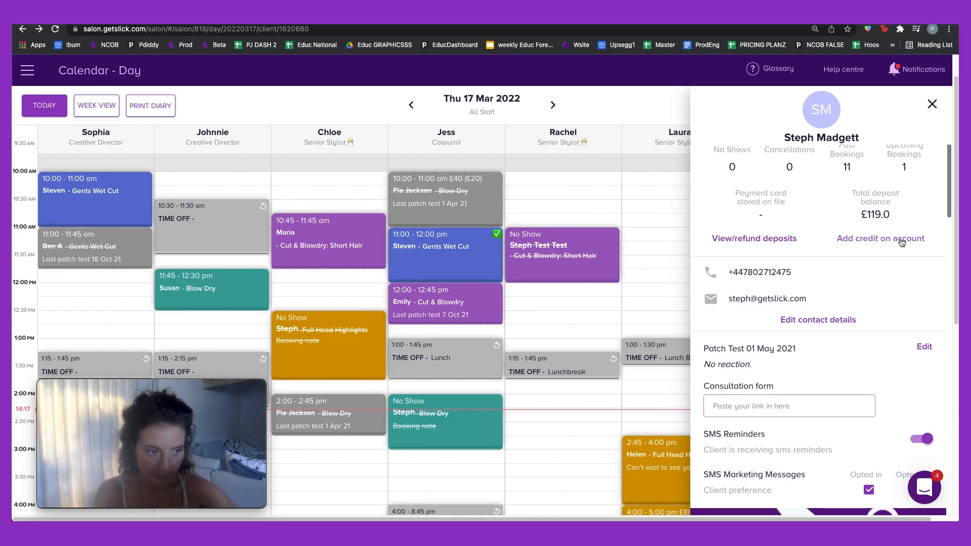
scroll(833, 296, "down", 1)
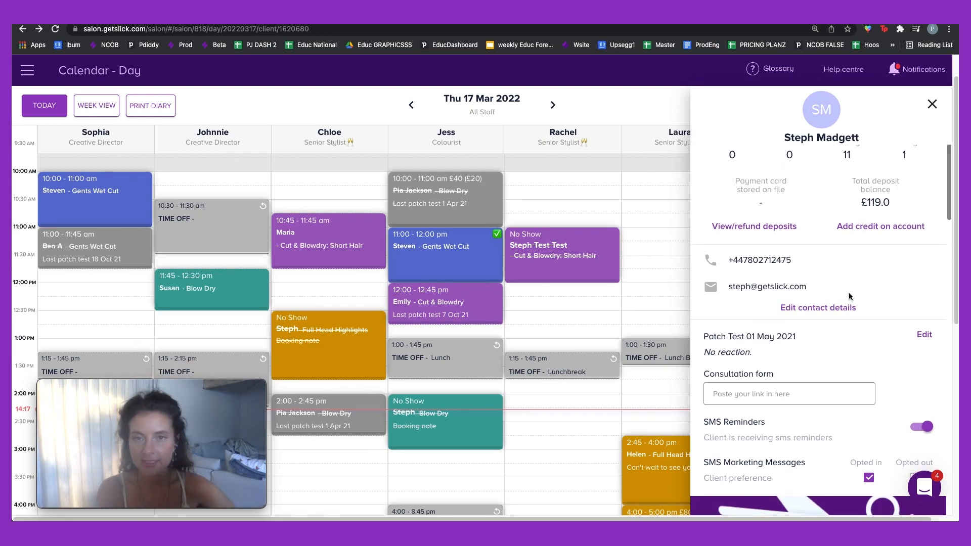
scroll(849, 292, "down", 3)
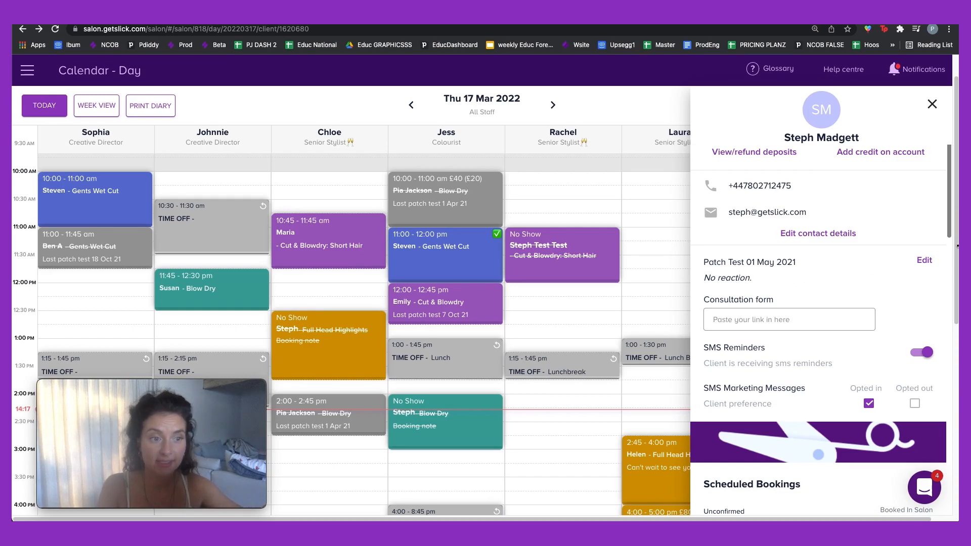
left_click(924, 260)
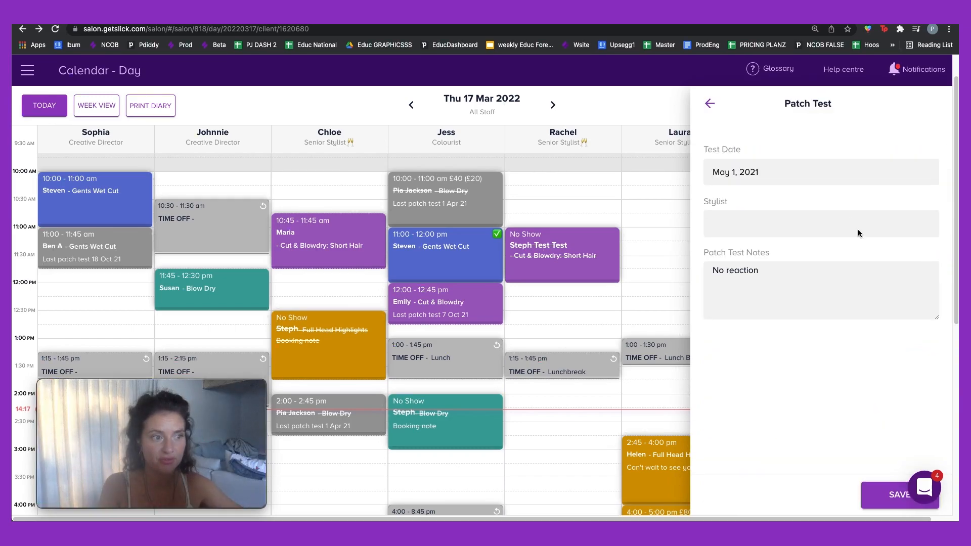
left_click(724, 172)
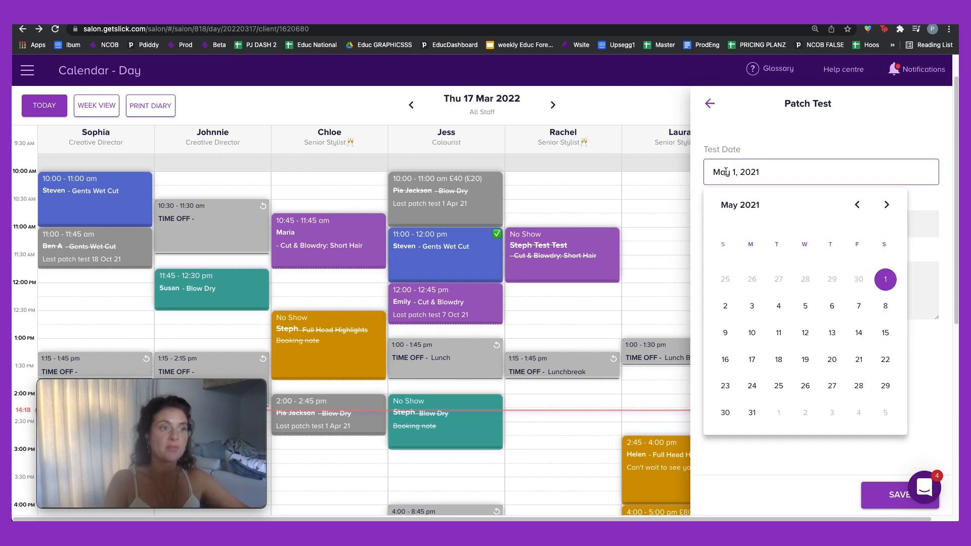
left_click(889, 207)
left_click(889, 207)
left_click(889, 206)
left_click(889, 206)
left_click(889, 206)
left_click(889, 207)
left_click(889, 207)
left_click(889, 207)
left_click(889, 206)
left_click(889, 206)
left_click(889, 206)
left_click(860, 208)
left_click(831, 332)
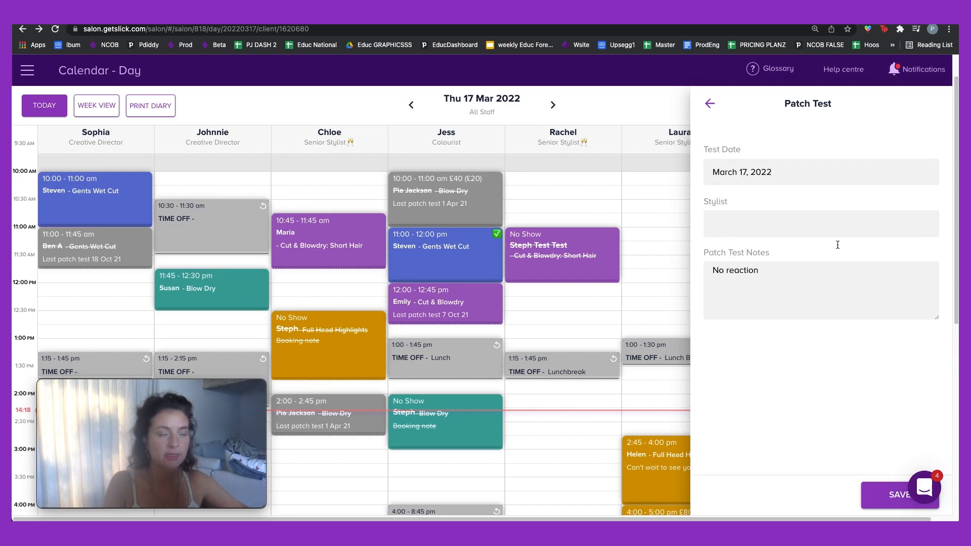
Step: Enter the stylist who performed the patch test and save it
left_click(794, 237)
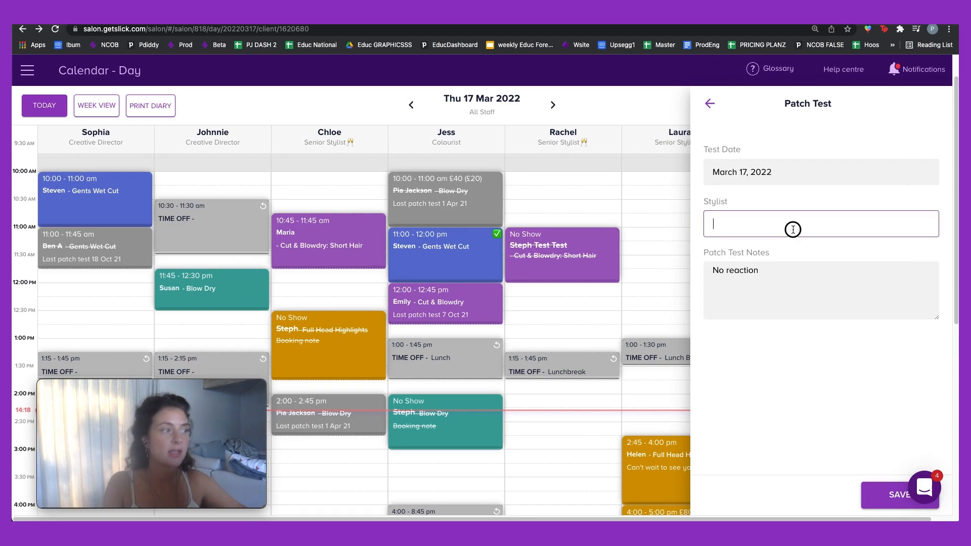
type("Sophia")
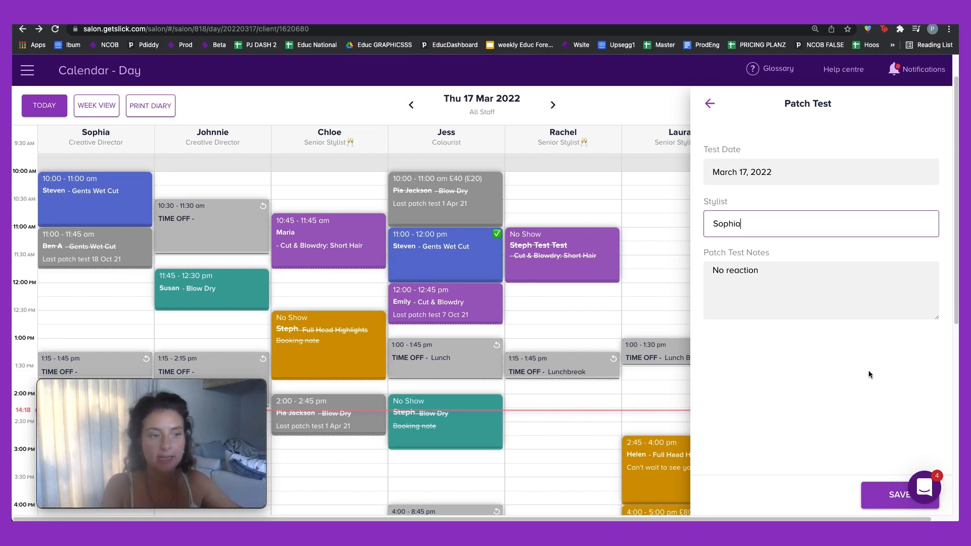
left_click(889, 498)
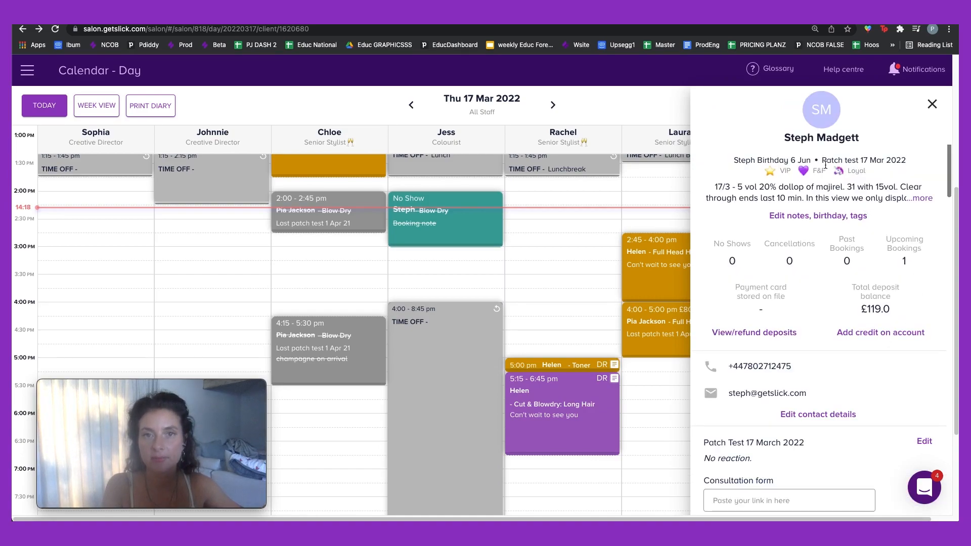
scroll(829, 282, "down", 4)
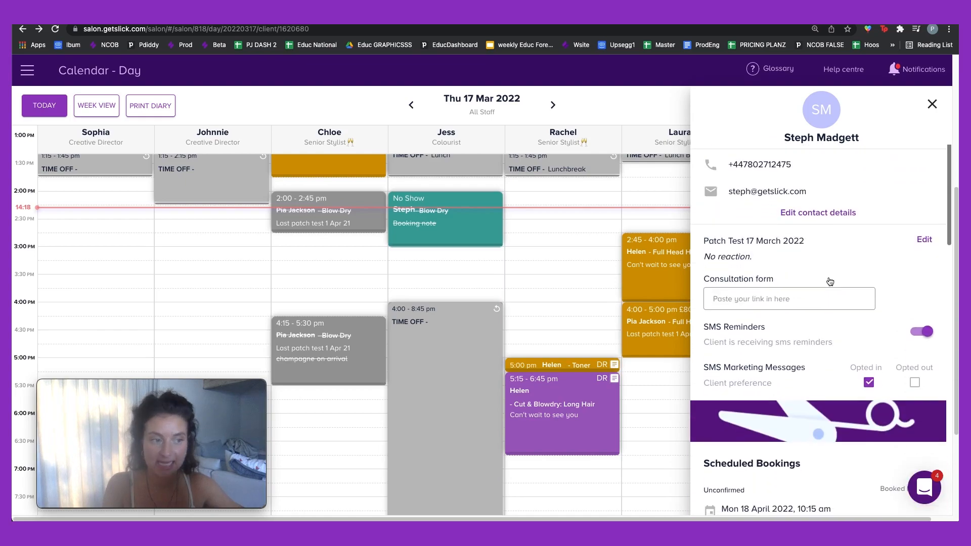
scroll(830, 282, "down", 1)
left_click(814, 282)
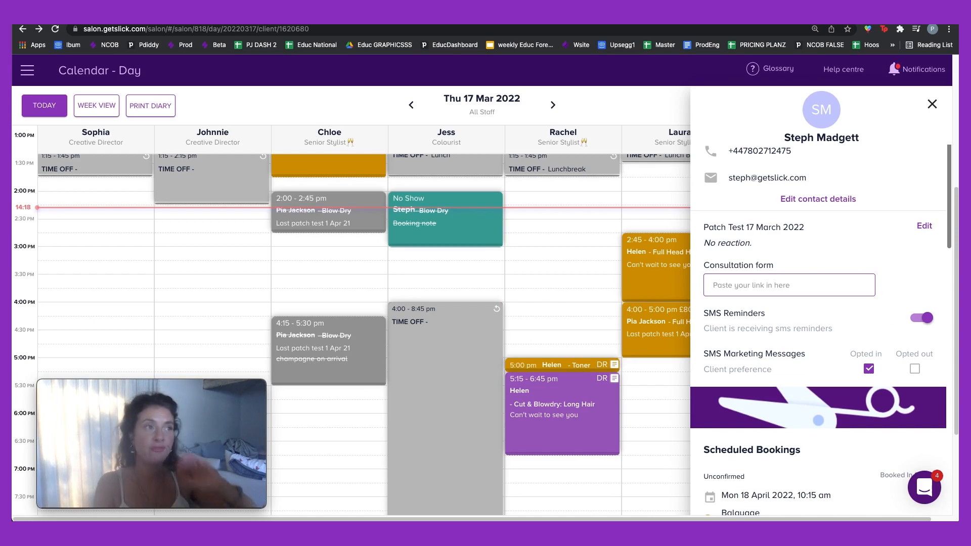
scroll(910, 350, "down", 1)
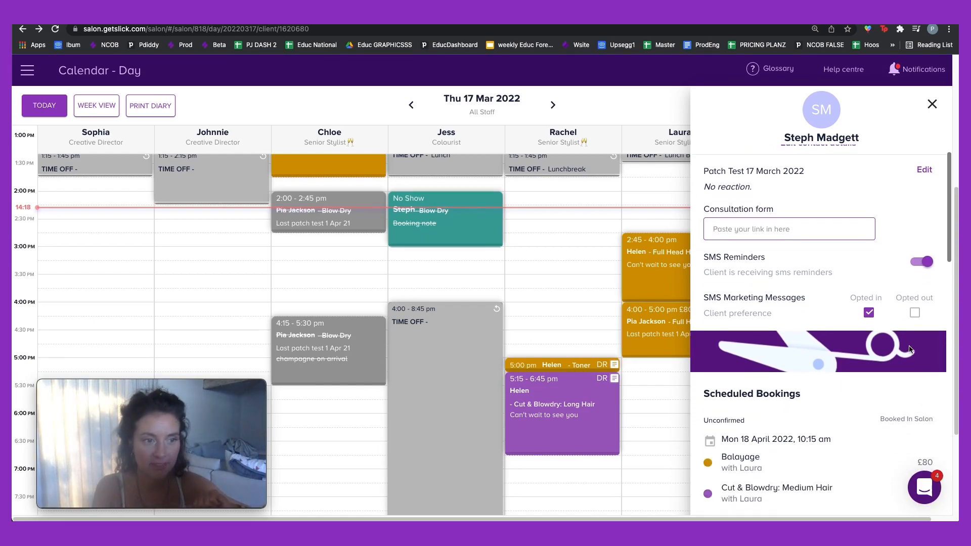
scroll(913, 262, "up", 5)
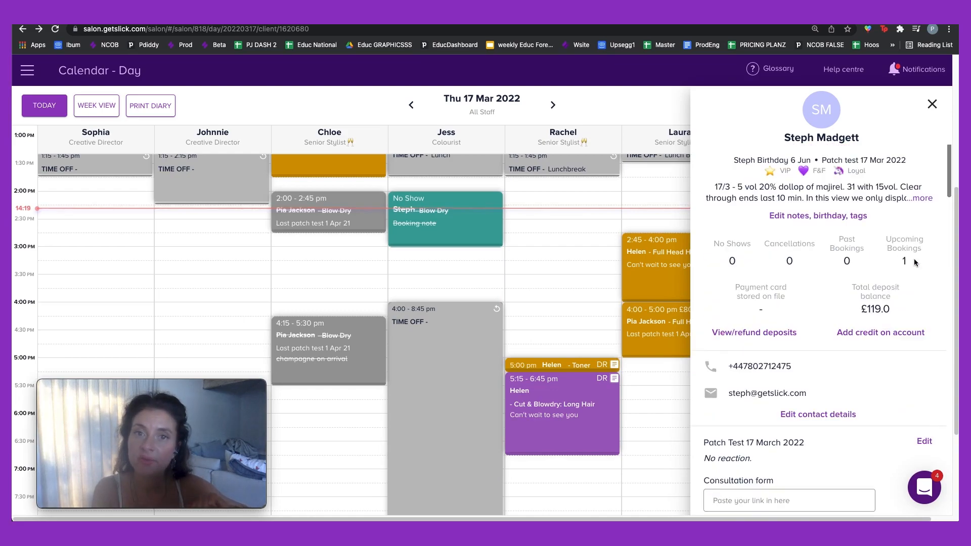
scroll(918, 324, "down", 5)
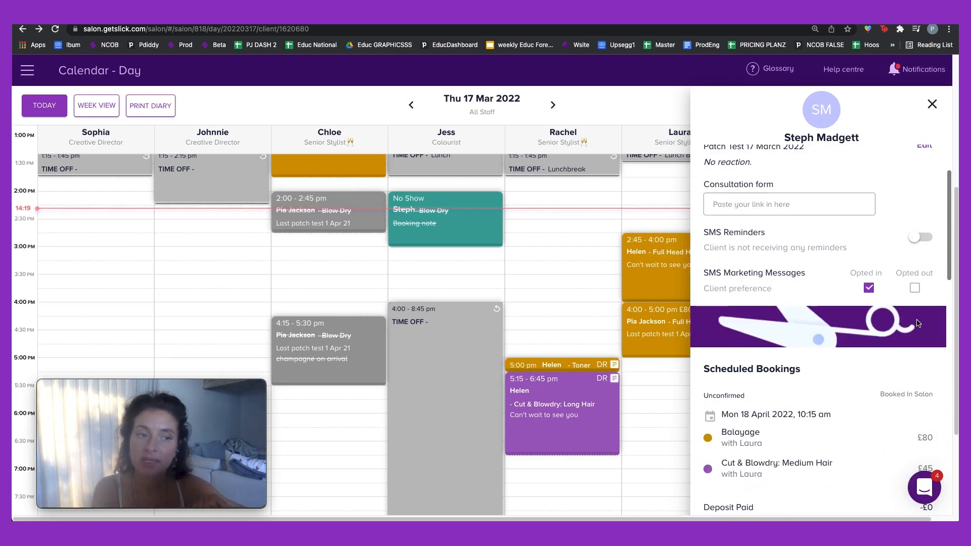
scroll(920, 238, "up", 5)
scroll(910, 332, "down", 6)
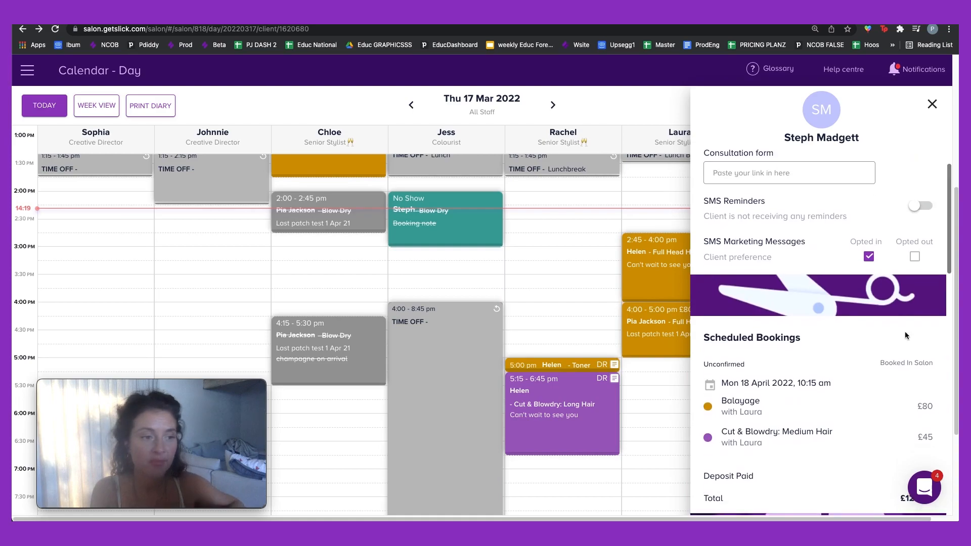
scroll(905, 336, "up", 6)
scroll(904, 340, "down", 10)
scroll(901, 342, "up", 4)
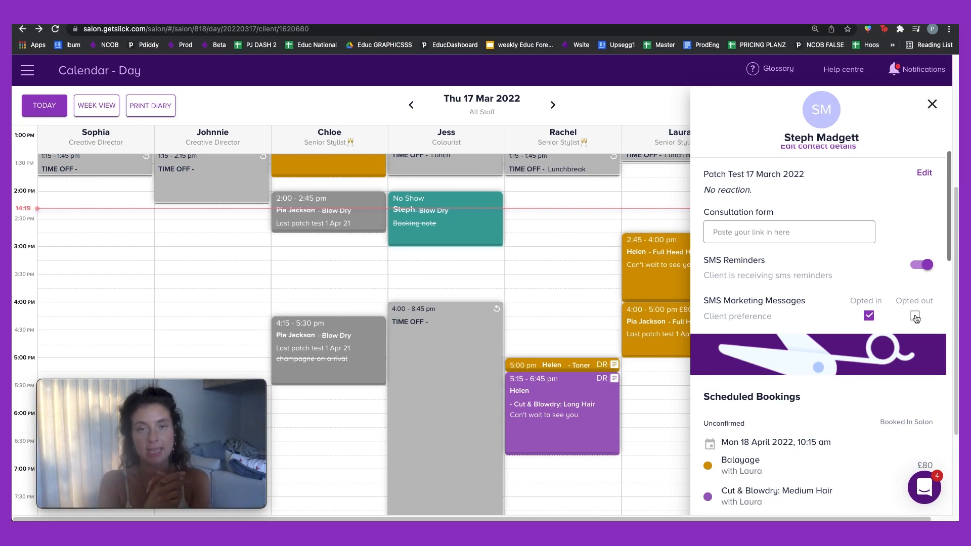
Step: Check the 2 February 2021 booking in the client's history, then close the client profile
scroll(835, 334, "down", 4)
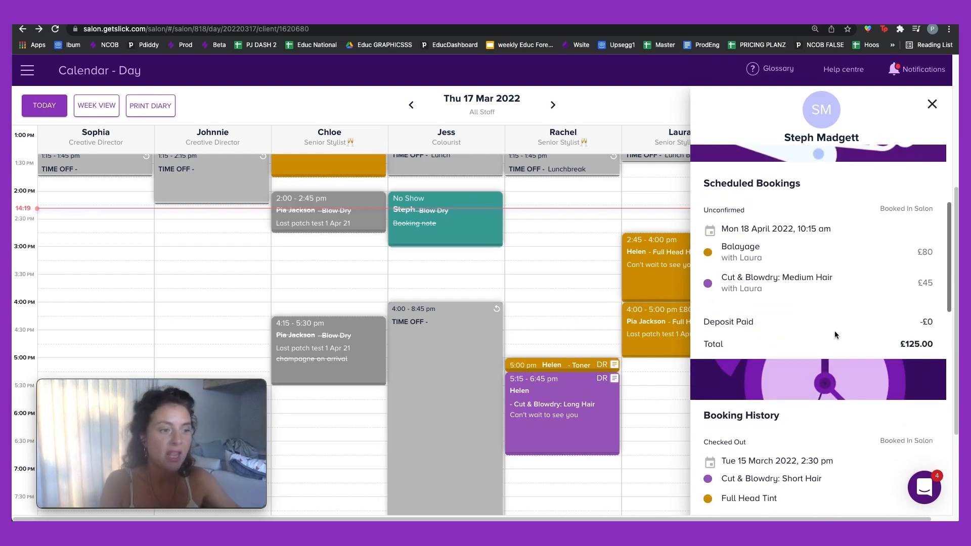
scroll(835, 335, "down", 7)
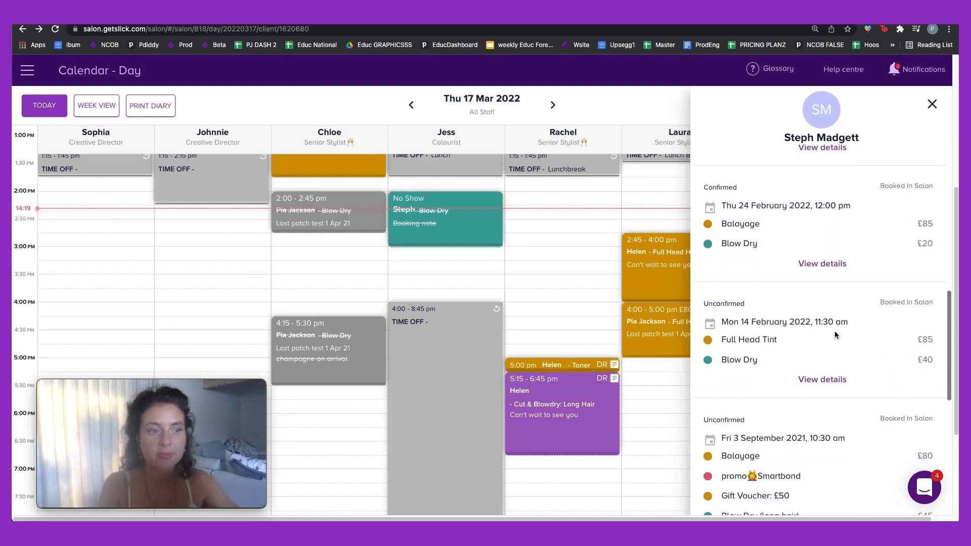
scroll(835, 336, "up", 2)
scroll(835, 336, "down", 14)
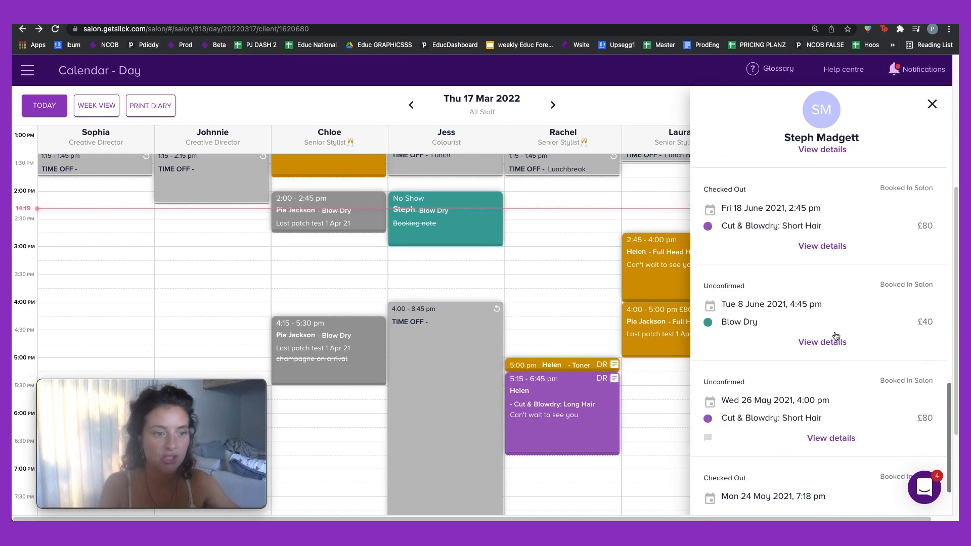
scroll(836, 337, "down", 1)
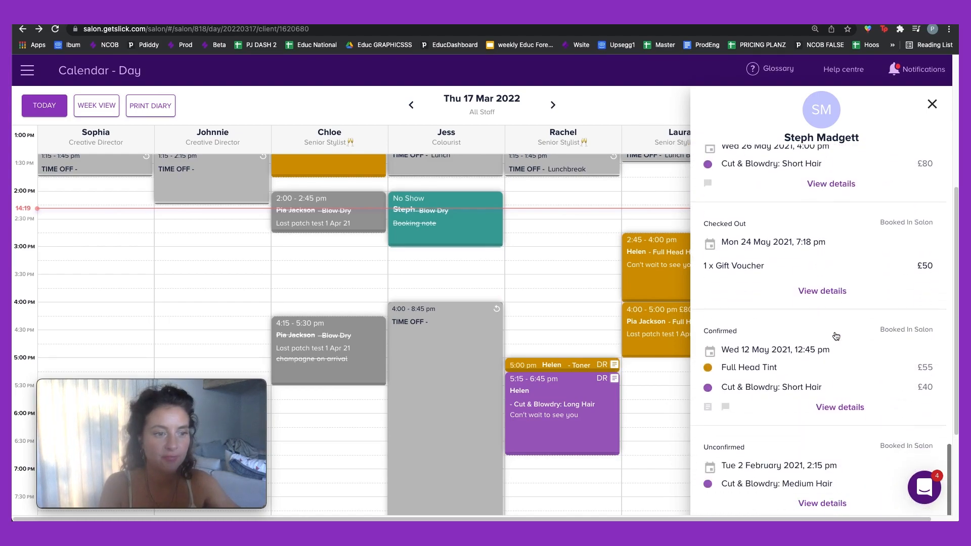
left_click(822, 504)
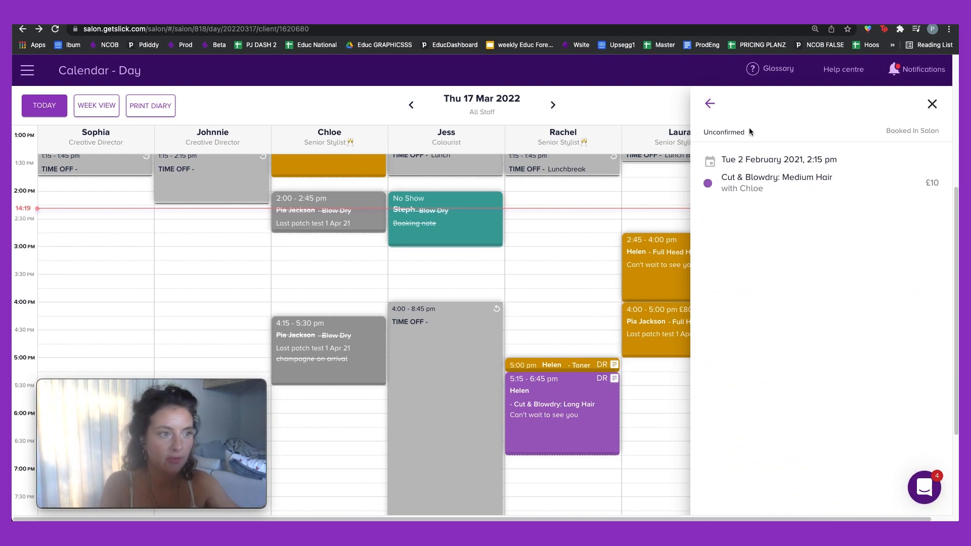
left_click(710, 104)
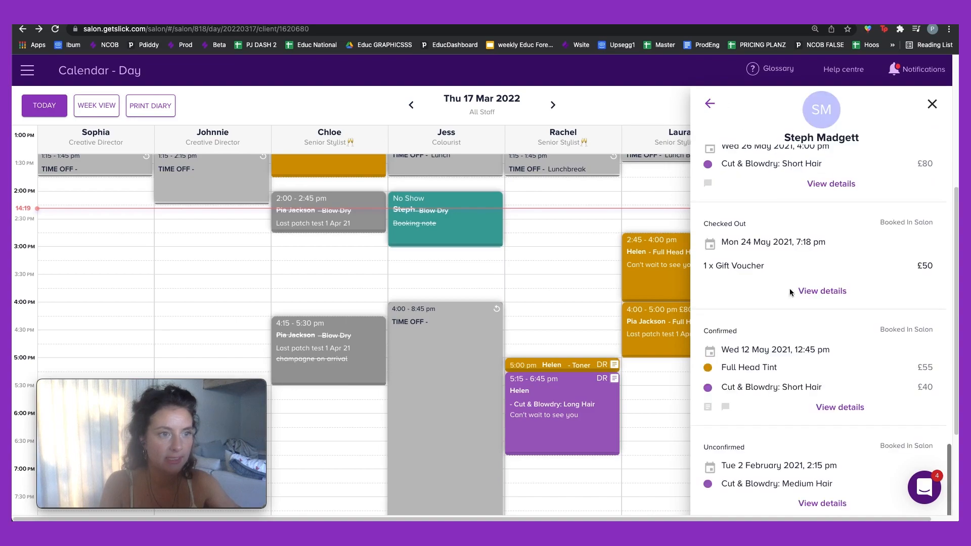
left_click(807, 503)
left_click(711, 108)
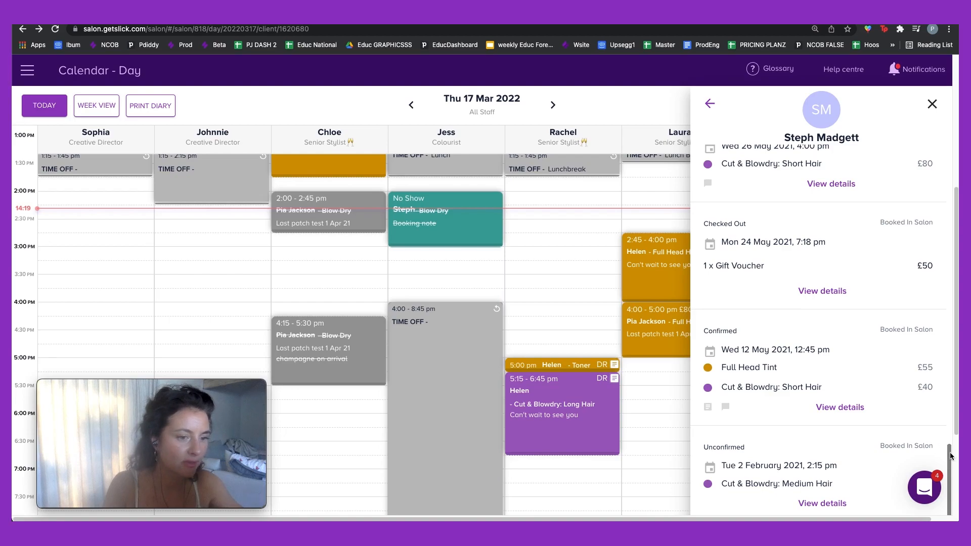
left_click_drag(947, 451, 948, 167)
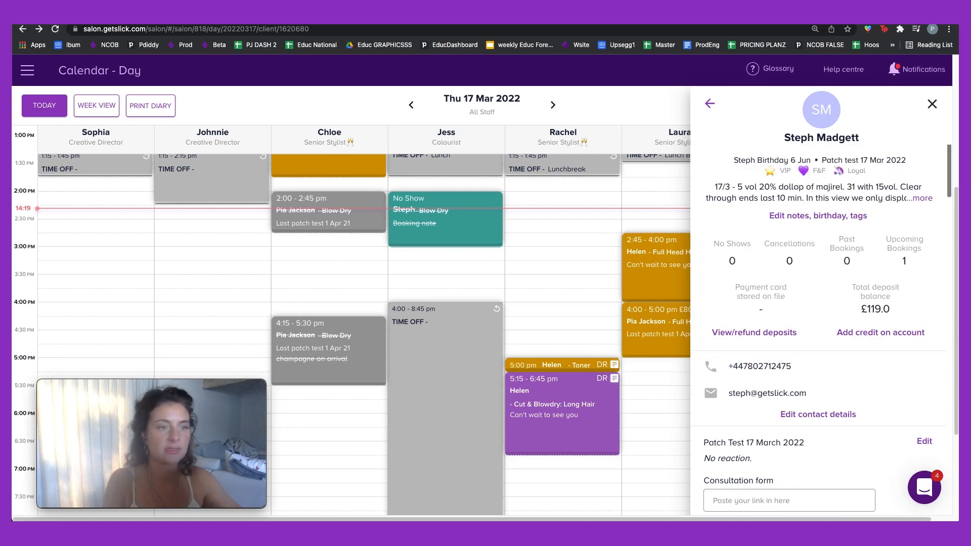
left_click(932, 104)
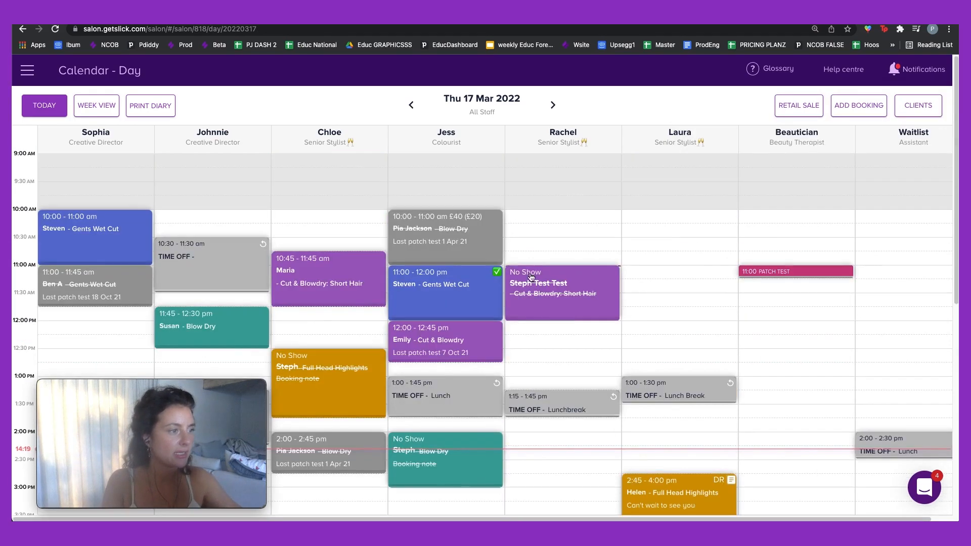
Step: Open the profile of the 10:00 Blow Dry client and scroll through her booking history
left_click(480, 249)
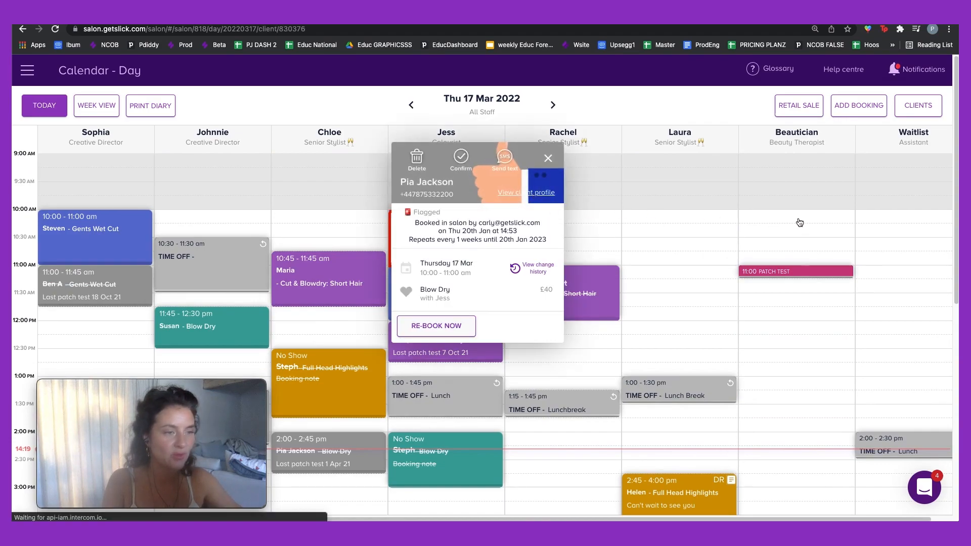
left_click(535, 196)
scroll(850, 260, "down", 5)
scroll(850, 259, "down", 5)
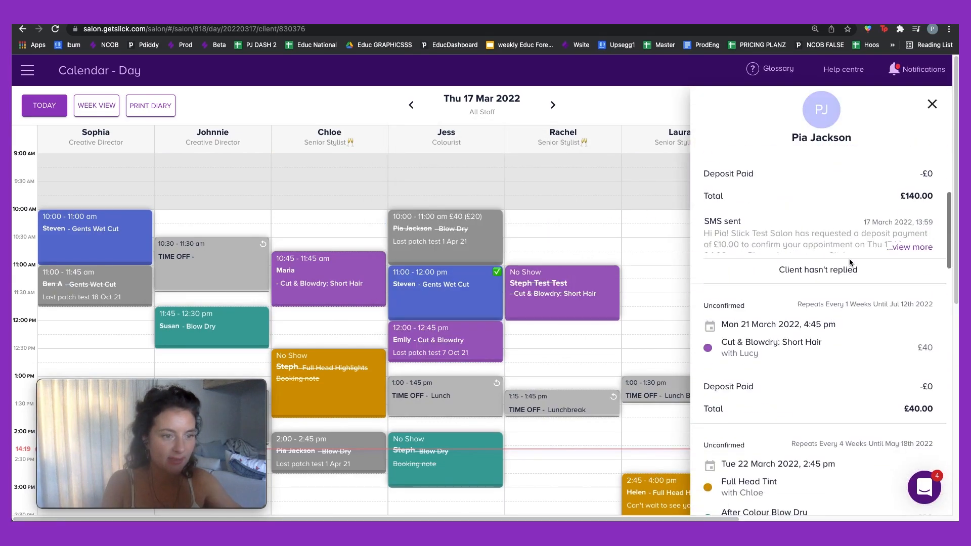
scroll(850, 259, "up", 5)
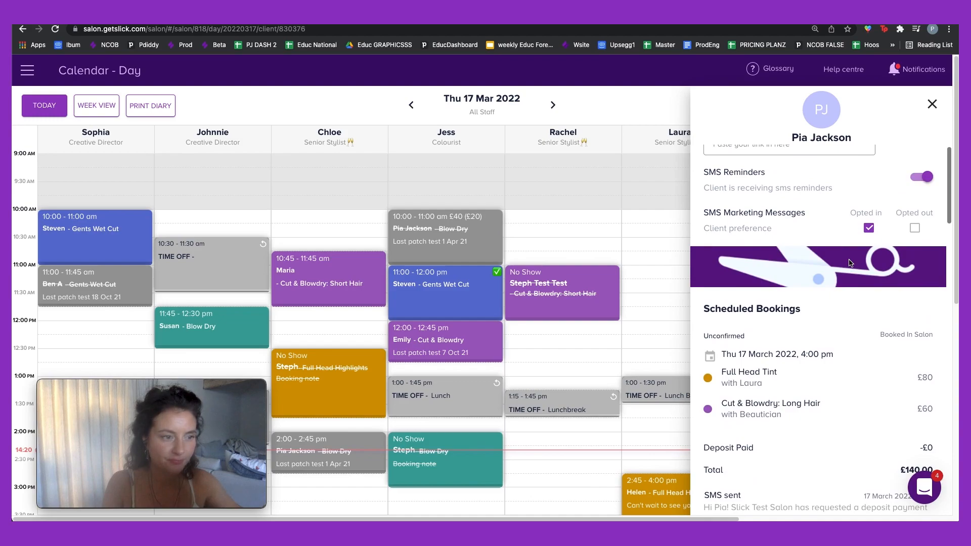
scroll(848, 261, "down", 5)
scroll(848, 259, "down", 15)
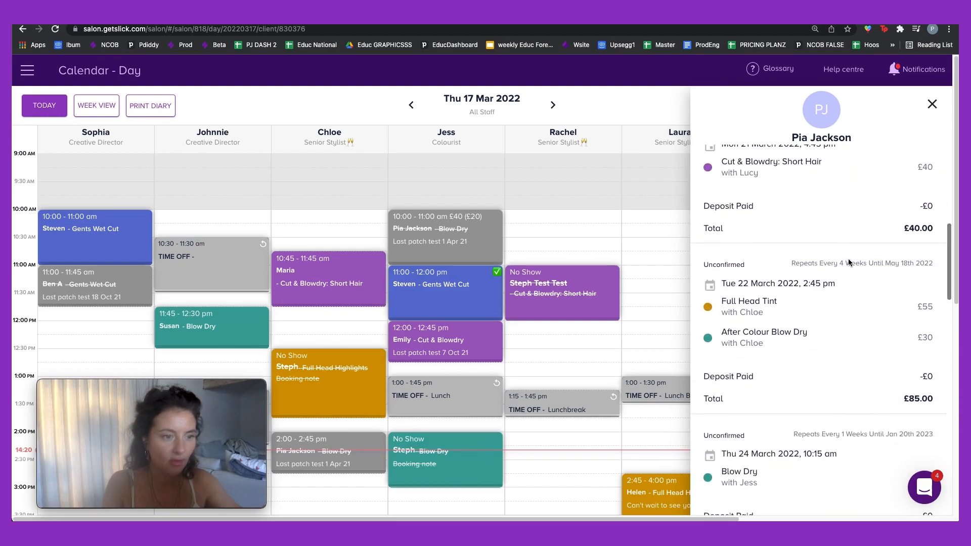
scroll(848, 262, "down", 4)
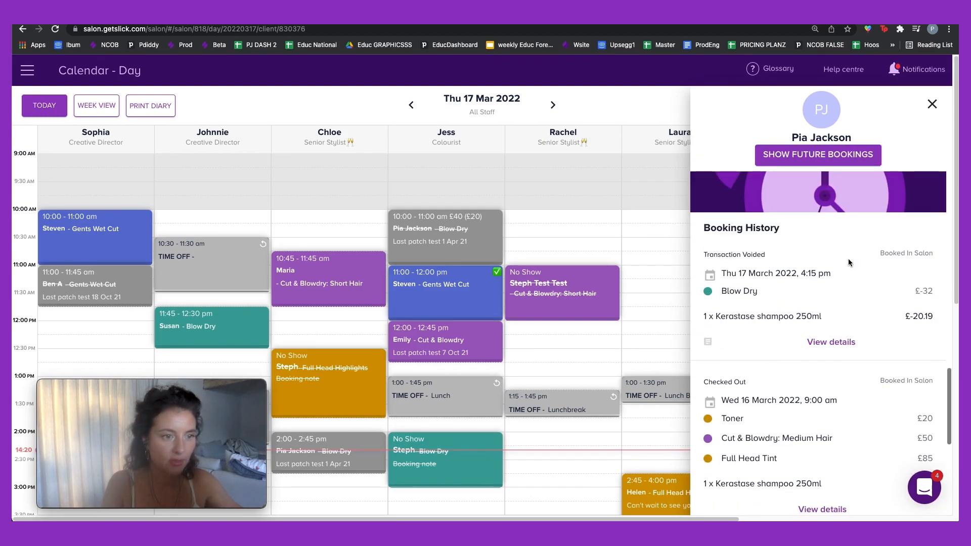
scroll(848, 259, "down", 7)
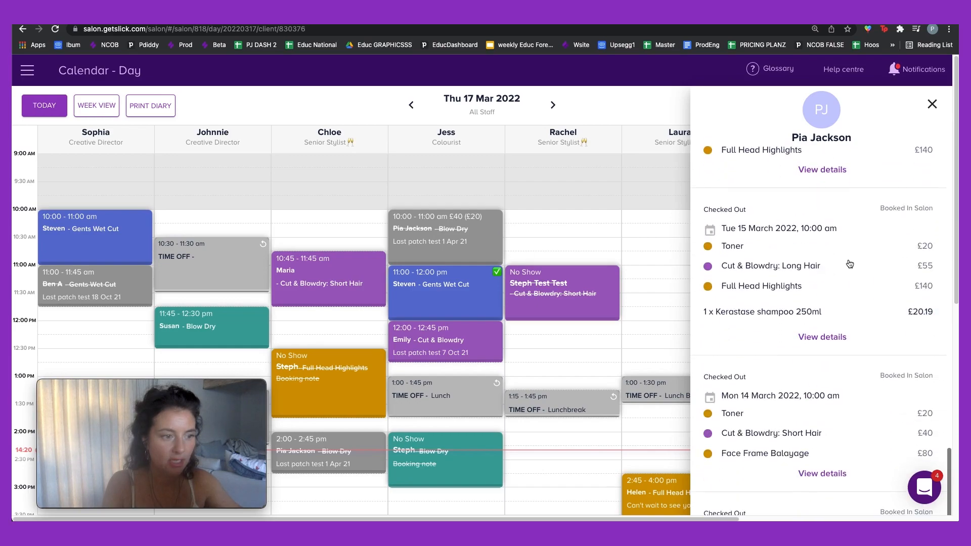
scroll(849, 263, "up", 5)
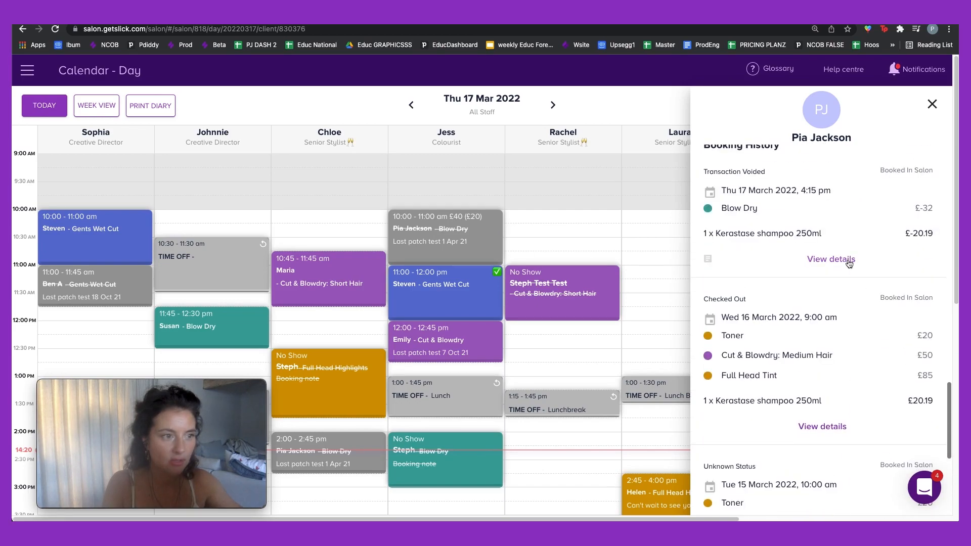
scroll(803, 382, "up", 3)
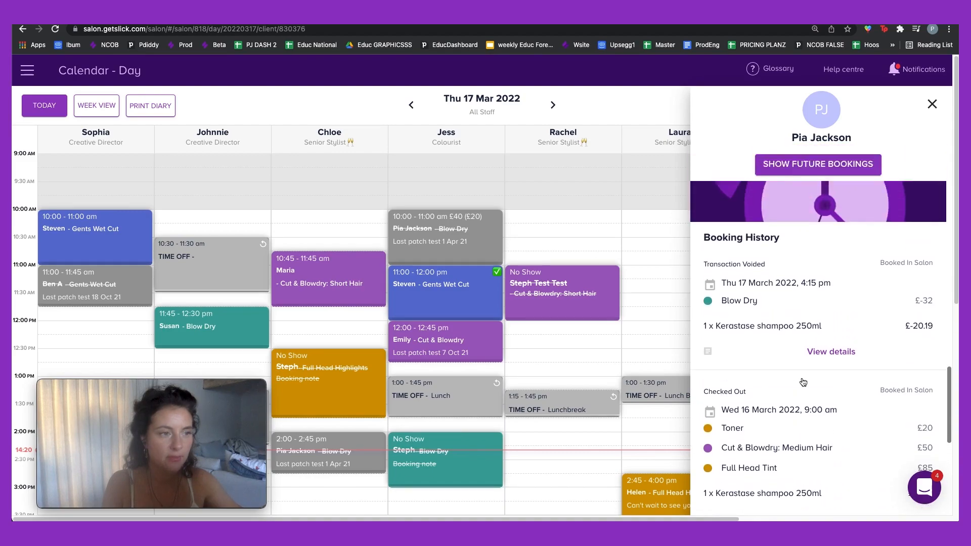
scroll(803, 381, "down", 3)
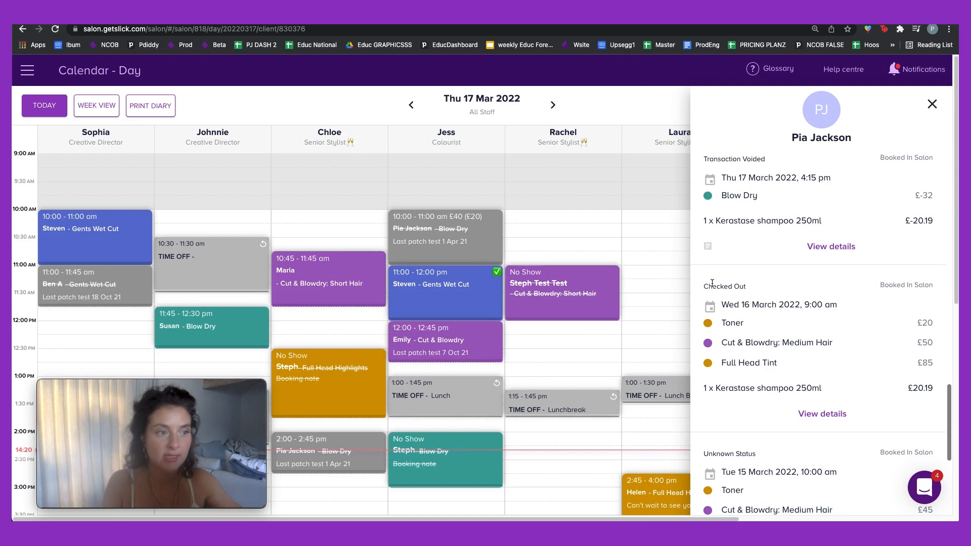
Step: Review the itemised receipt for the Wed 16 March checkout, then close the client panel
left_click(818, 414)
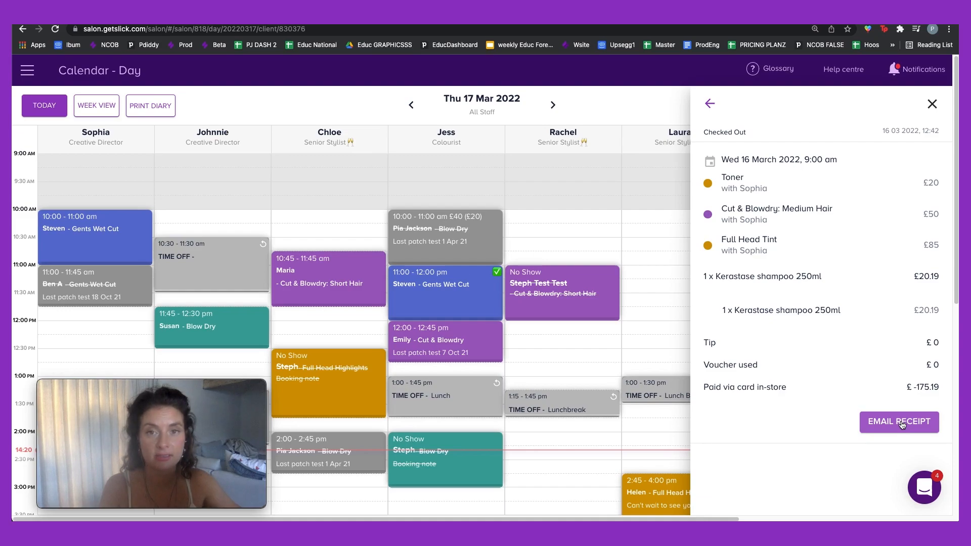
left_click(932, 104)
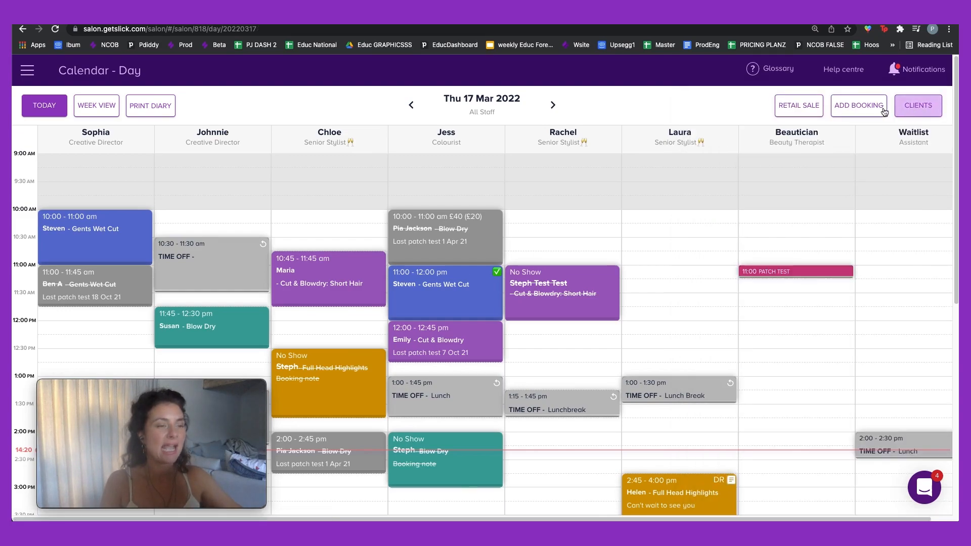
left_click(776, 271)
left_click(893, 191)
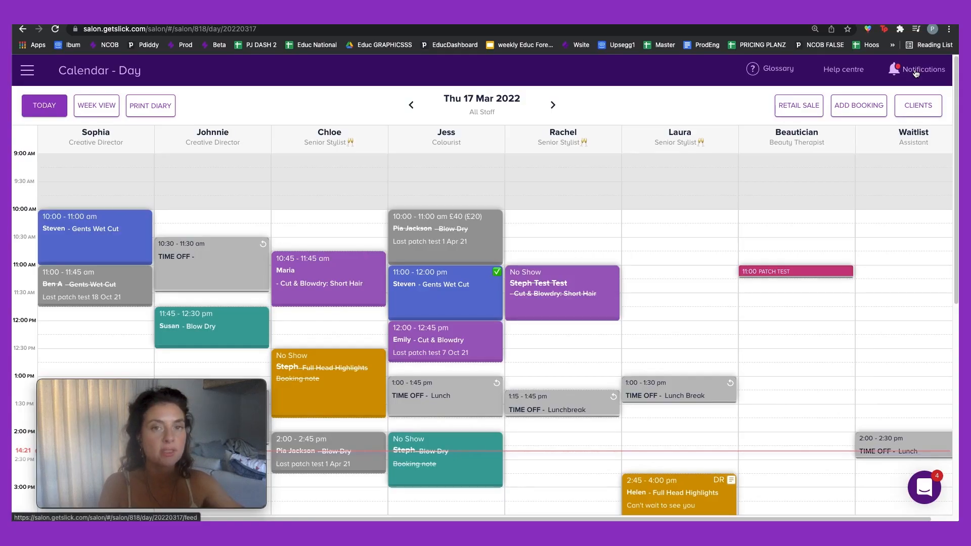
Step: Jump from the activity feed to the latest online booking's appointment on Tue 22 Mar 2022
left_click(916, 71)
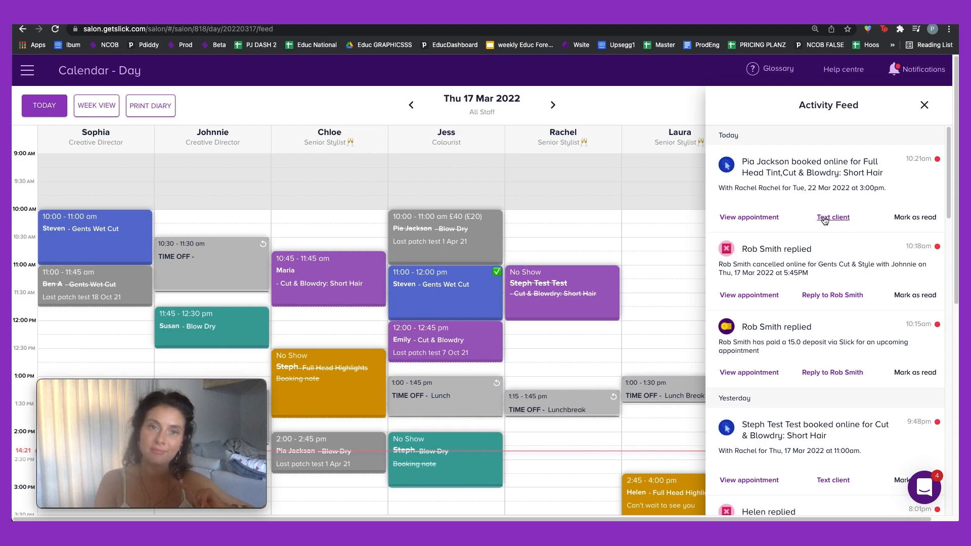
left_click(747, 217)
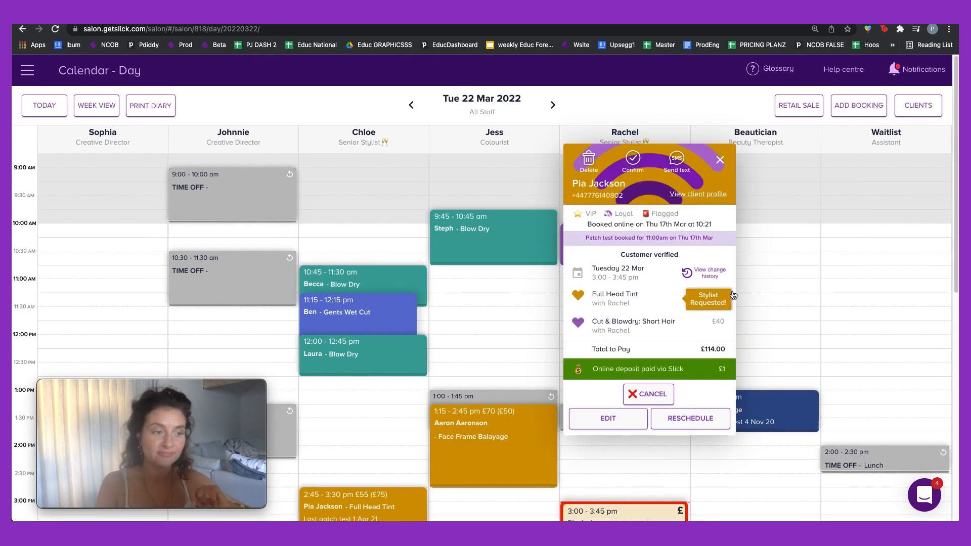
left_click(719, 160)
Step: Start a text to the booking client from the feed, then discard it unsent
left_click(911, 69)
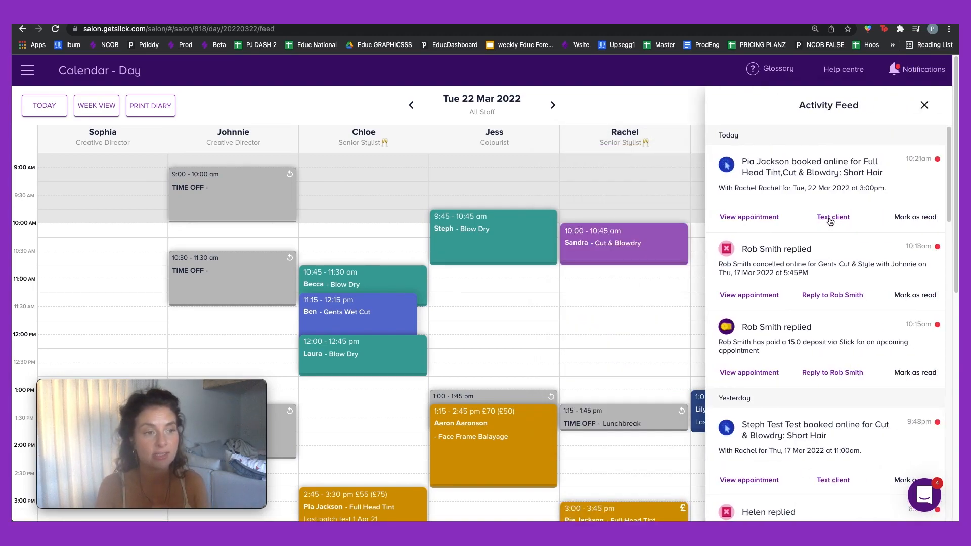
left_click(832, 219)
left_click(592, 193)
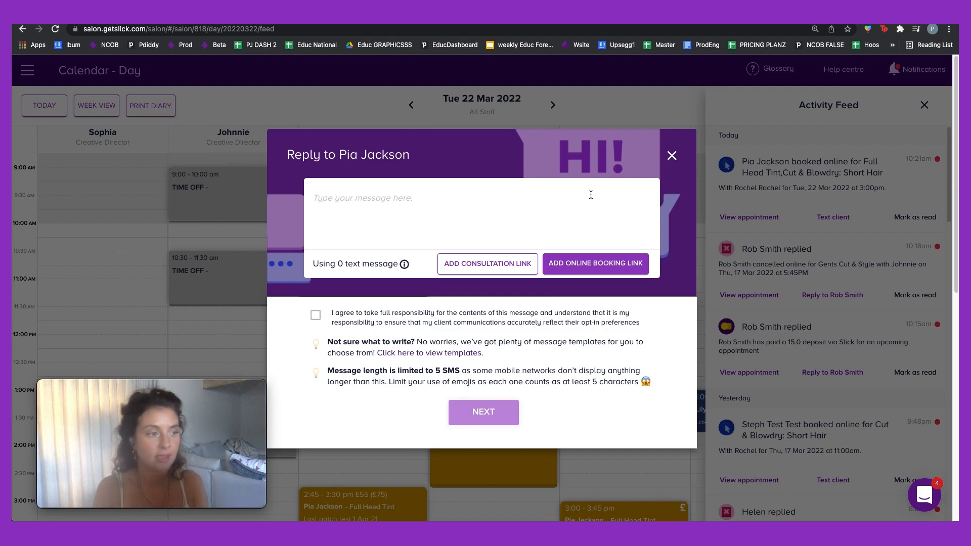
left_click(672, 155)
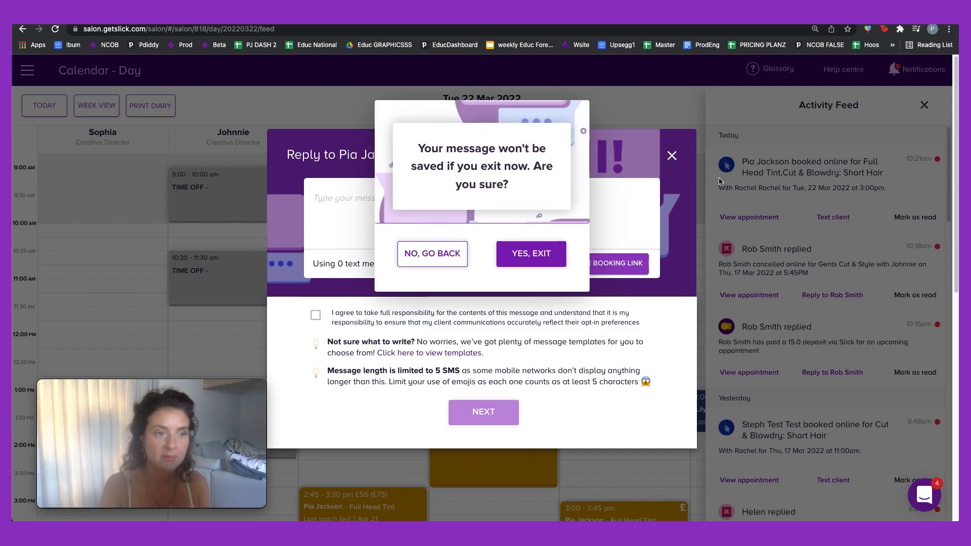
left_click(554, 268)
scroll(790, 221, "down", 3)
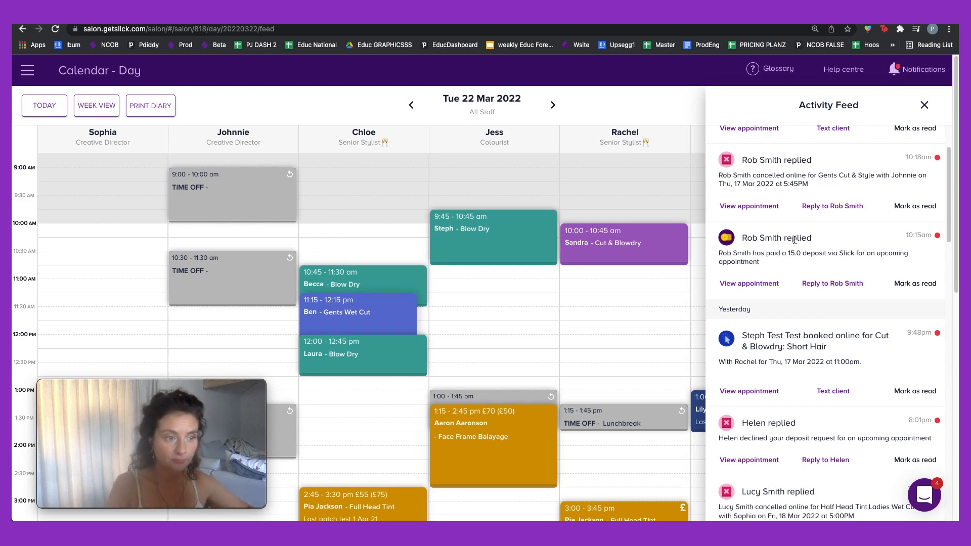
Step: Scroll down the Activity Feed to review older bookings, cancellations and client replies
scroll(791, 237, "down", 2)
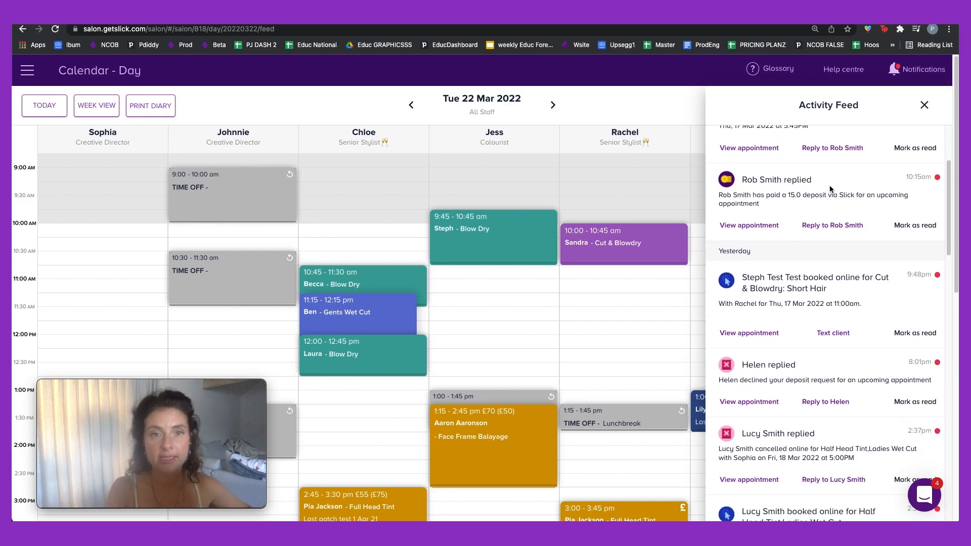
scroll(819, 191, "down", 6)
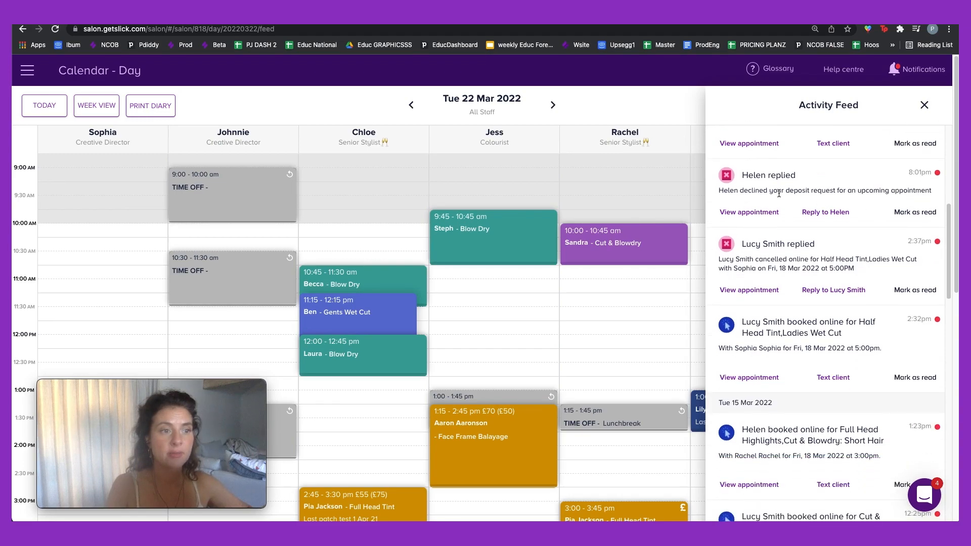
scroll(839, 261, "down", 15)
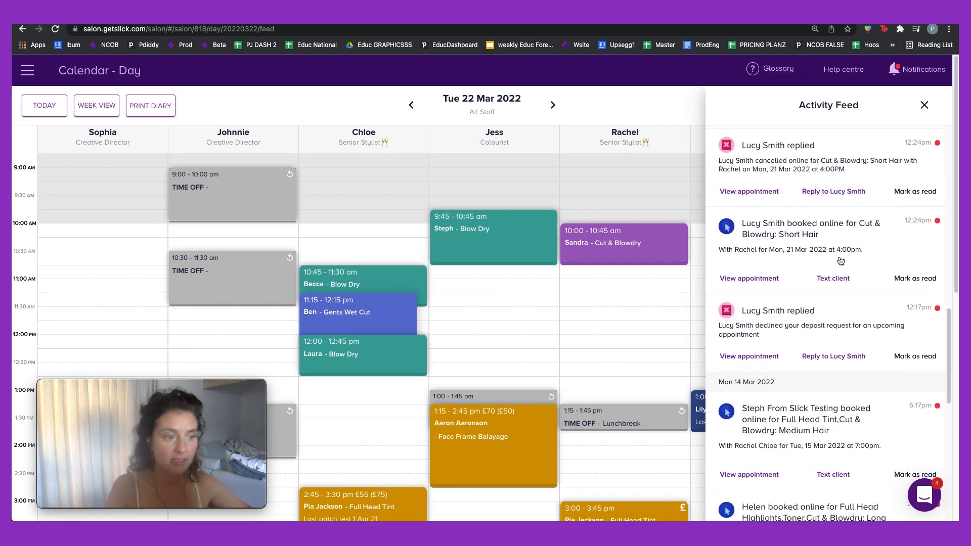
scroll(840, 261, "down", 7)
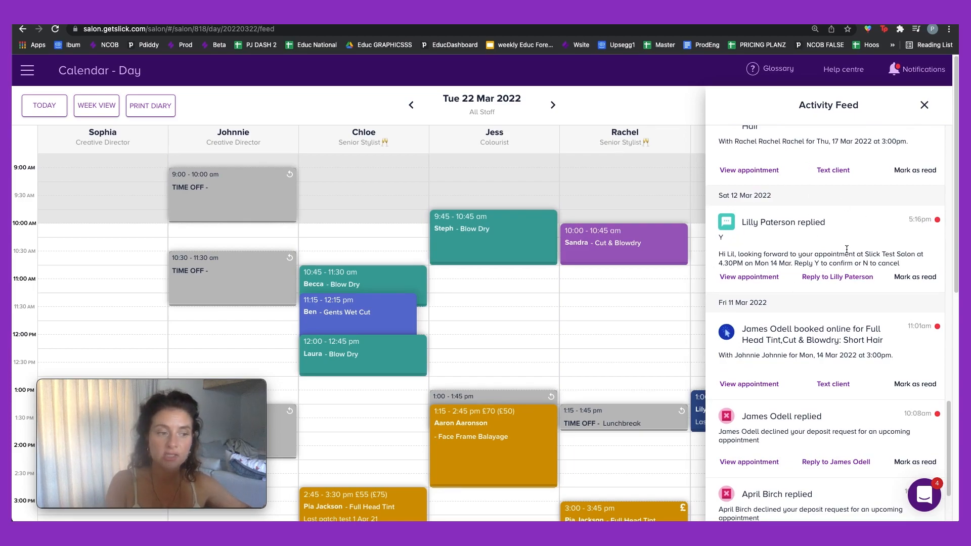
scroll(855, 228, "down", 7)
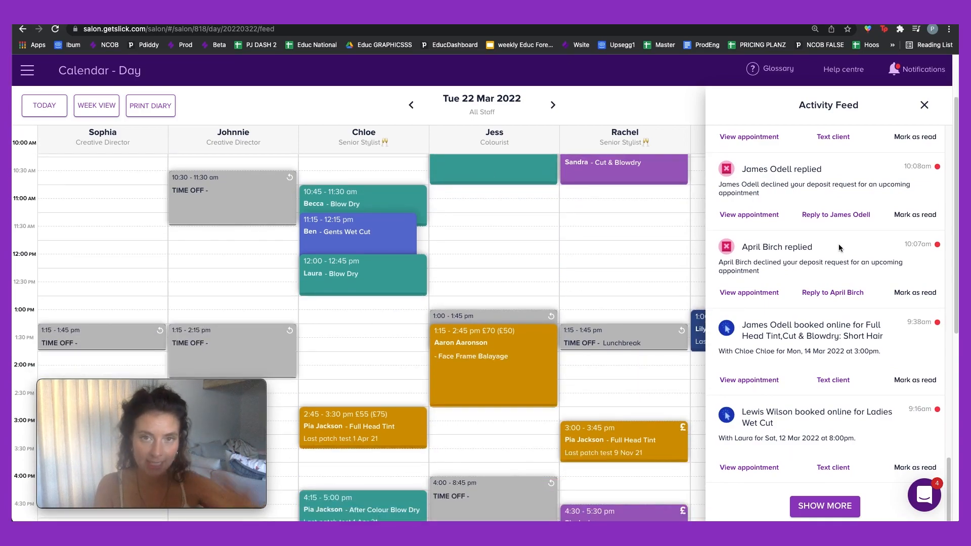
scroll(838, 247, "down", 10)
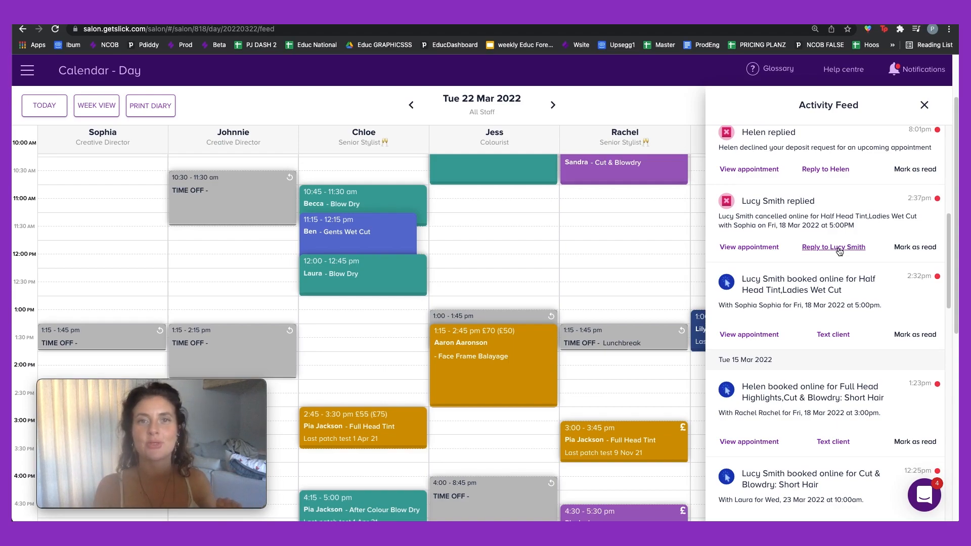
scroll(838, 252, "up", 2)
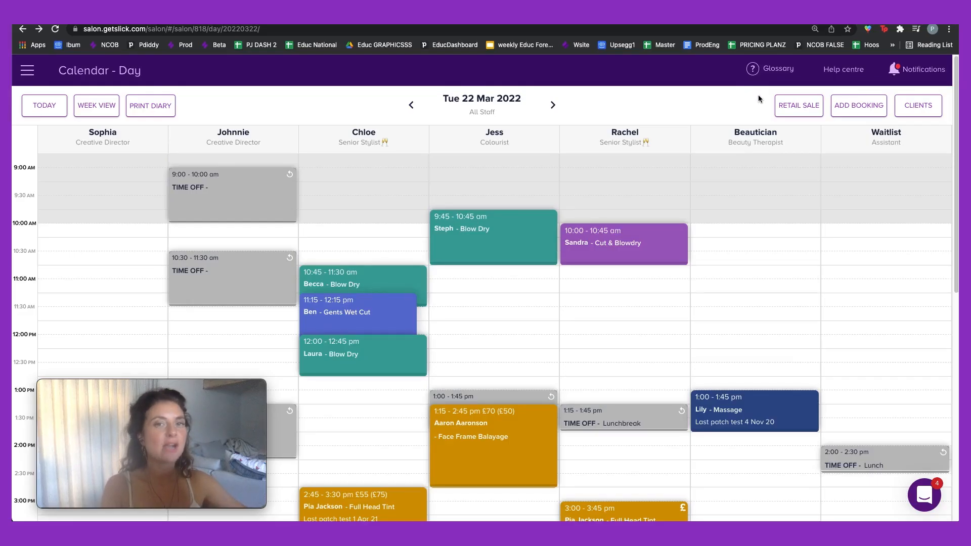
Step: Start a retail product sale and add Kerastase shampoo 250ml found by searching 'shamp'
left_click(792, 103)
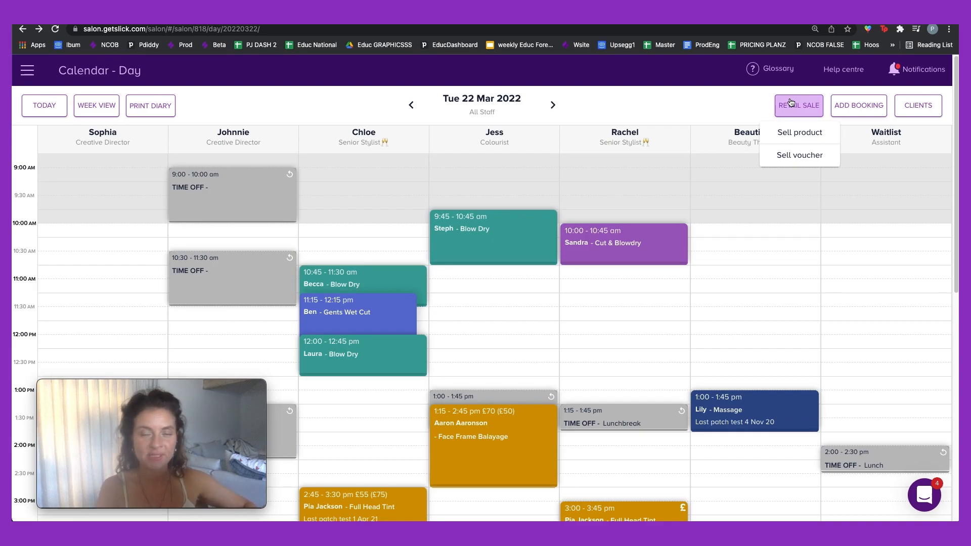
left_click(789, 134)
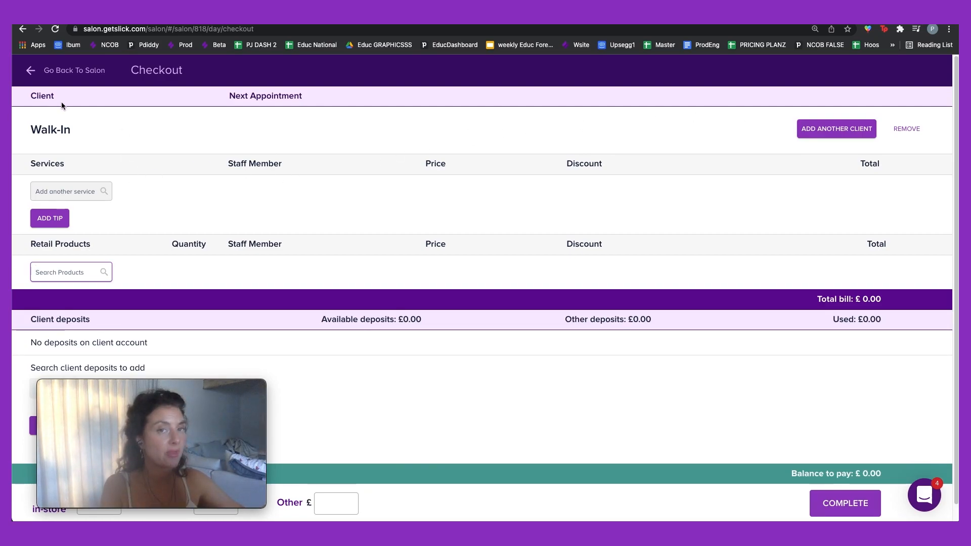
type("sgam")
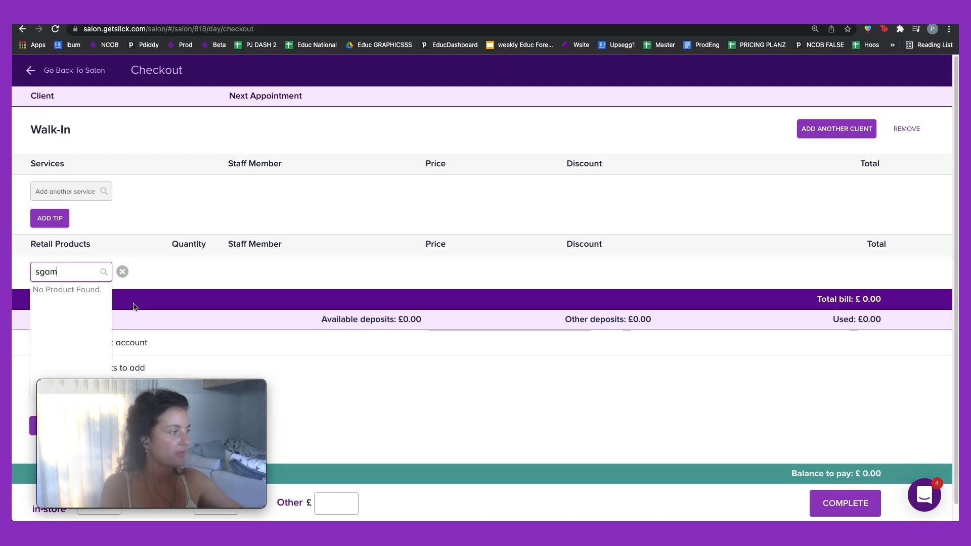
key("BackSpace")
key("BackSpace")
key("BackSpace")
type("ha")
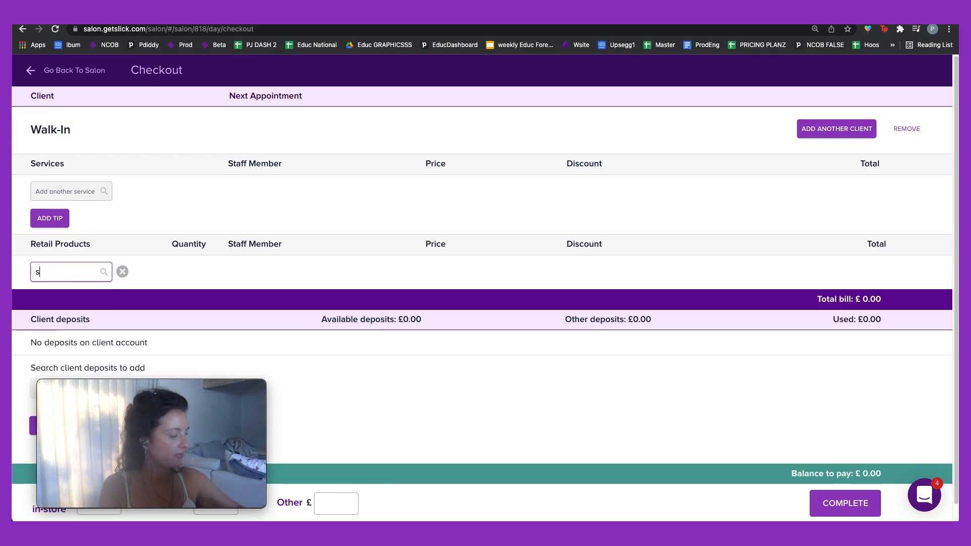
type("mp")
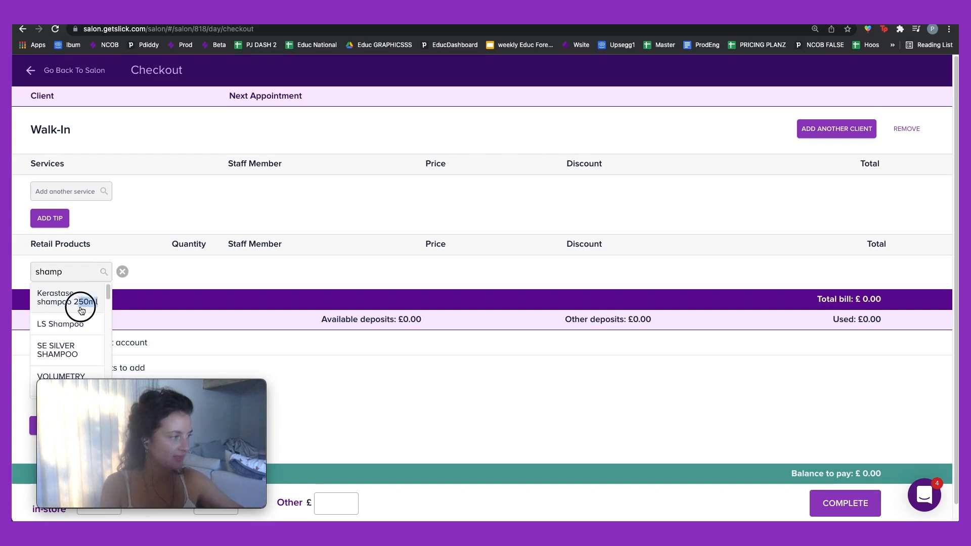
left_click(80, 302)
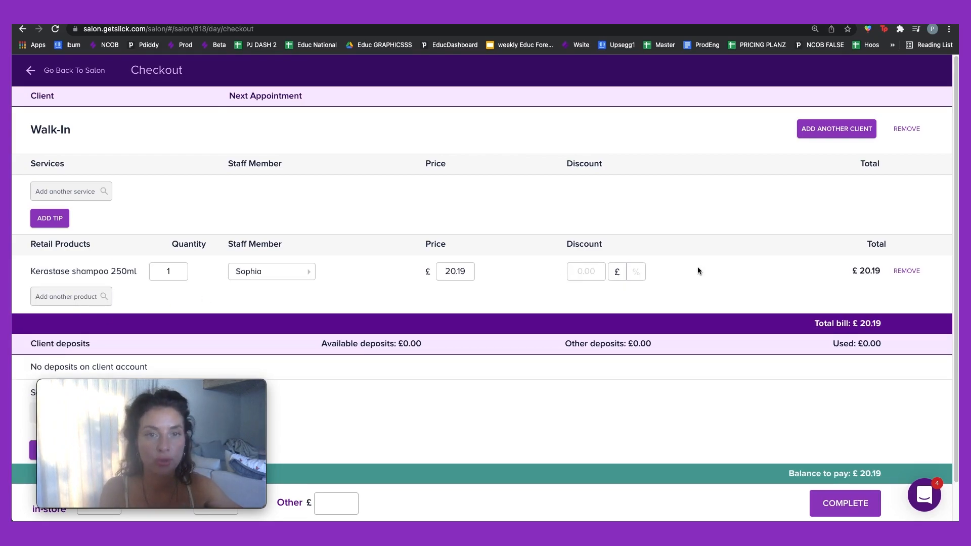
Step: Complete and confirm the £20.19 payment, closing without sending a receipt
left_click(860, 507)
left_click(593, 340)
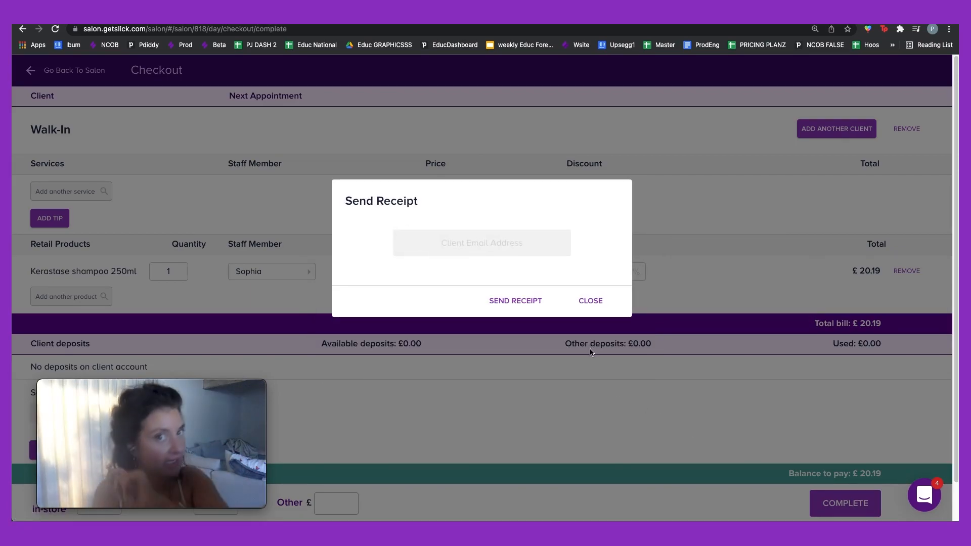
left_click(588, 302)
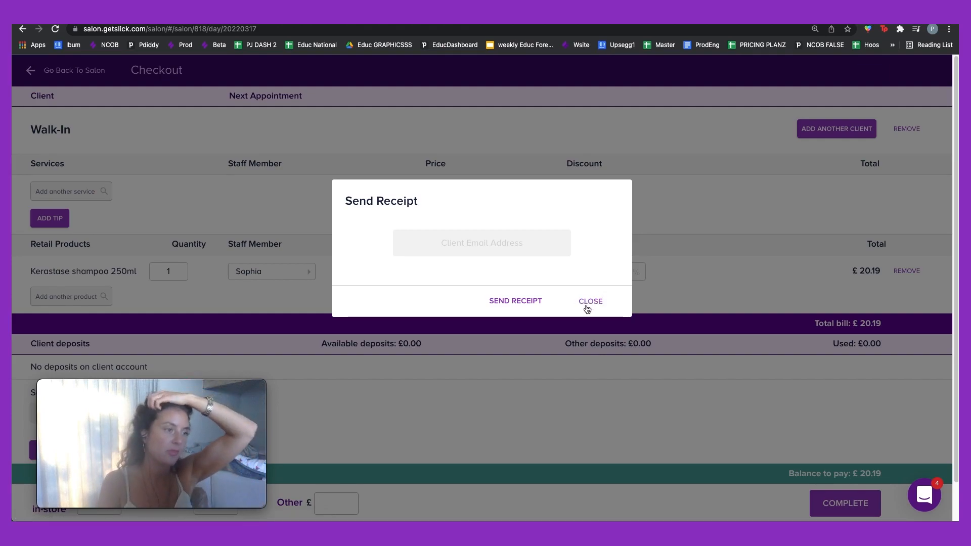
left_click(601, 306)
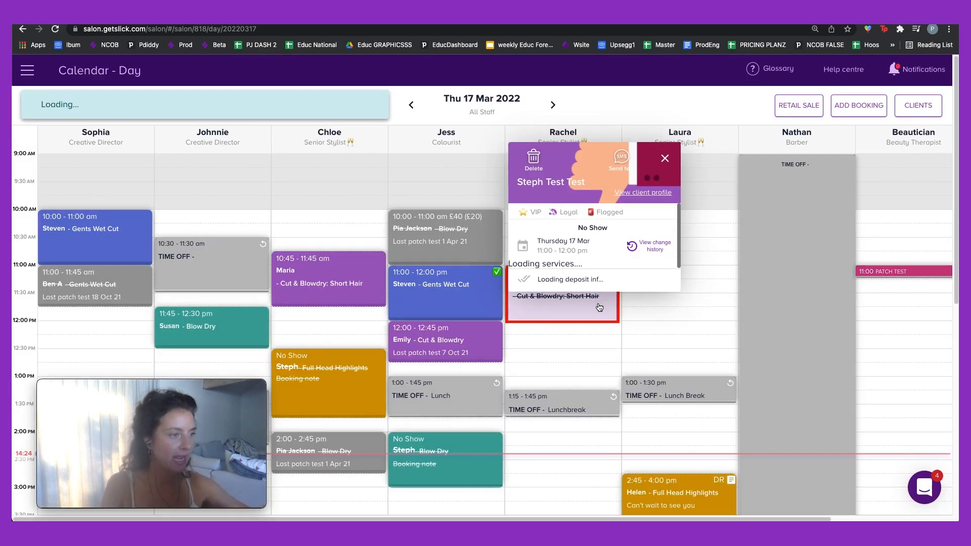
Step: Start a gift voucher sale with a manually entered code and a value of 50
left_click(665, 159)
left_click(792, 108)
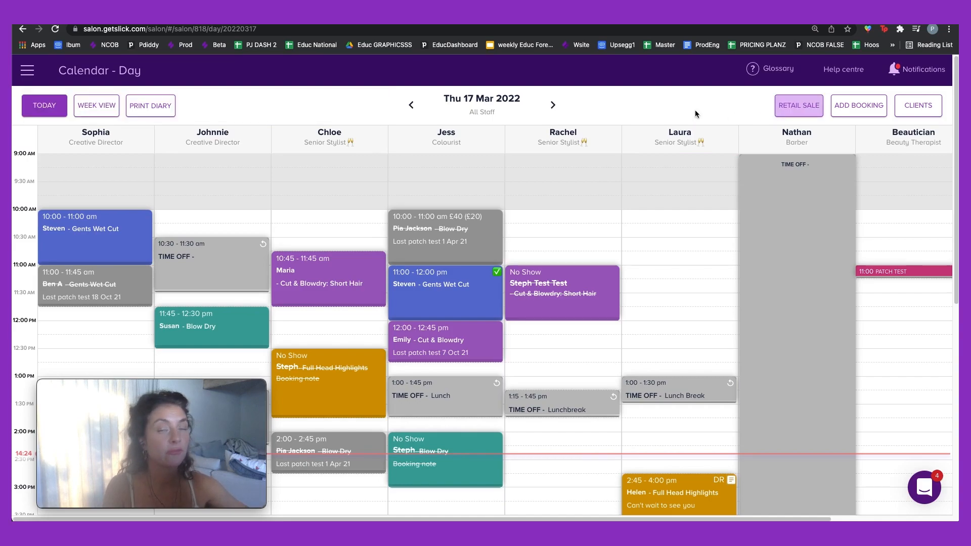
left_click(787, 104)
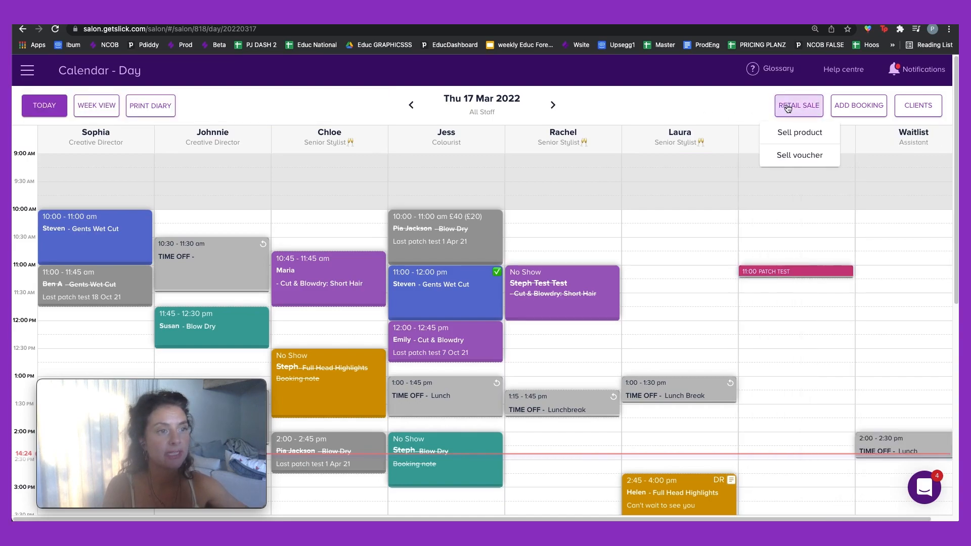
left_click(803, 159)
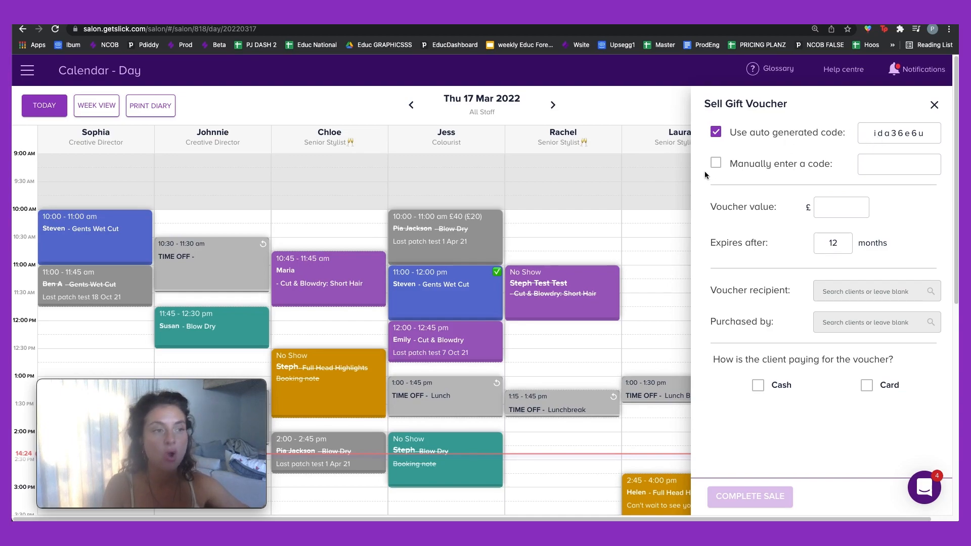
left_click(721, 164)
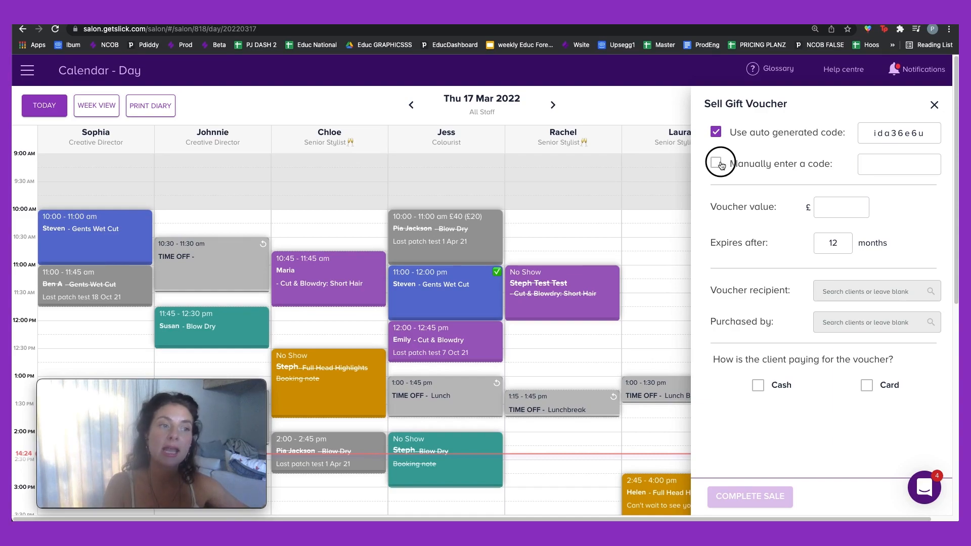
left_click(884, 164)
type("9876543")
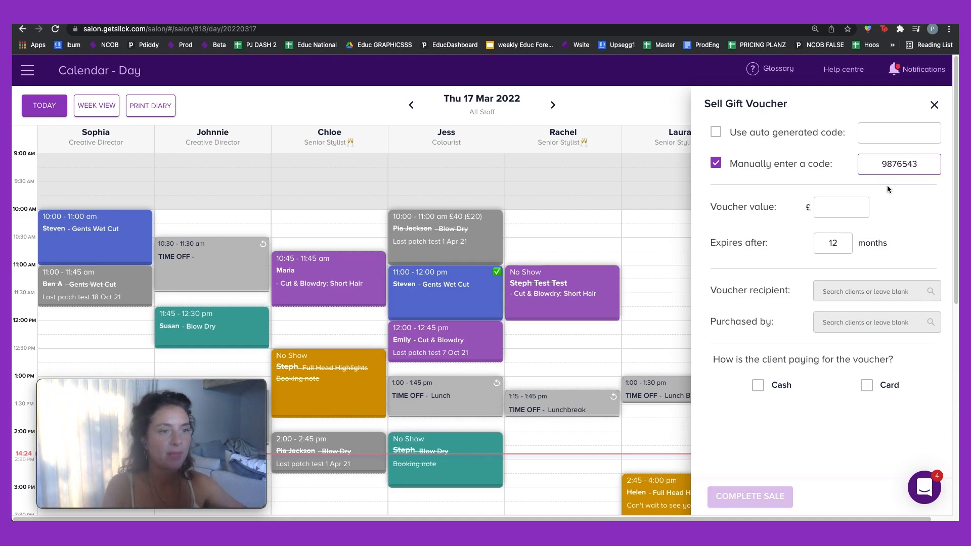
left_click(840, 203)
type("50")
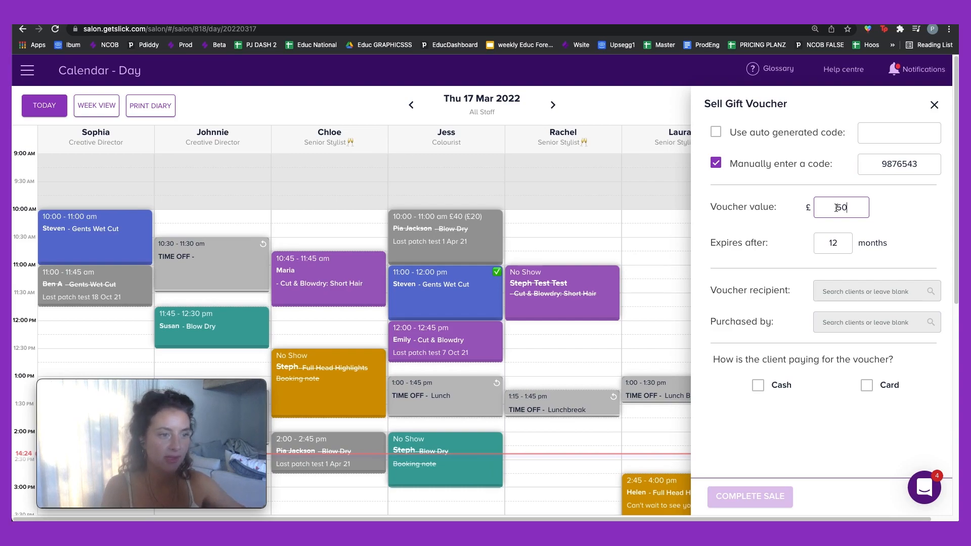
Step: Choose the voucher's recipient and purchaser, pay by card, complete the sale and email the receipt
left_click(845, 288)
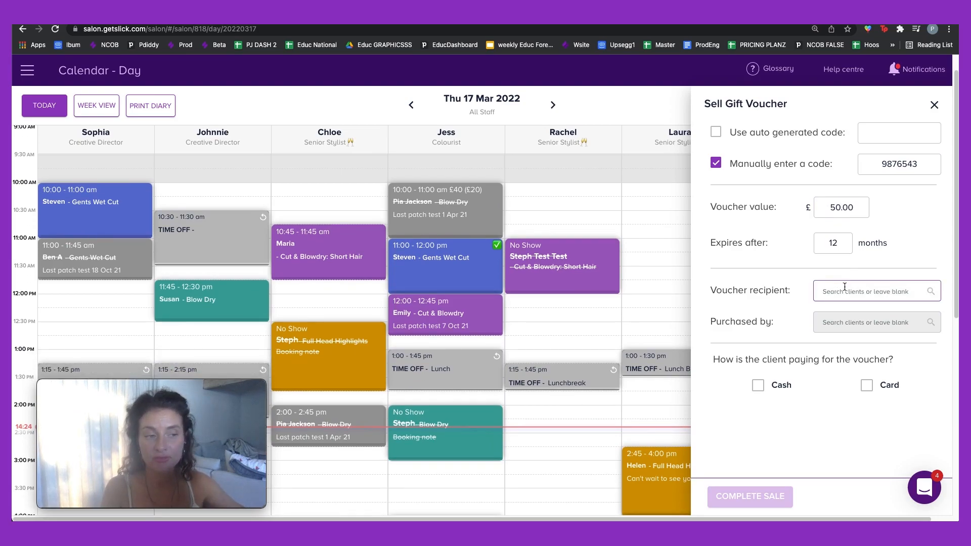
type("step")
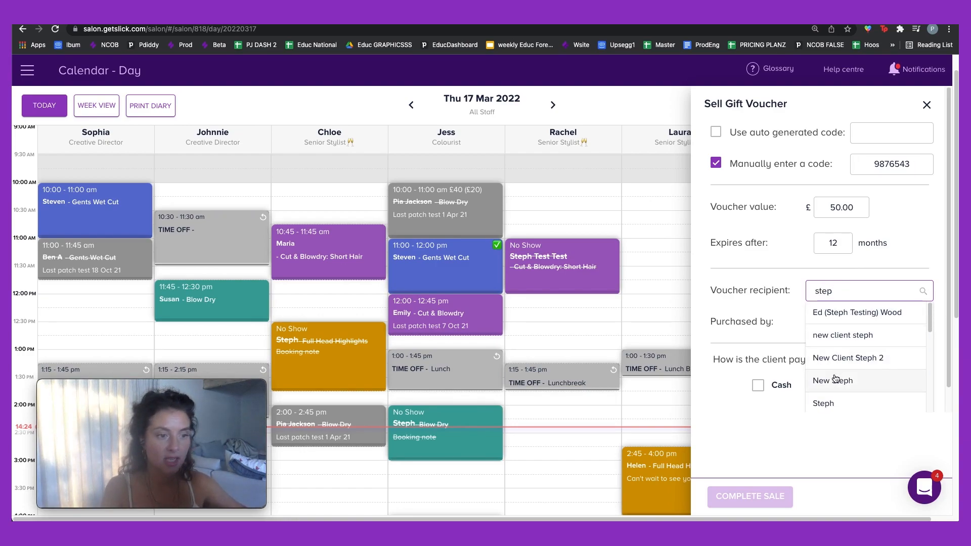
left_click(823, 403)
left_click(826, 319)
type("pia")
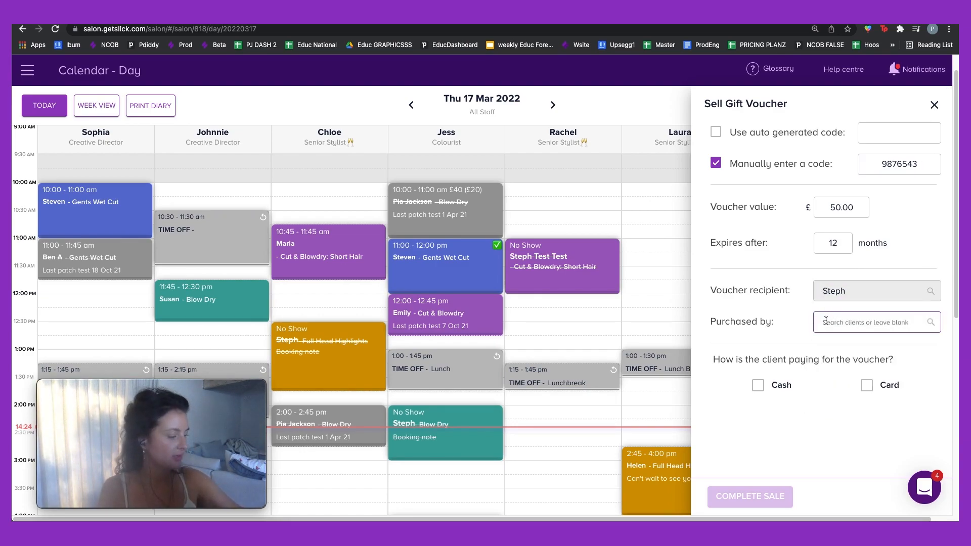
left_click(830, 346)
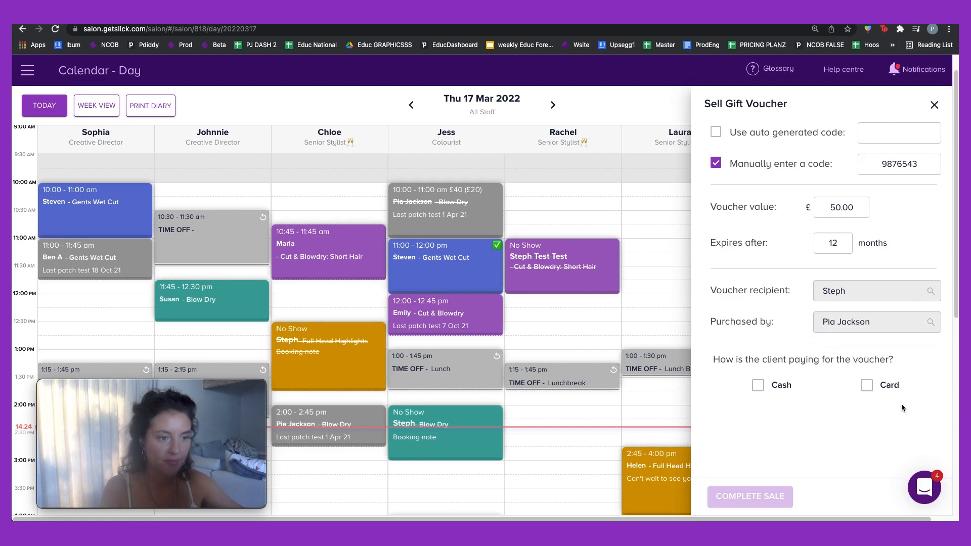
left_click(865, 385)
left_click(737, 497)
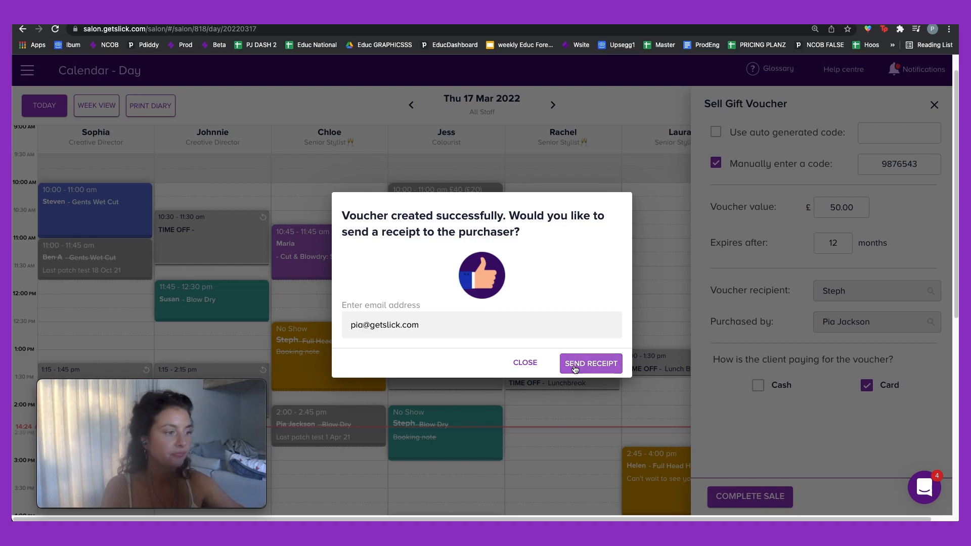
left_click(580, 362)
left_click(525, 362)
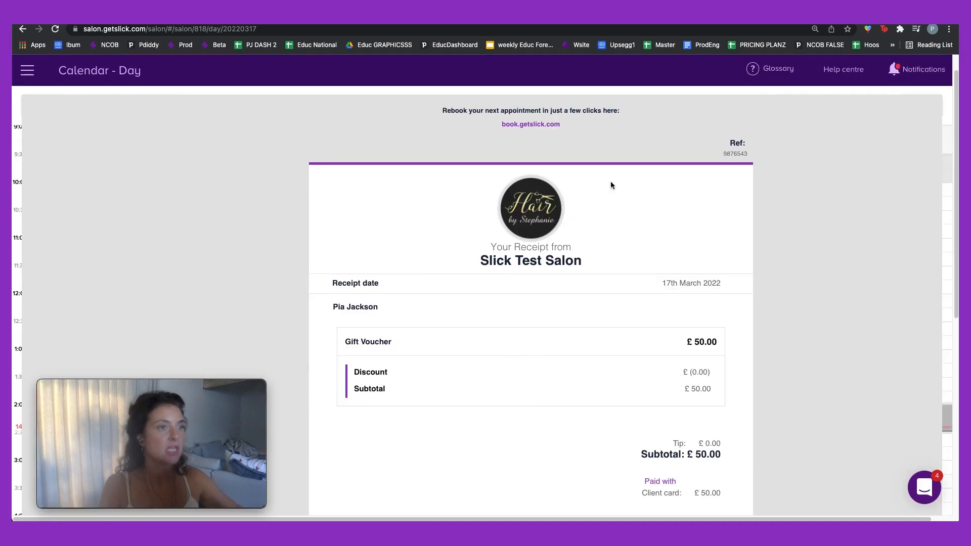